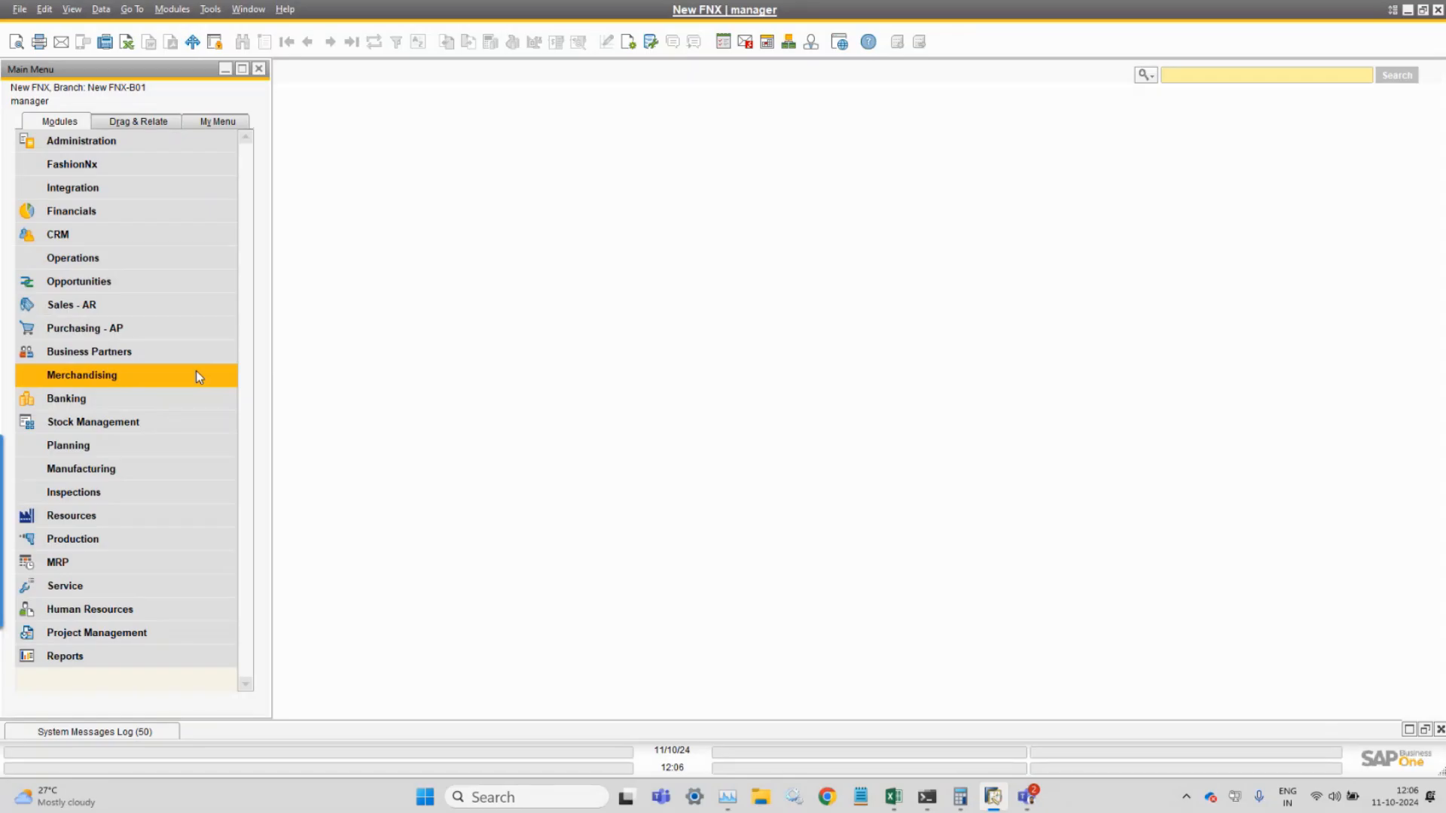
{"action": "left_click", "coordinate": [172, 9]}
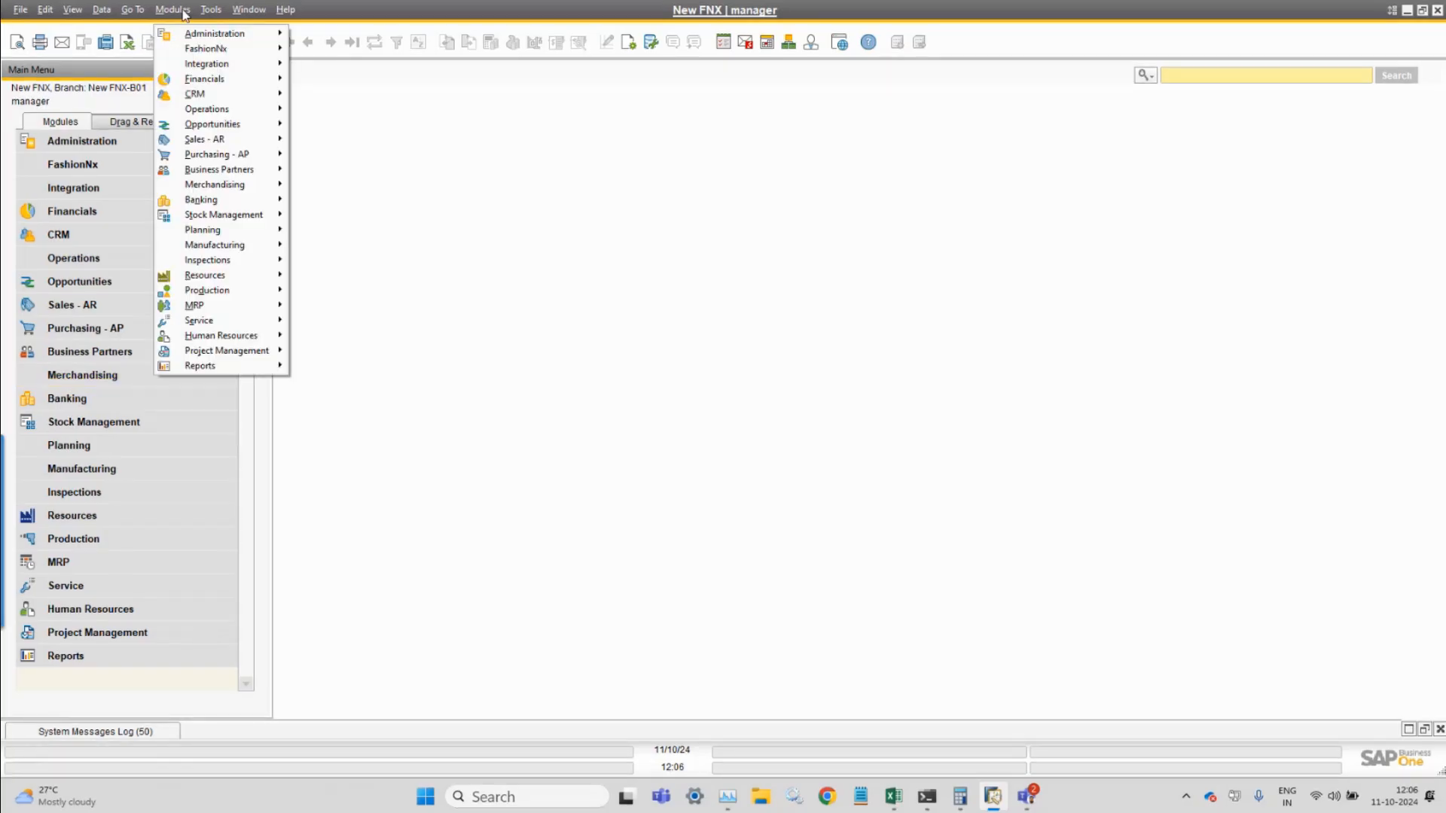
{"action": "mouse_move", "coordinate": [235, 52]}
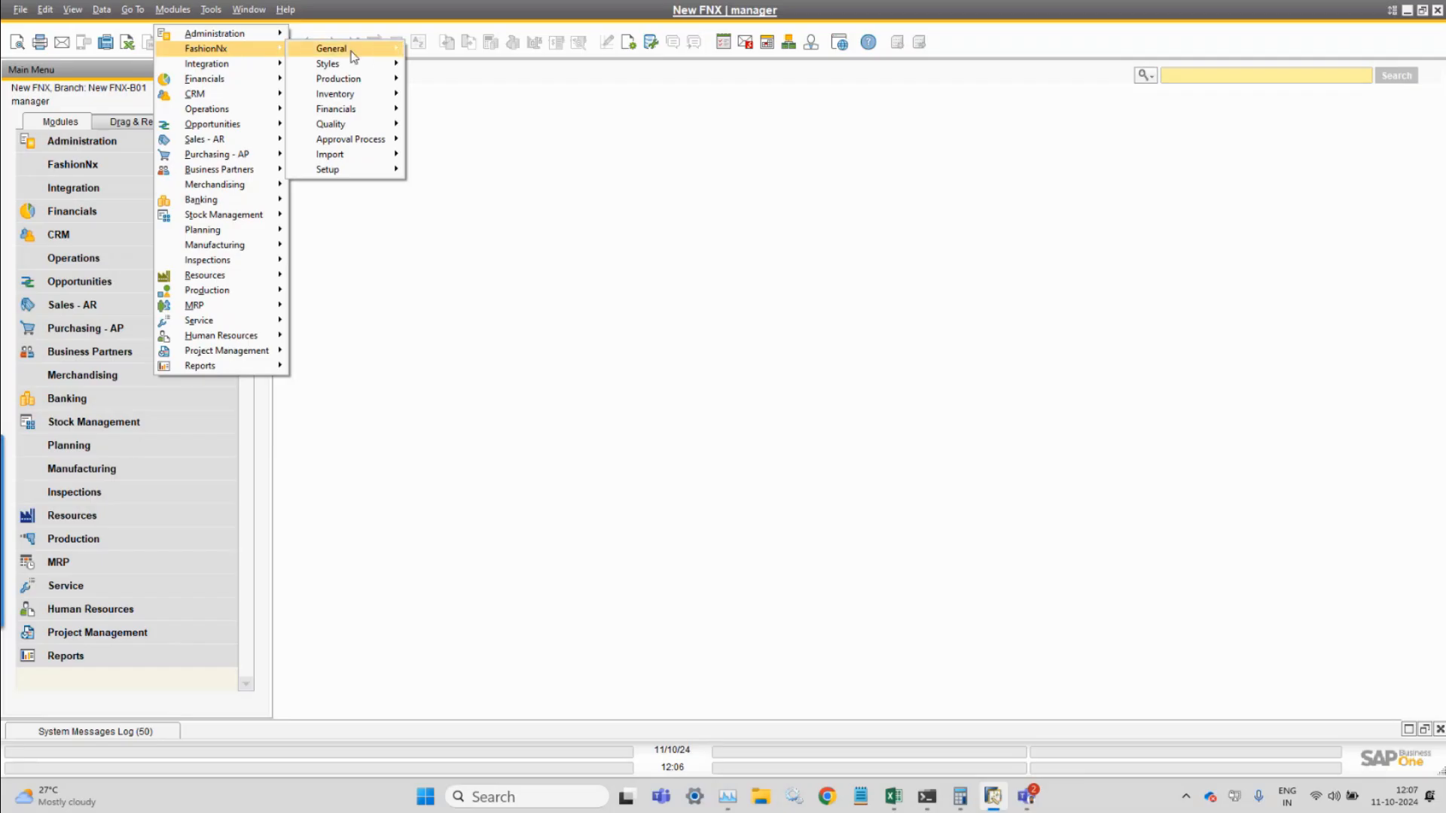
{"action": "mouse_move", "coordinate": [371, 63]}
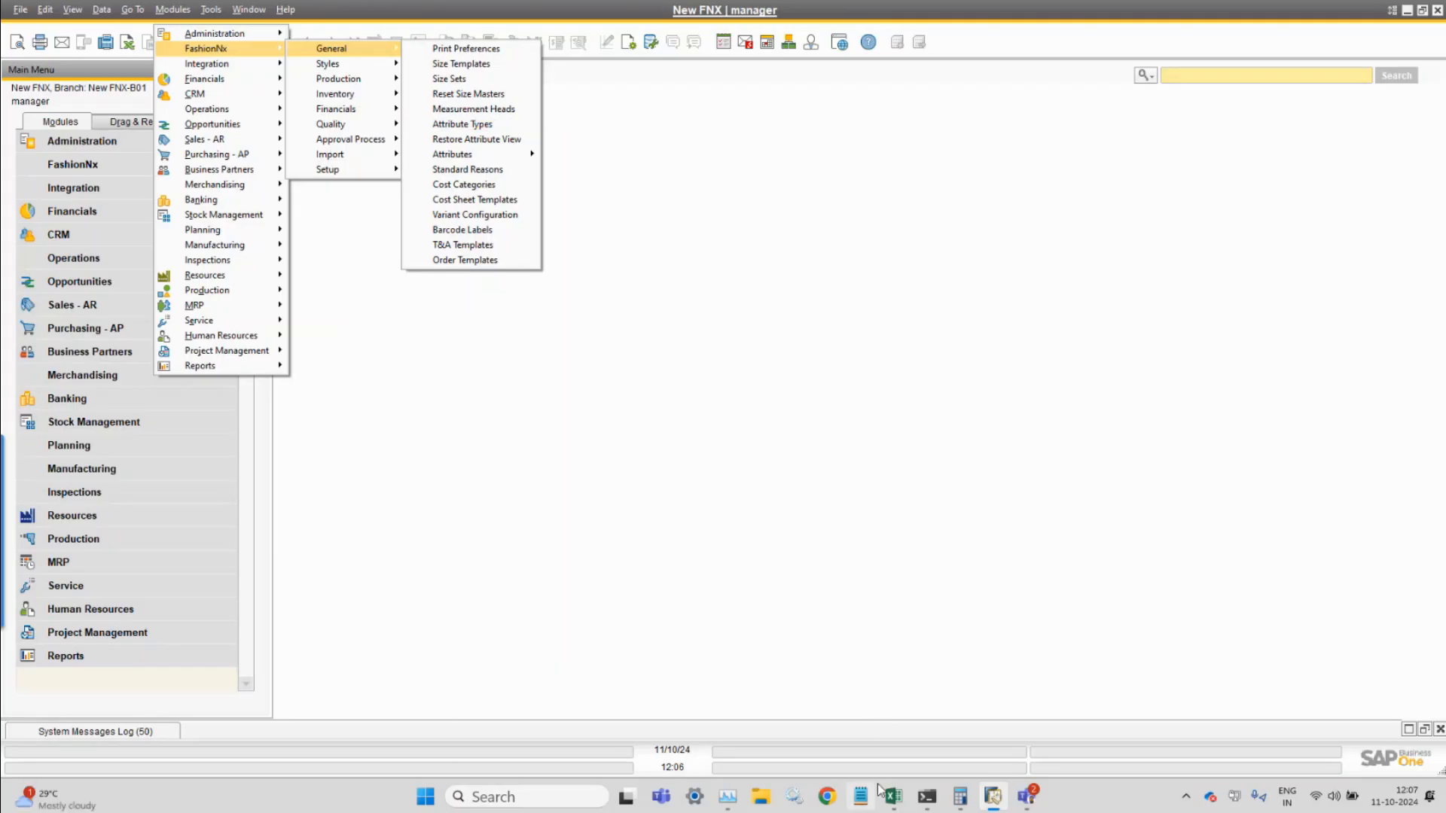
Switch to the Excel workbook and examine the mens bottomwear and womens topwear attribute tables with their garment pictures.
{"action": "mouse_move", "coordinate": [895, 806]}
{"action": "left_click", "coordinate": [913, 689]}
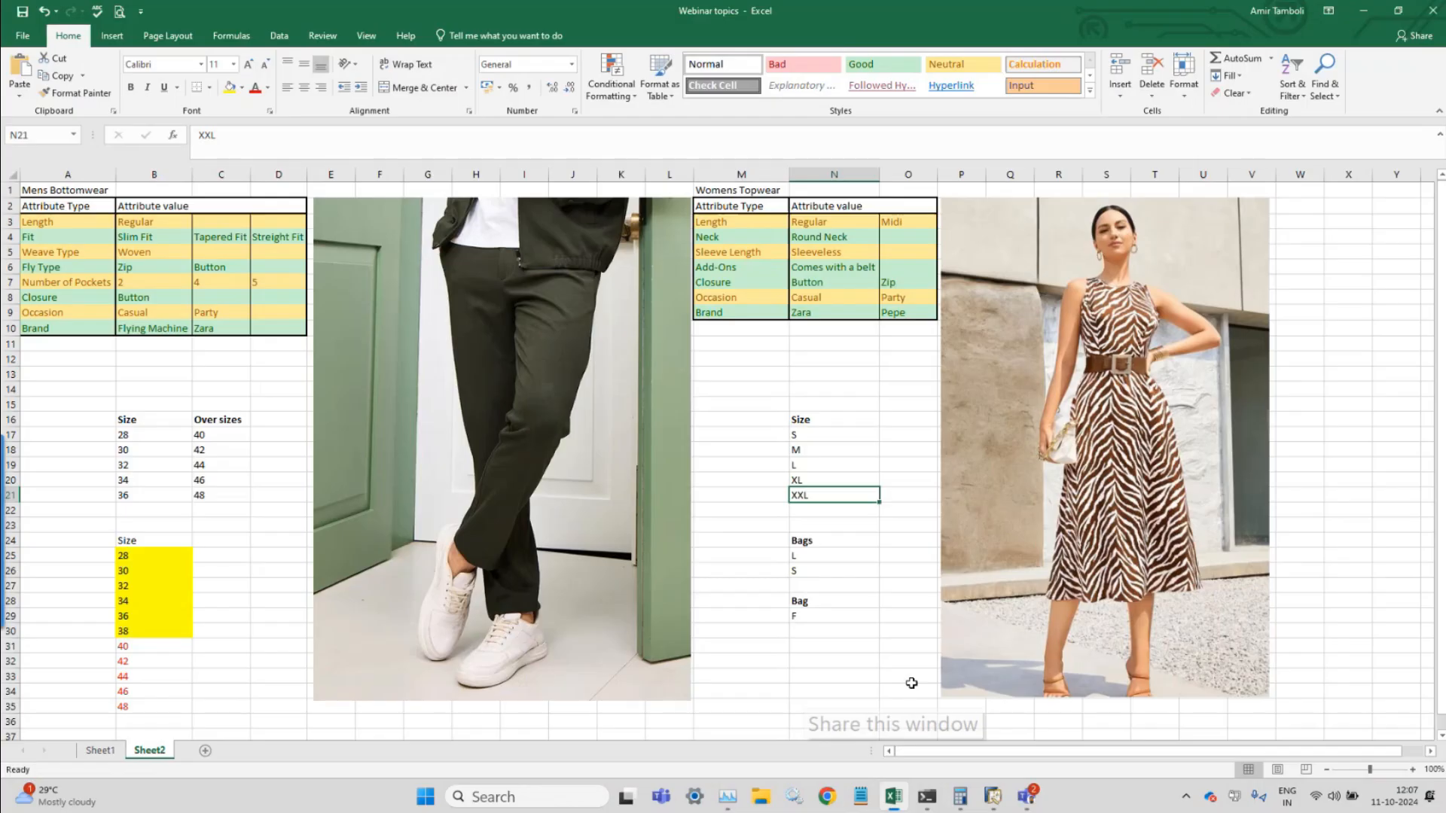
{"action": "left_click_drag", "start_coordinate": [61, 216], "coordinate": [60, 323]}
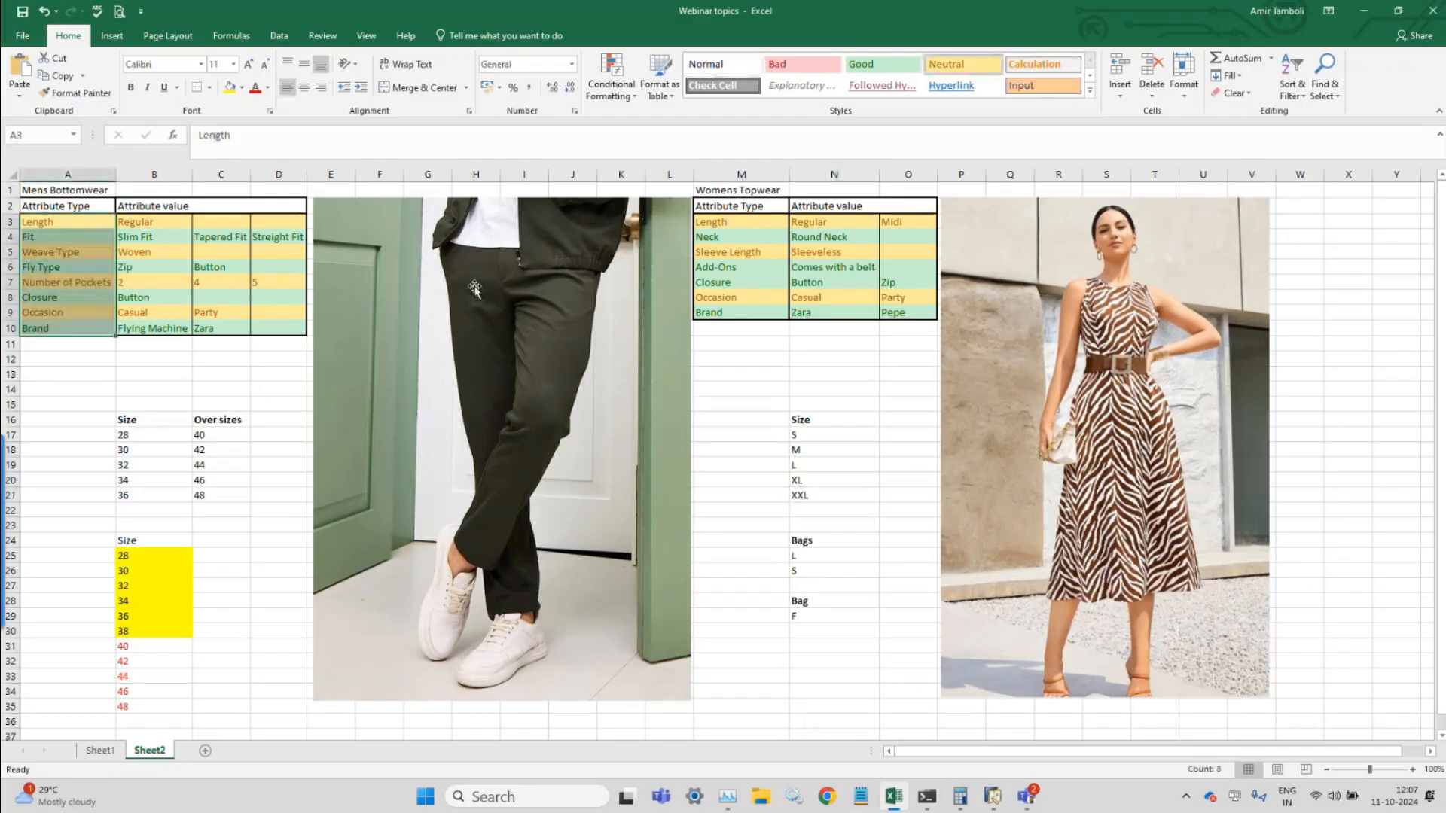
{"action": "left_click", "coordinate": [551, 289]}
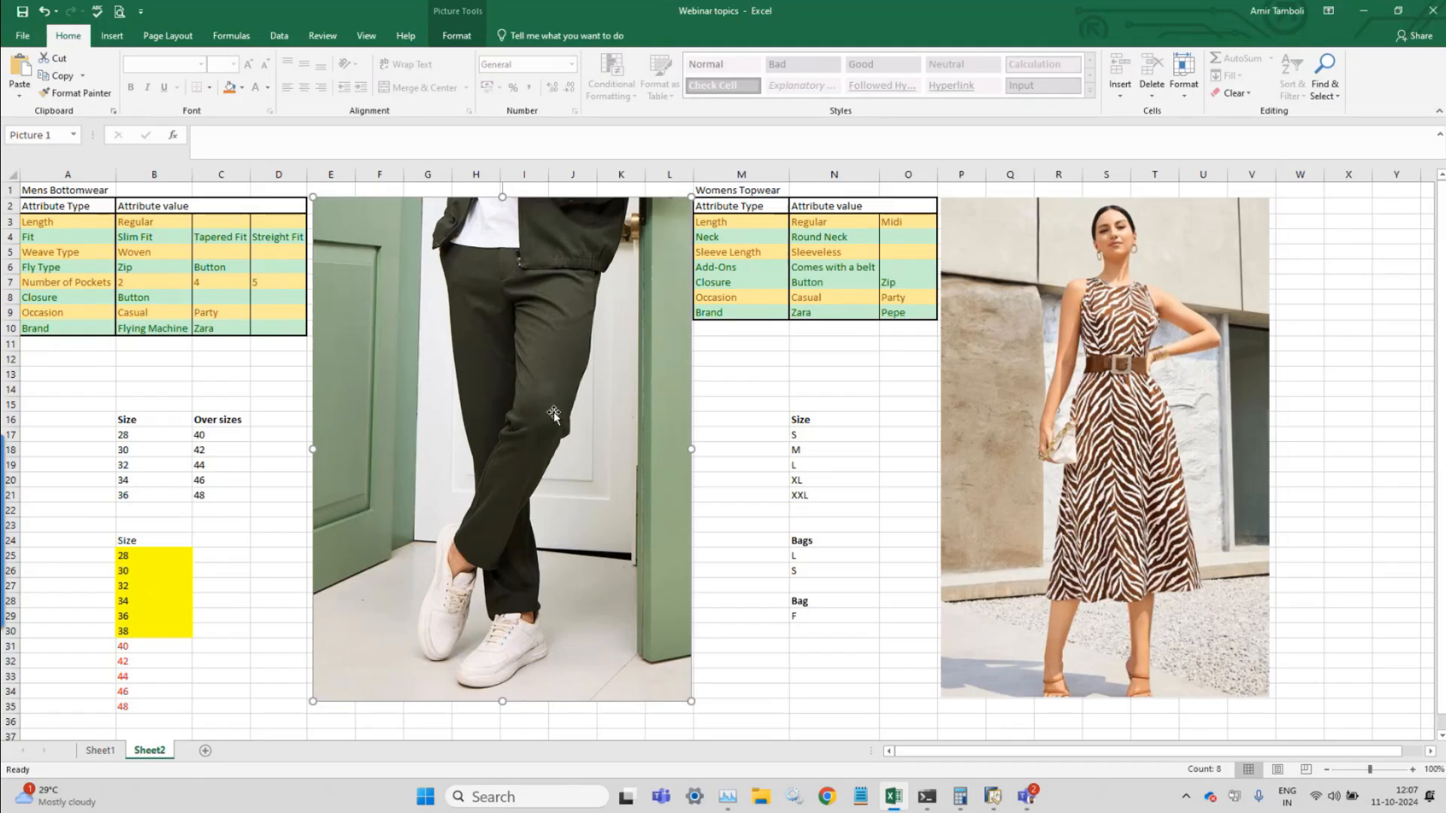
{"action": "left_click", "coordinate": [1186, 426]}
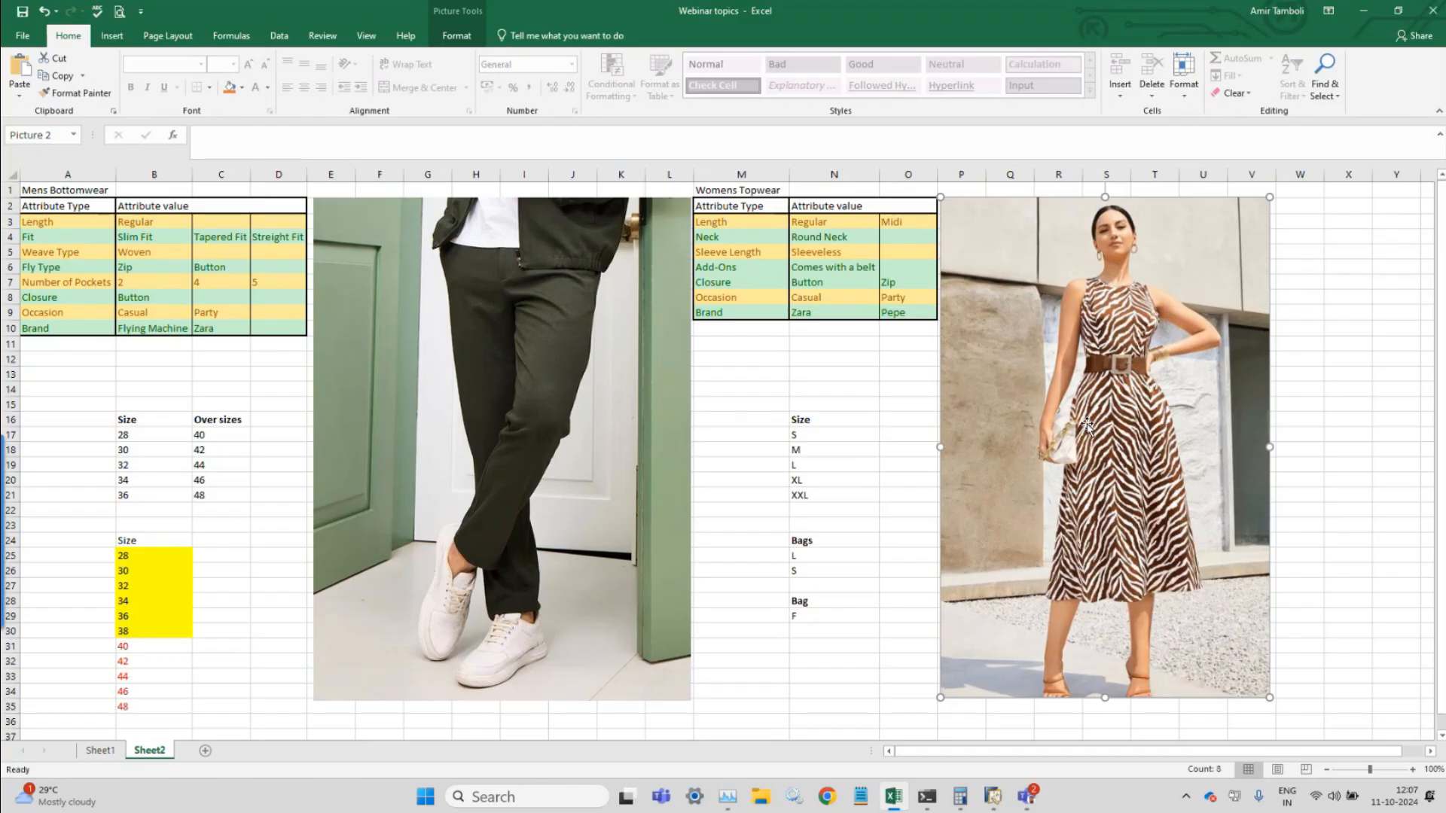
{"action": "left_click", "coordinate": [503, 509]}
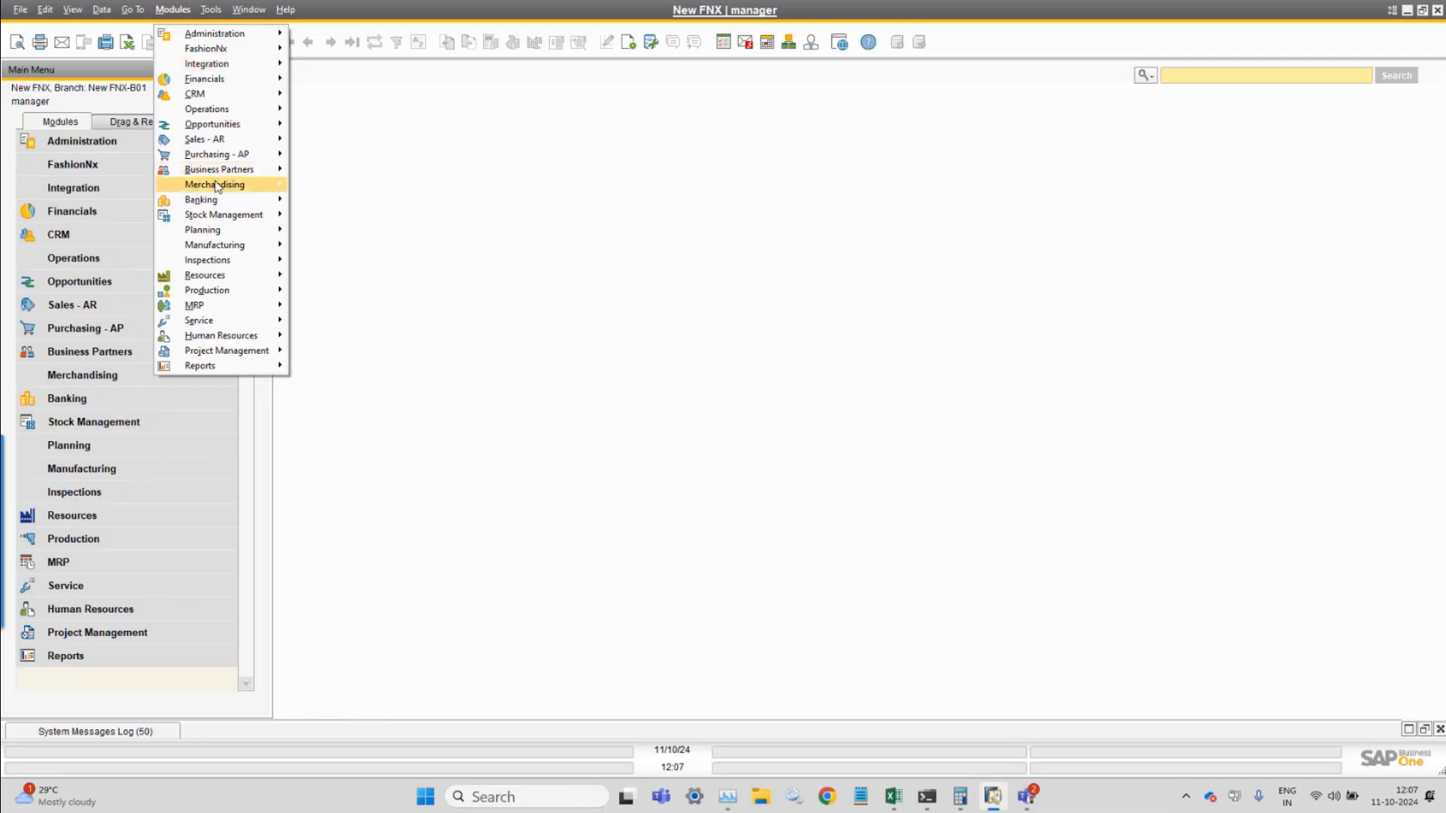
In SAP Business One, open Style Master Data under Merchandising and start a new style record.
{"action": "mouse_move", "coordinate": [217, 186]}
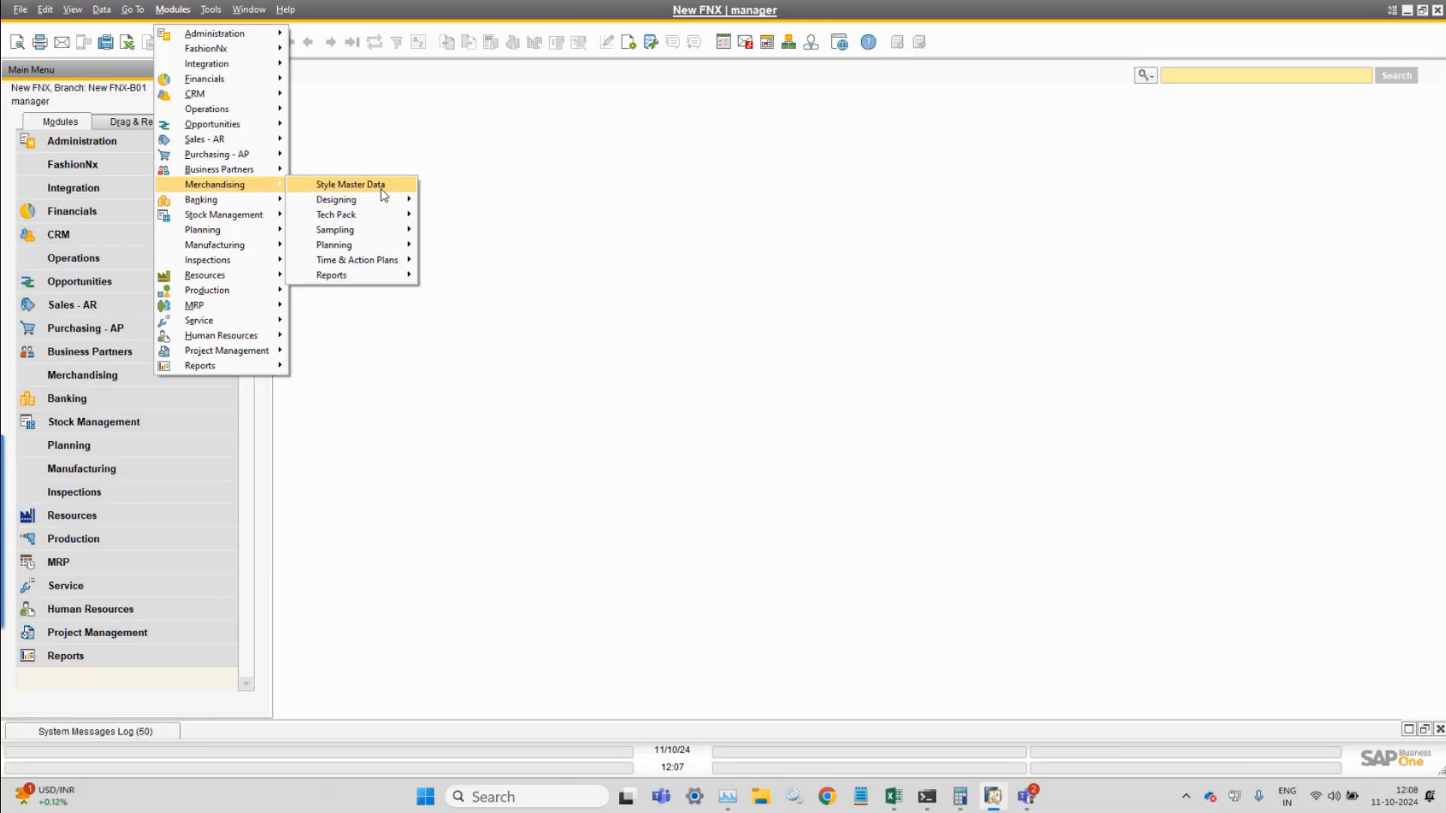
{"action": "left_click", "coordinate": [384, 195]}
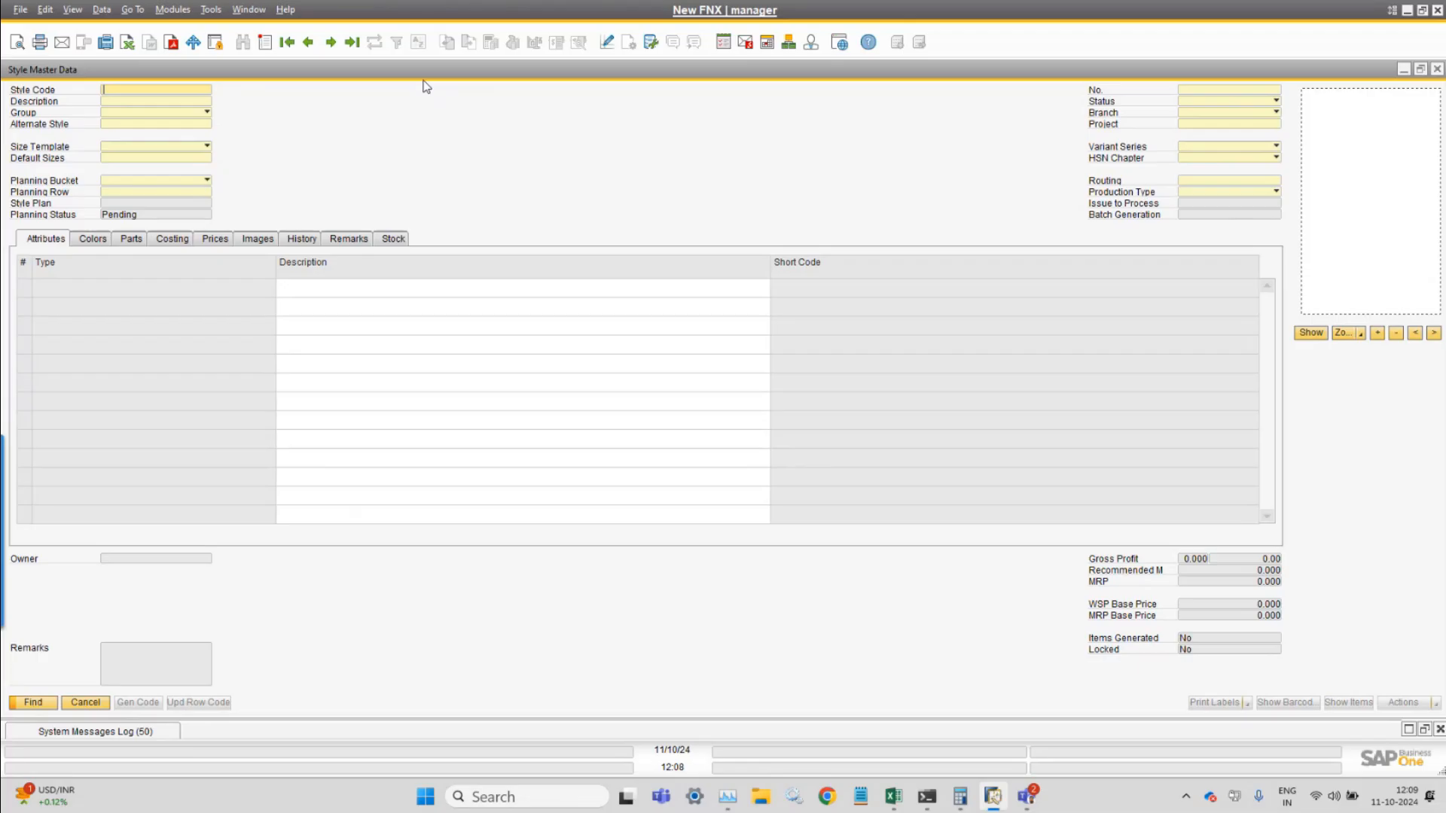
{"action": "left_click", "coordinate": [272, 47]}
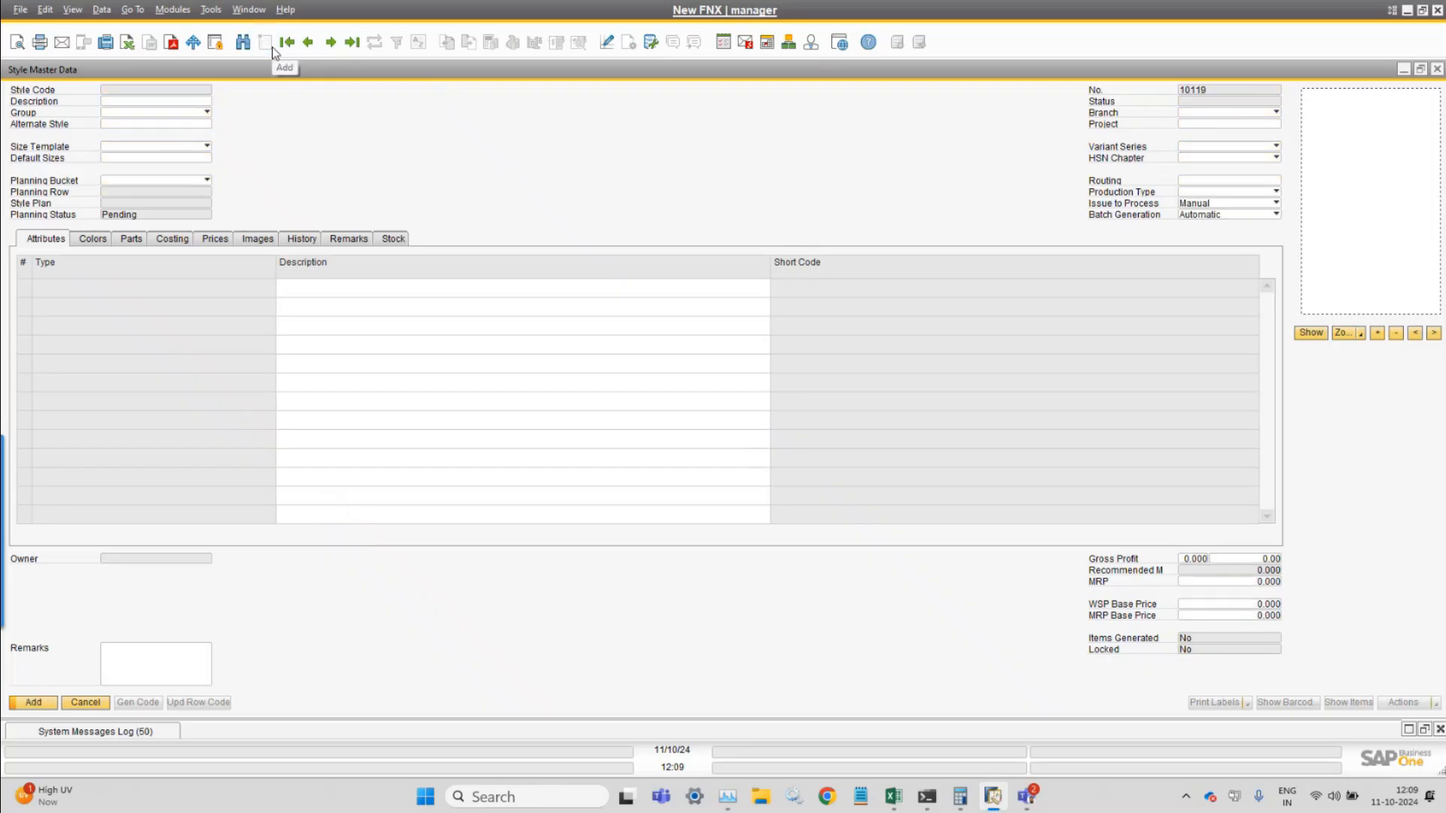
{"action": "left_click", "coordinate": [192, 100]}
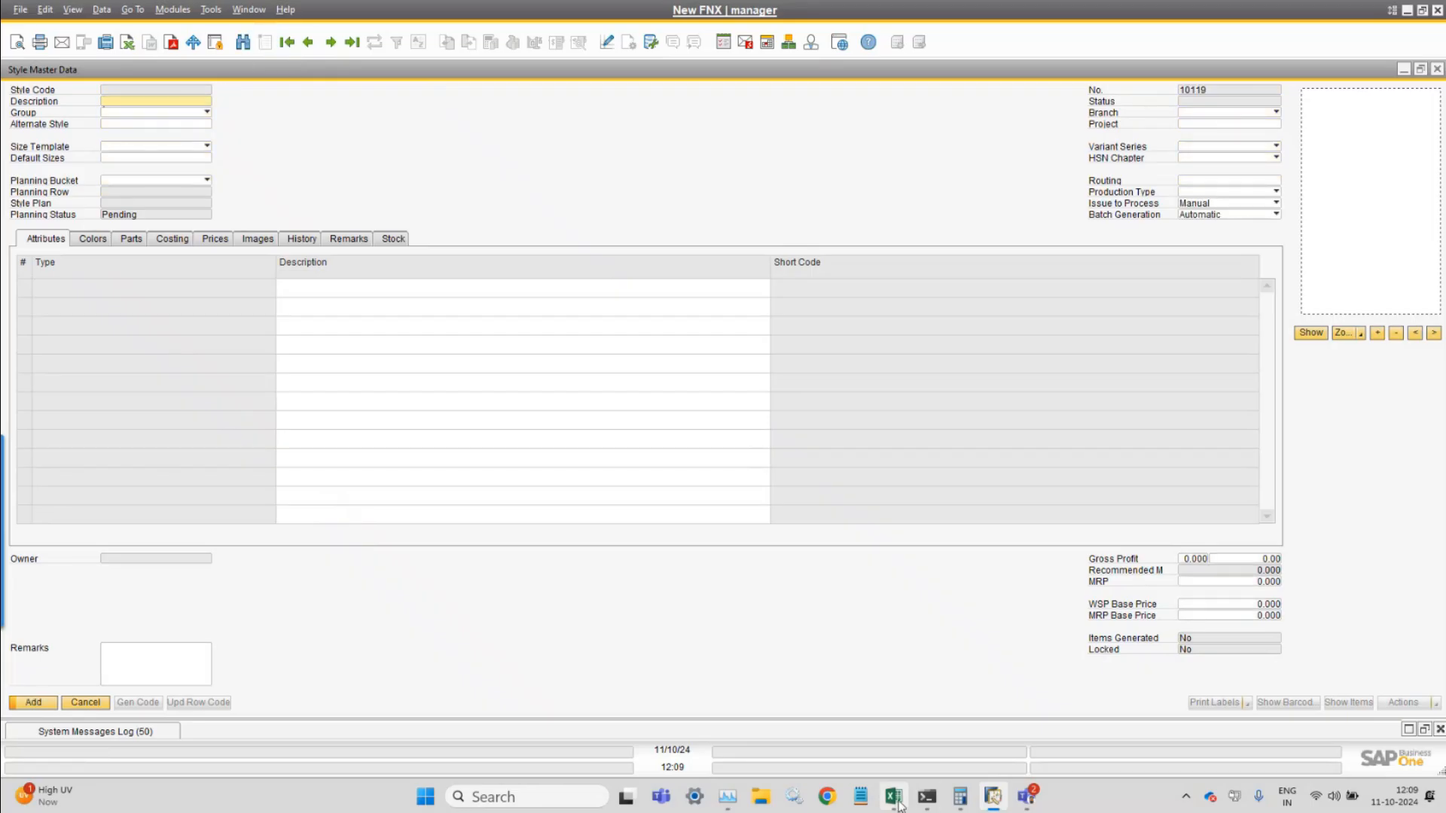
Check the Mens Bottomwear heading and picture in the Excel workbook and return to SAP Business One.
{"action": "mouse_move", "coordinate": [886, 804]}
{"action": "left_click", "coordinate": [884, 697]}
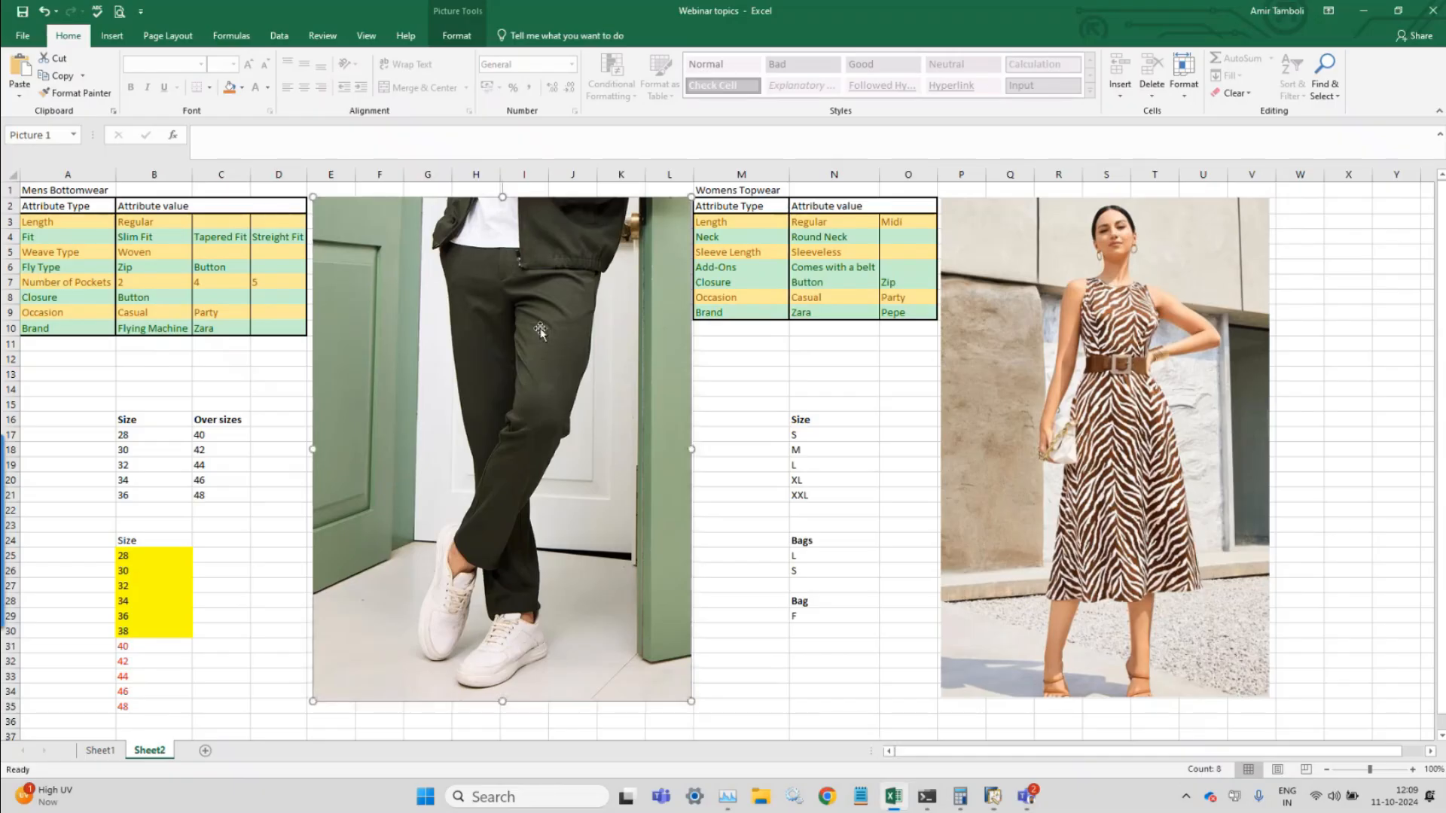
{"action": "left_click", "coordinate": [55, 192]}
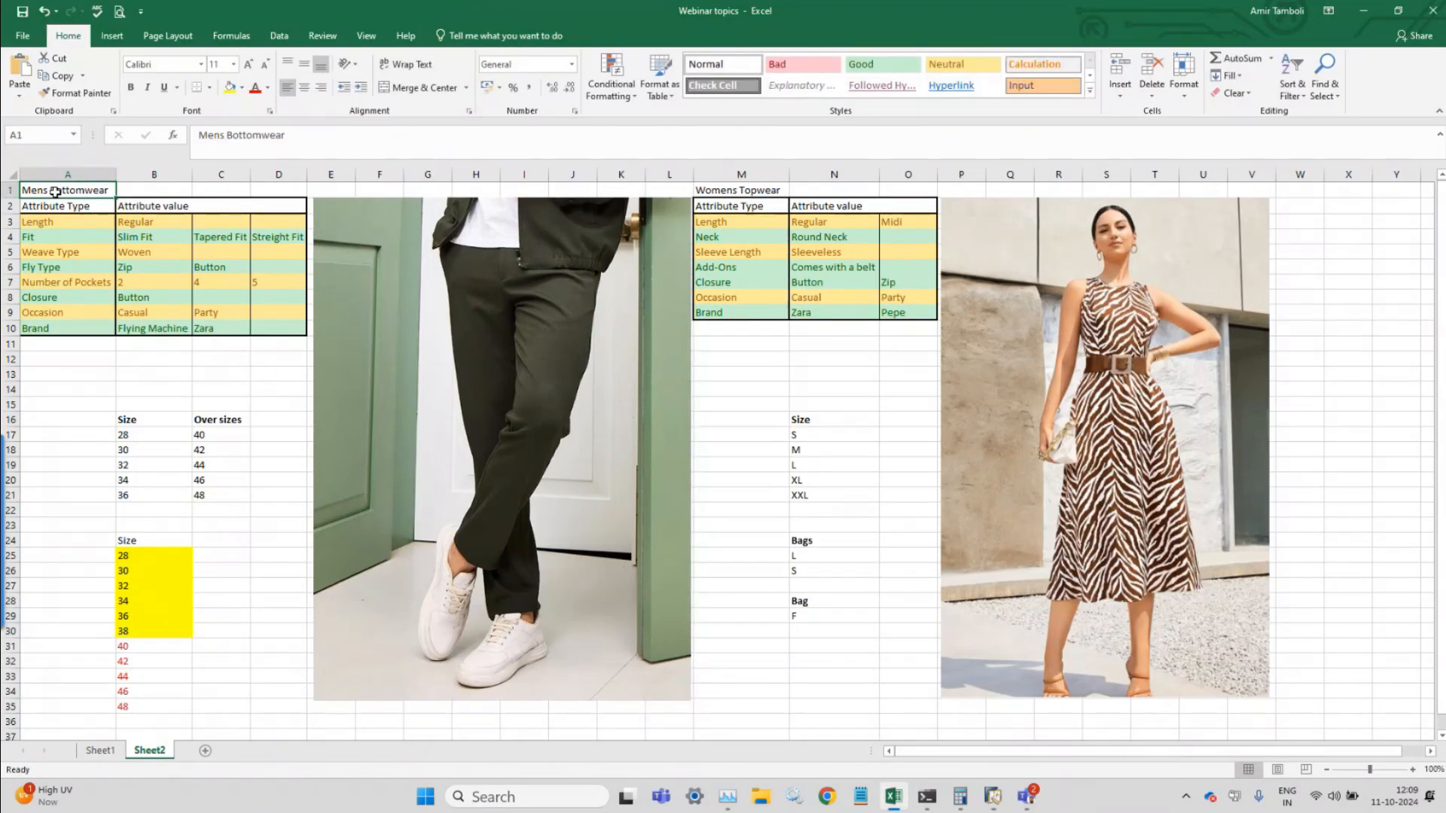
{"action": "mouse_move", "coordinate": [993, 797]}
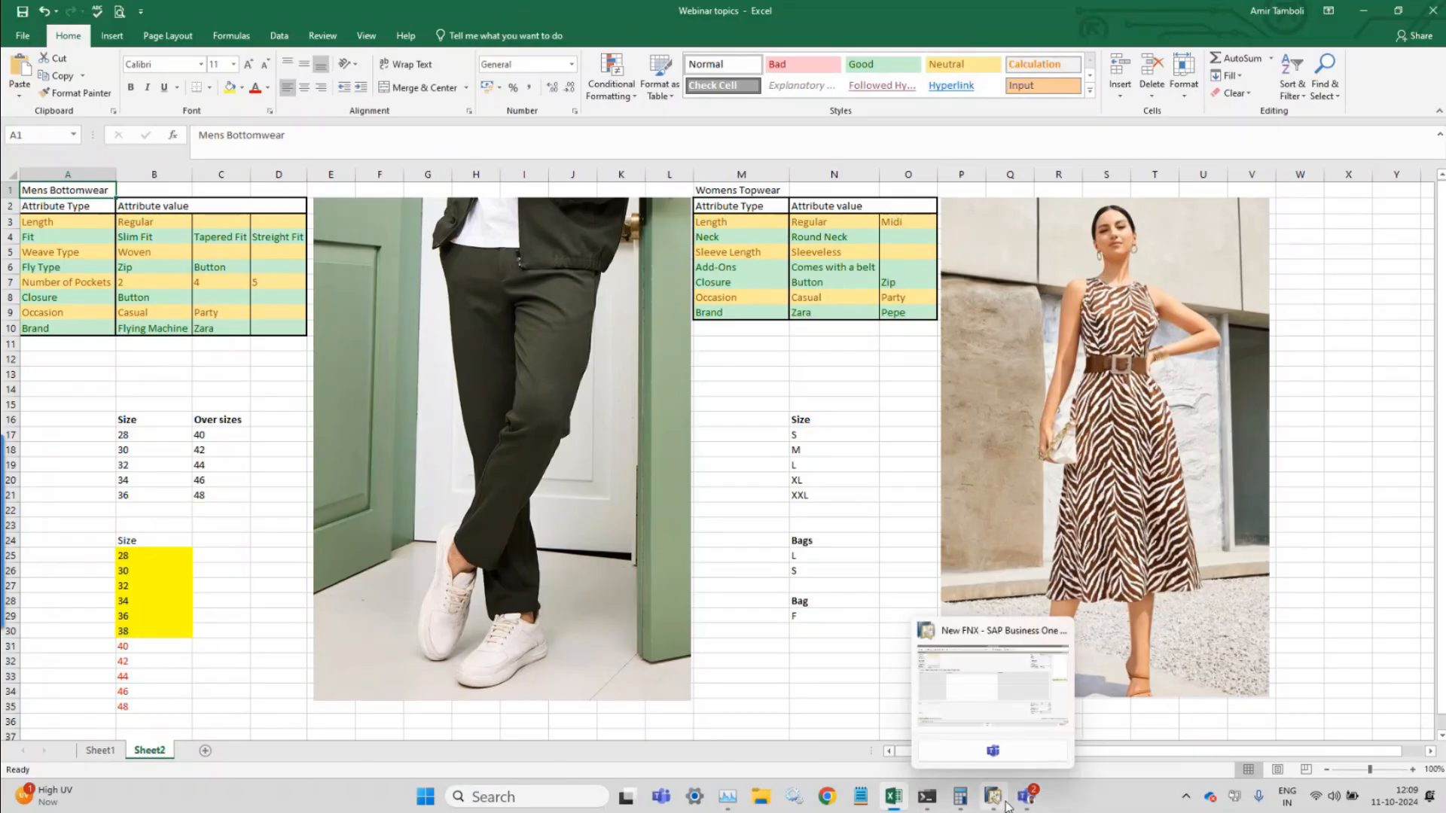
{"action": "left_click", "coordinate": [991, 691]}
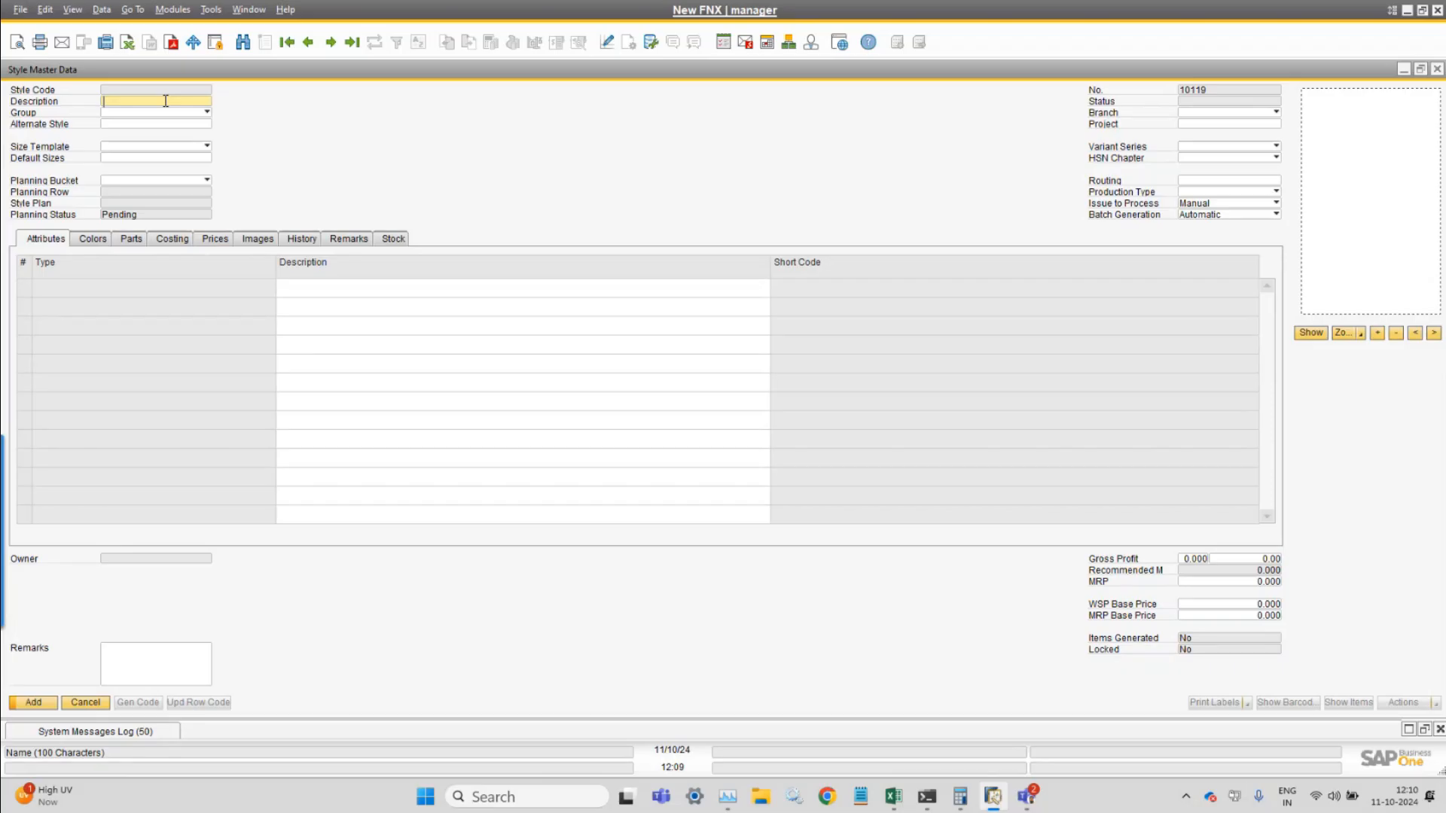
Set the new style's description to GREEN TEXT and its group to Outerwear.
{"action": "type", "text": "G"}
{"action": "key", "text": "BackSpace"}
{"action": "type", "text": "GREENWOOD"}
{"action": "key", "text": "BackSpace"}
{"action": "key", "text": "BackSpace"}
{"action": "key", "text": "BackSpace"}
{"action": "key", "text": "BackSpace"}
{"action": "key", "text": "BackSpace"}
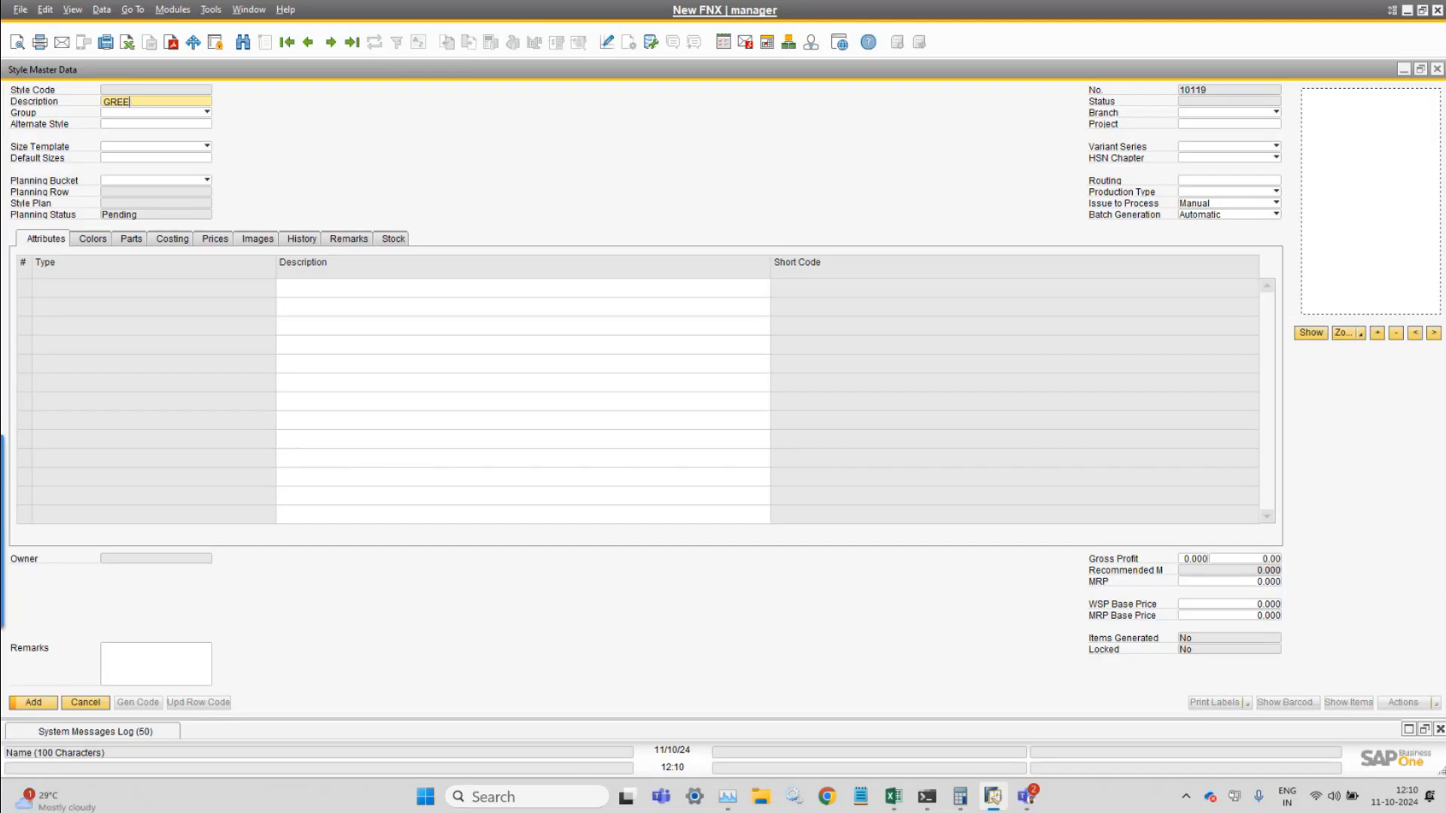
{"action": "type", "text": "N "}
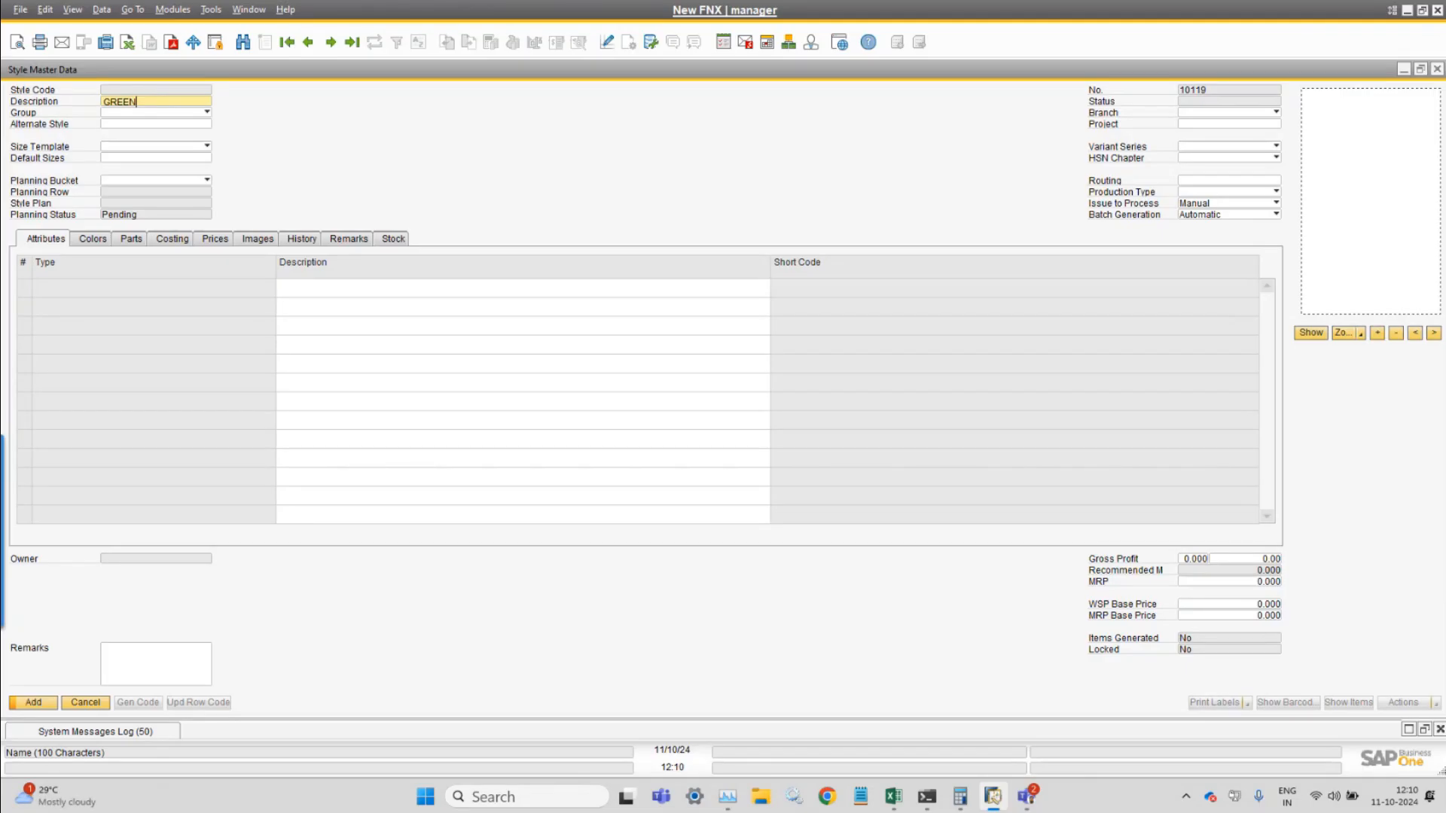
{"action": "type", "text": "TEXT"}
{"action": "key", "text": "Tab"}
{"action": "left_click", "coordinate": [158, 113]}
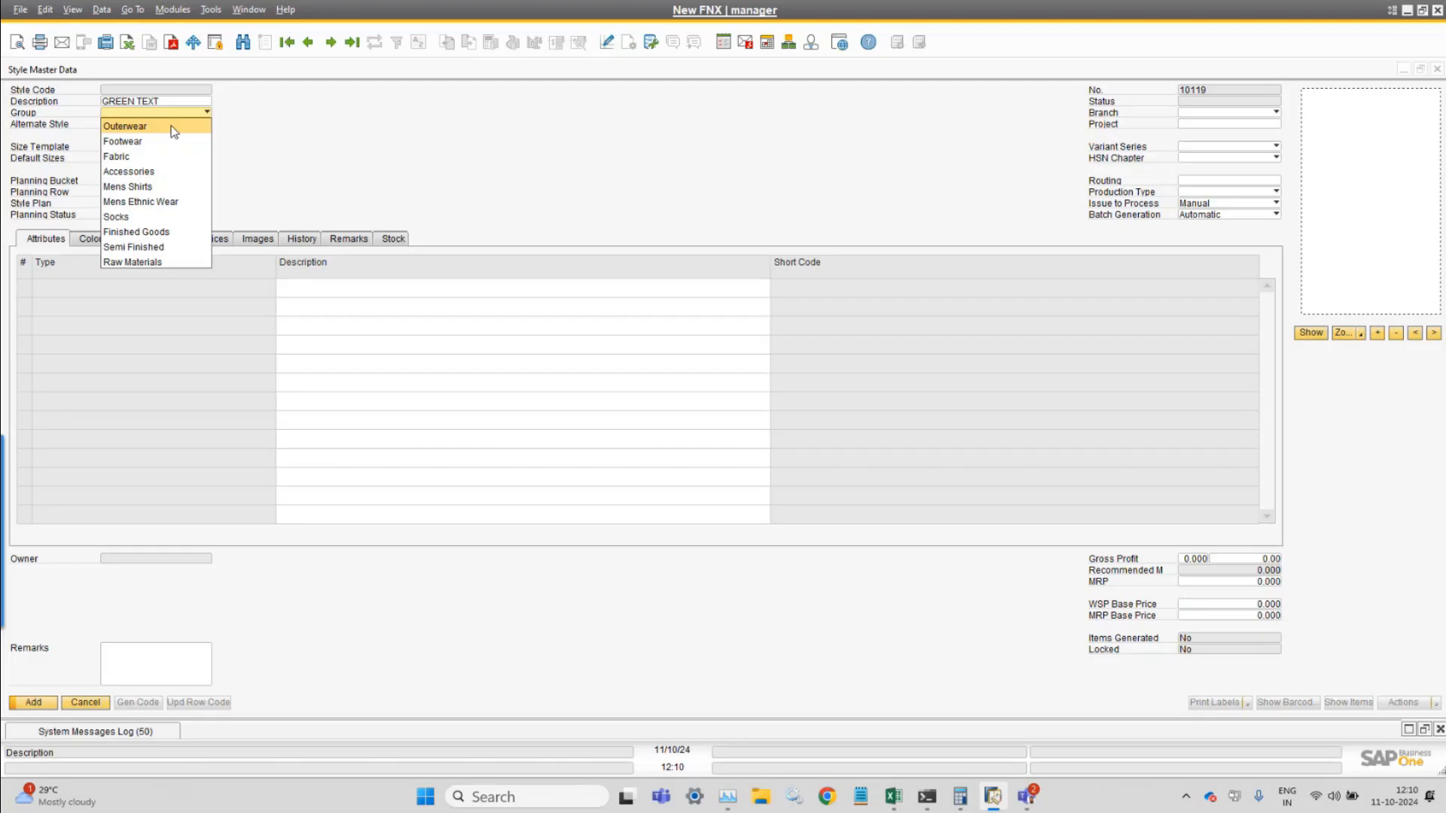
{"action": "left_click", "coordinate": [174, 127]}
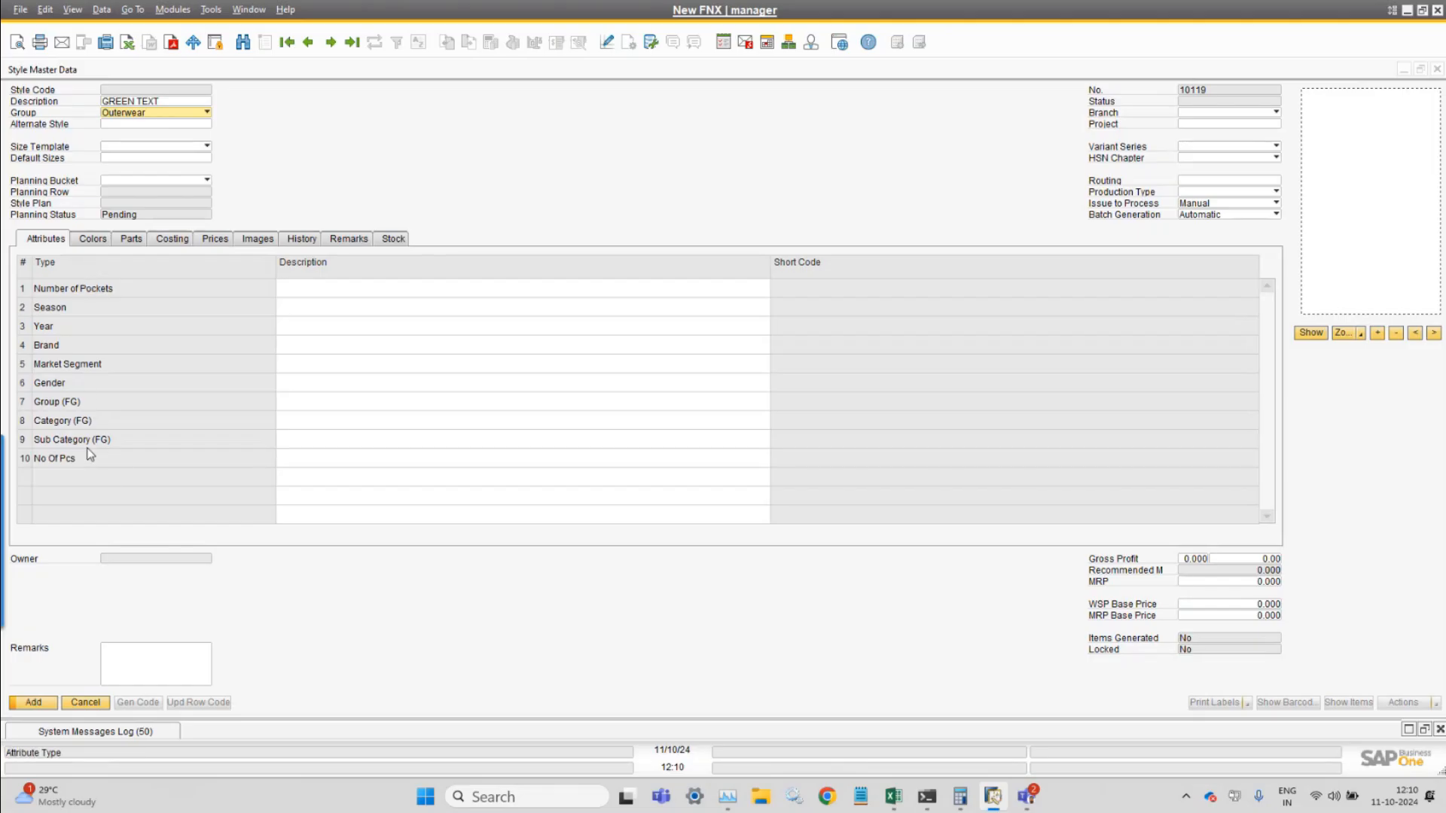
Open the FashionNx general attribute types and find the Number of Pockets record by searching for "num".
{"action": "left_click", "coordinate": [174, 15]}
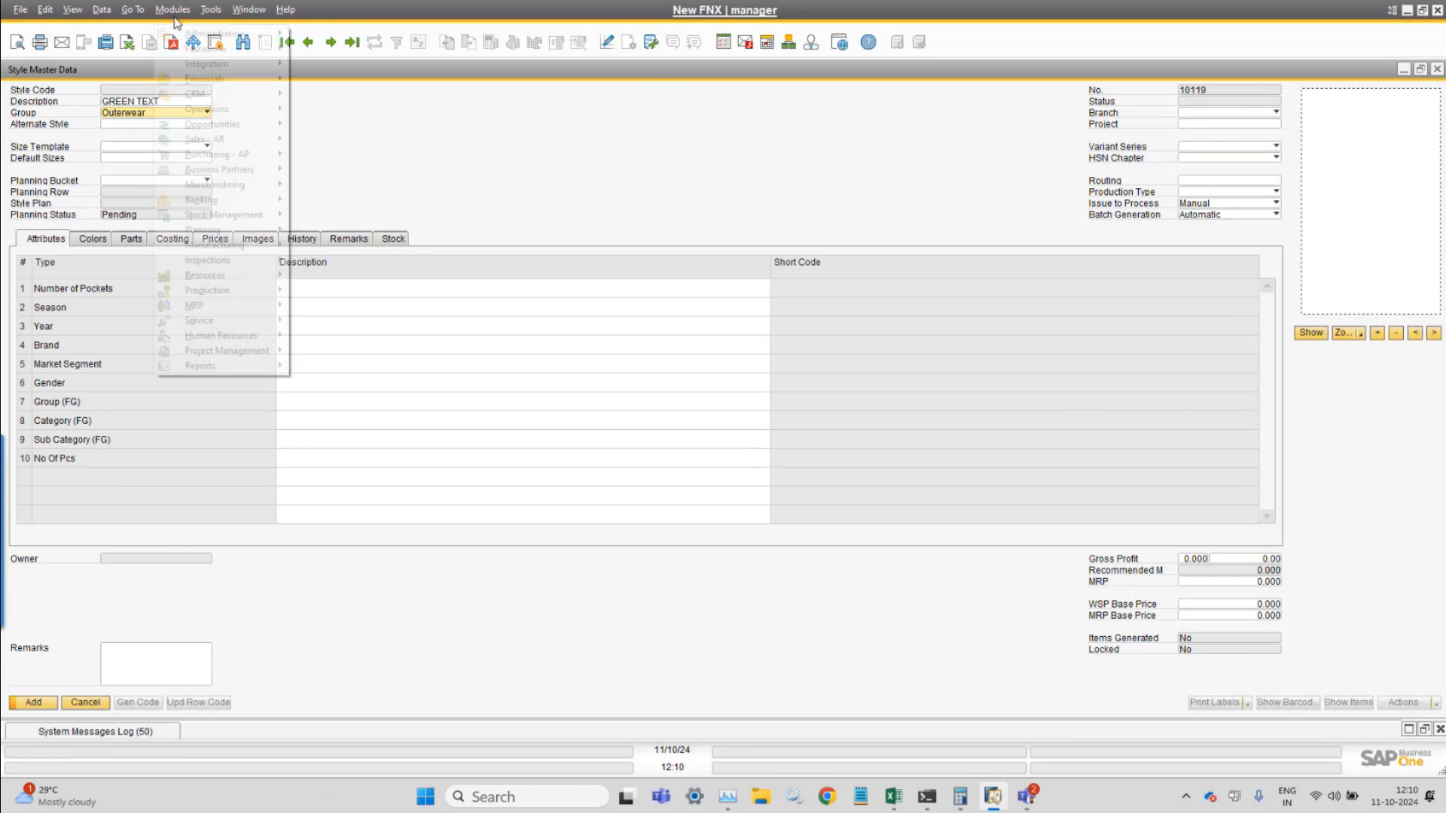
{"action": "mouse_move", "coordinate": [219, 48]}
{"action": "mouse_move", "coordinate": [383, 53]}
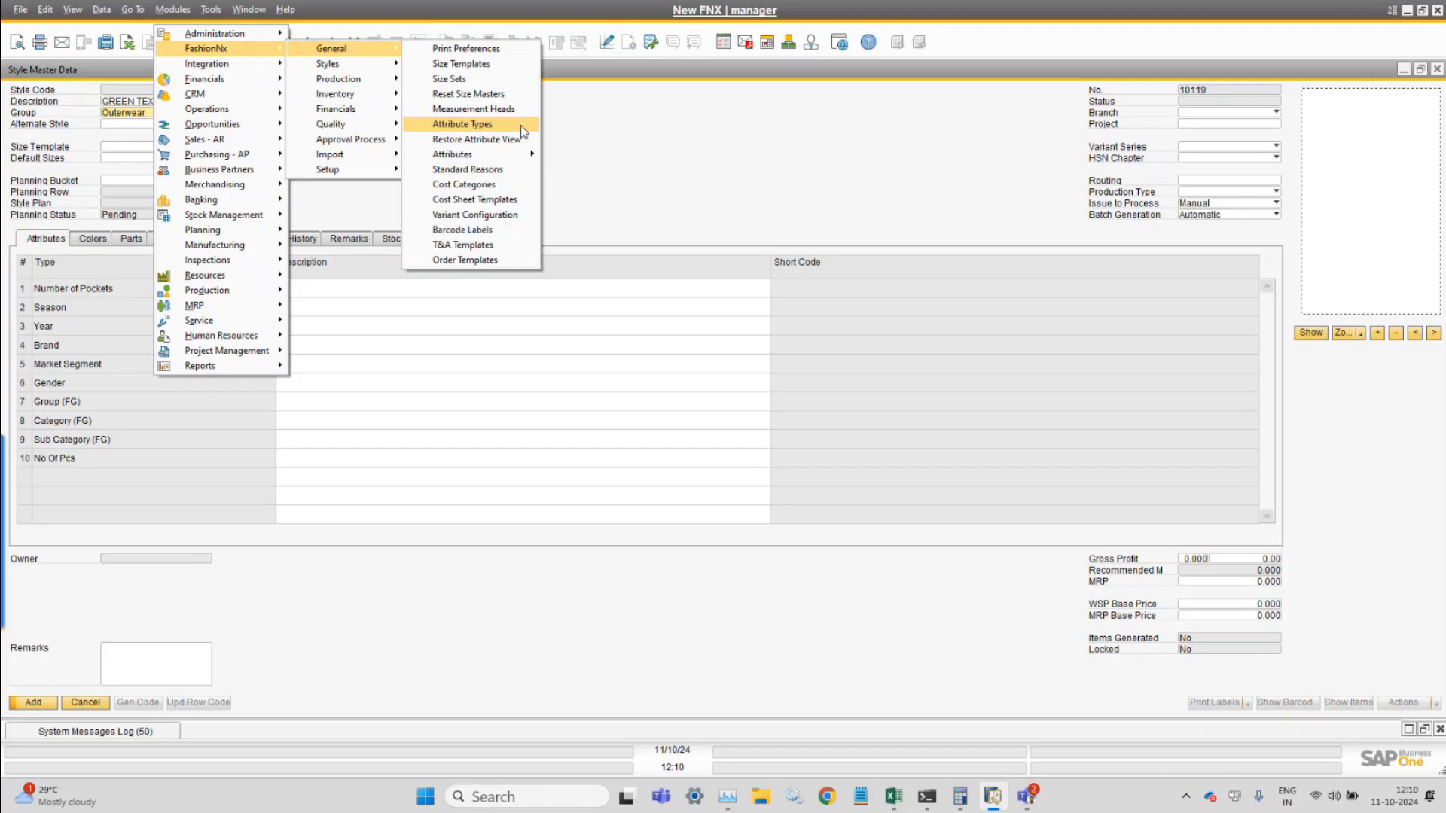
{"action": "left_click", "coordinate": [521, 125]}
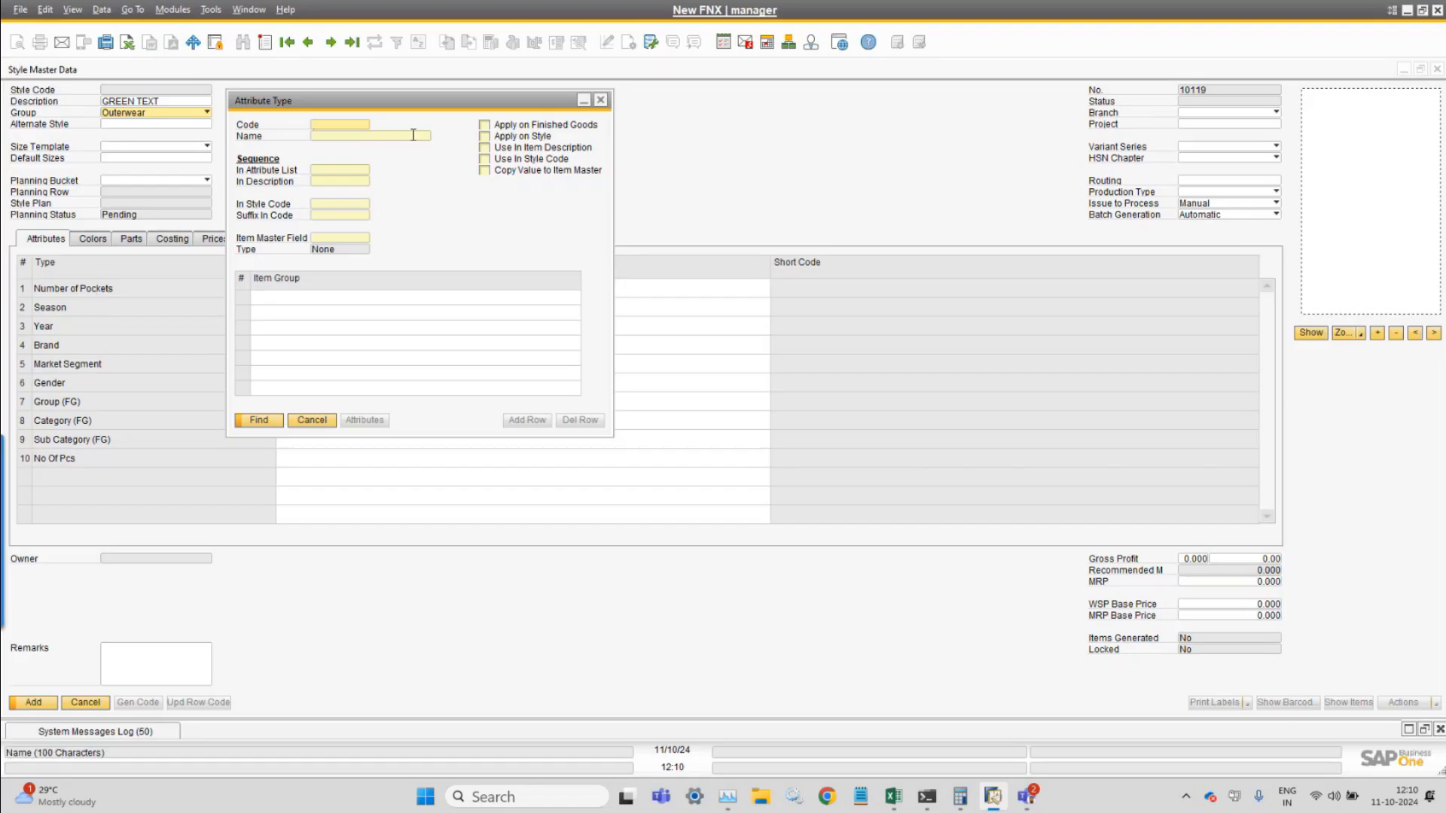
{"action": "type", "text": "num"}
{"action": "left_click", "coordinate": [259, 419]}
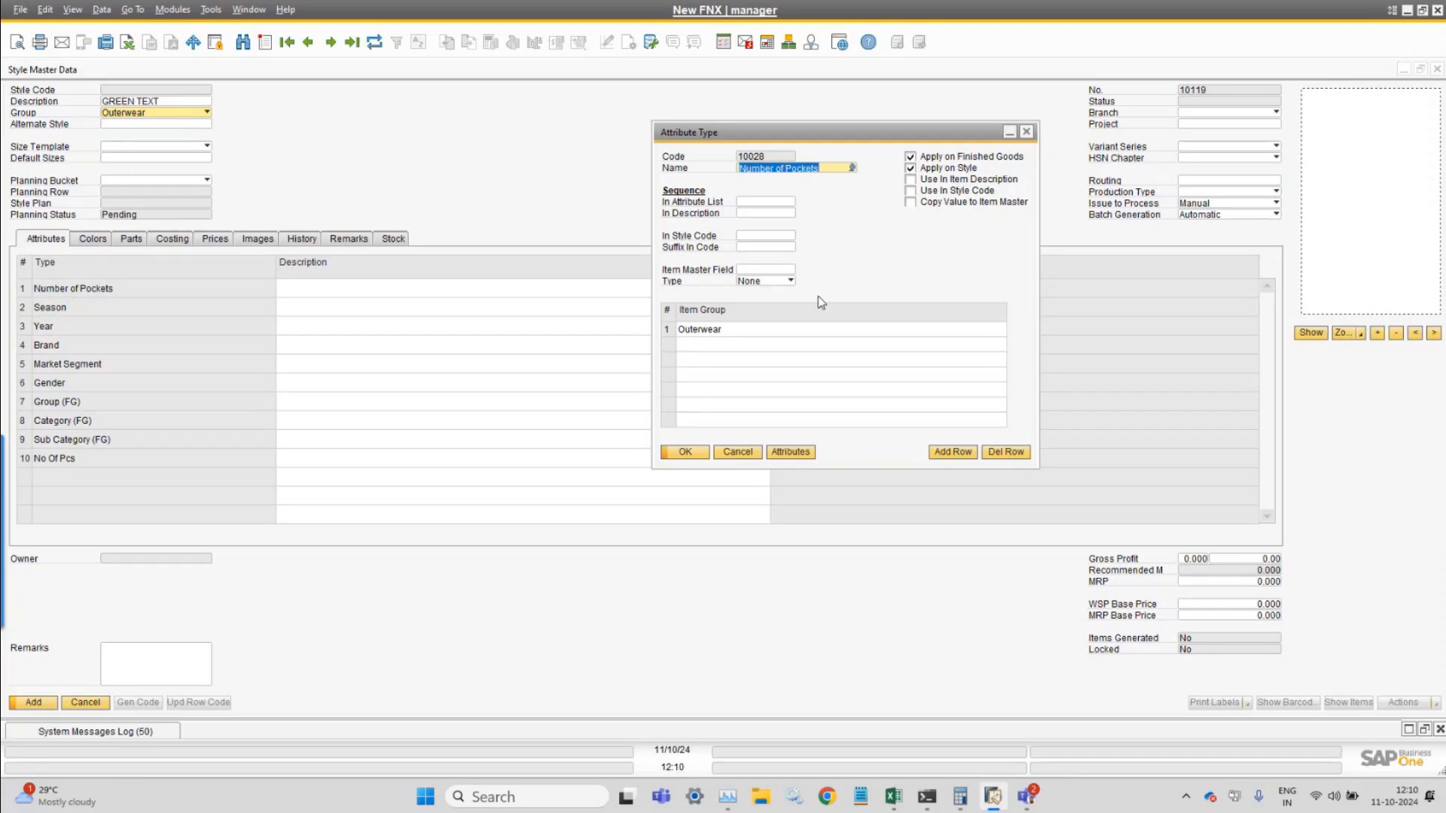
Add a second item group row to Number of Pockets and try to choose Mens Shirts from the full item group list.
{"action": "left_click", "coordinate": [947, 452]}
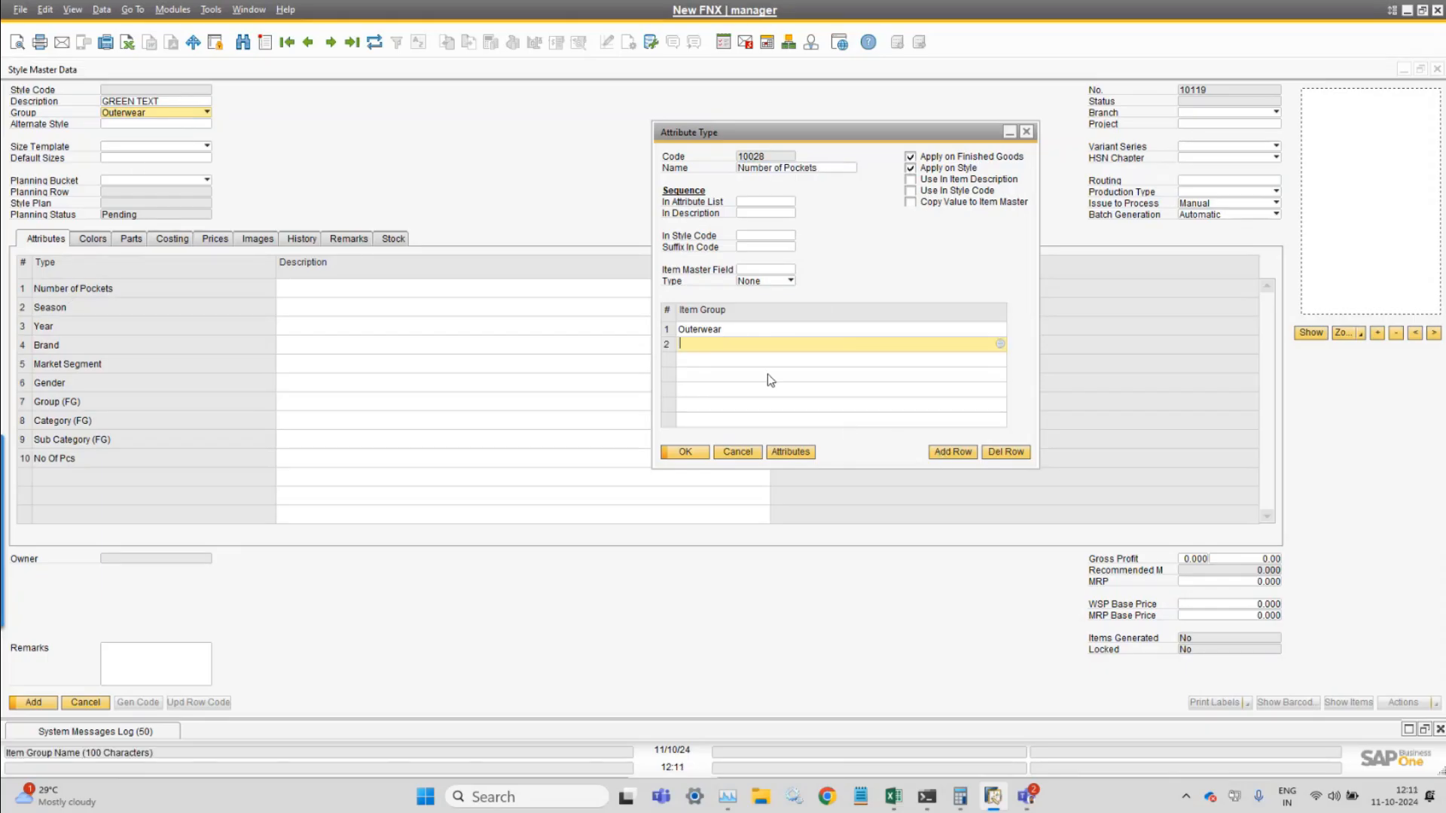
{"action": "left_click", "coordinate": [1003, 345]}
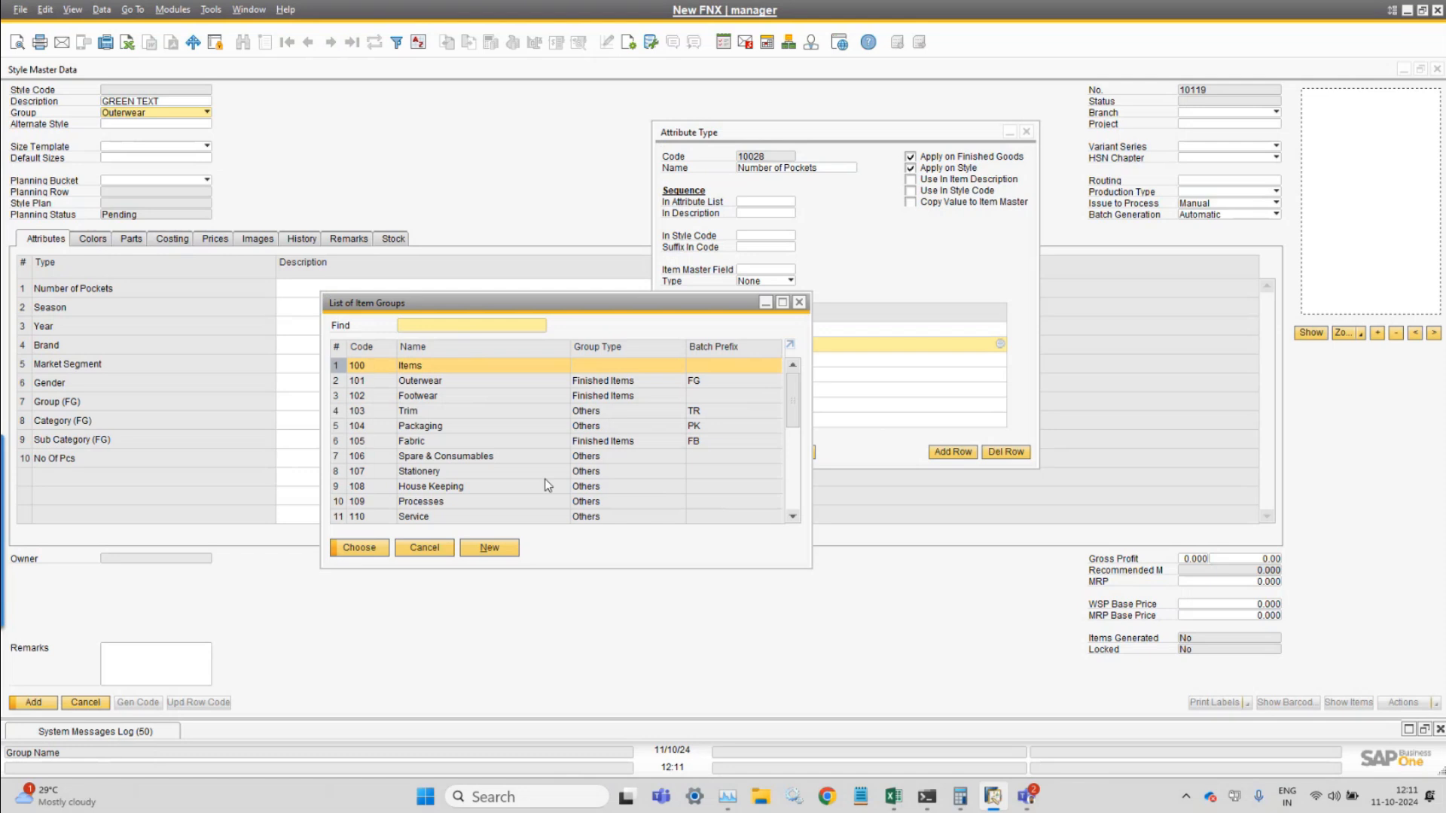
{"action": "scroll", "coordinate": [548, 486], "scroll_direction": "down", "scroll_amount": 1}
{"action": "scroll", "coordinate": [548, 485], "scroll_direction": "down", "scroll_amount": 2}
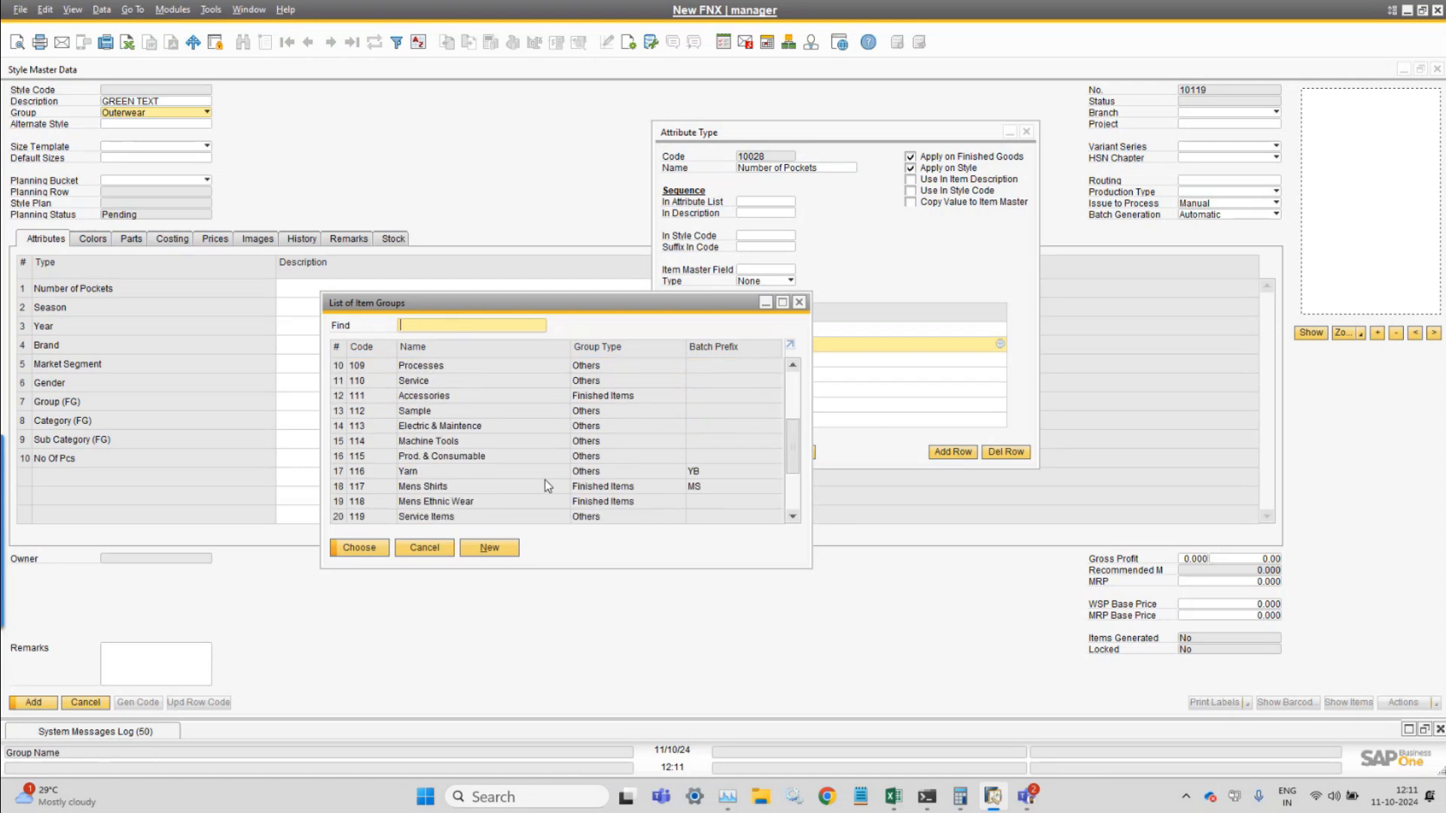
{"action": "left_click", "coordinate": [471, 485]}
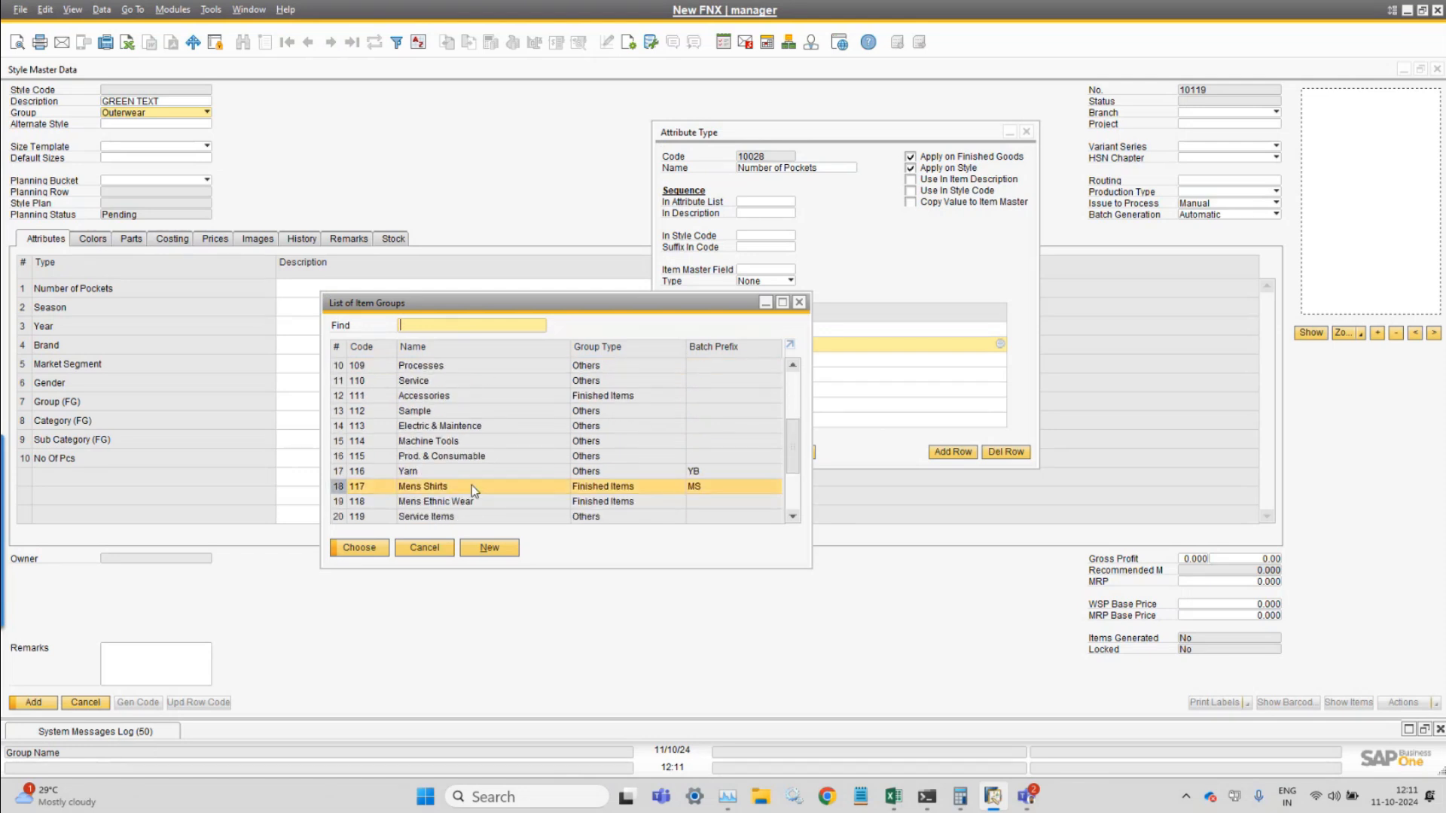
{"action": "left_click", "coordinate": [357, 548]}
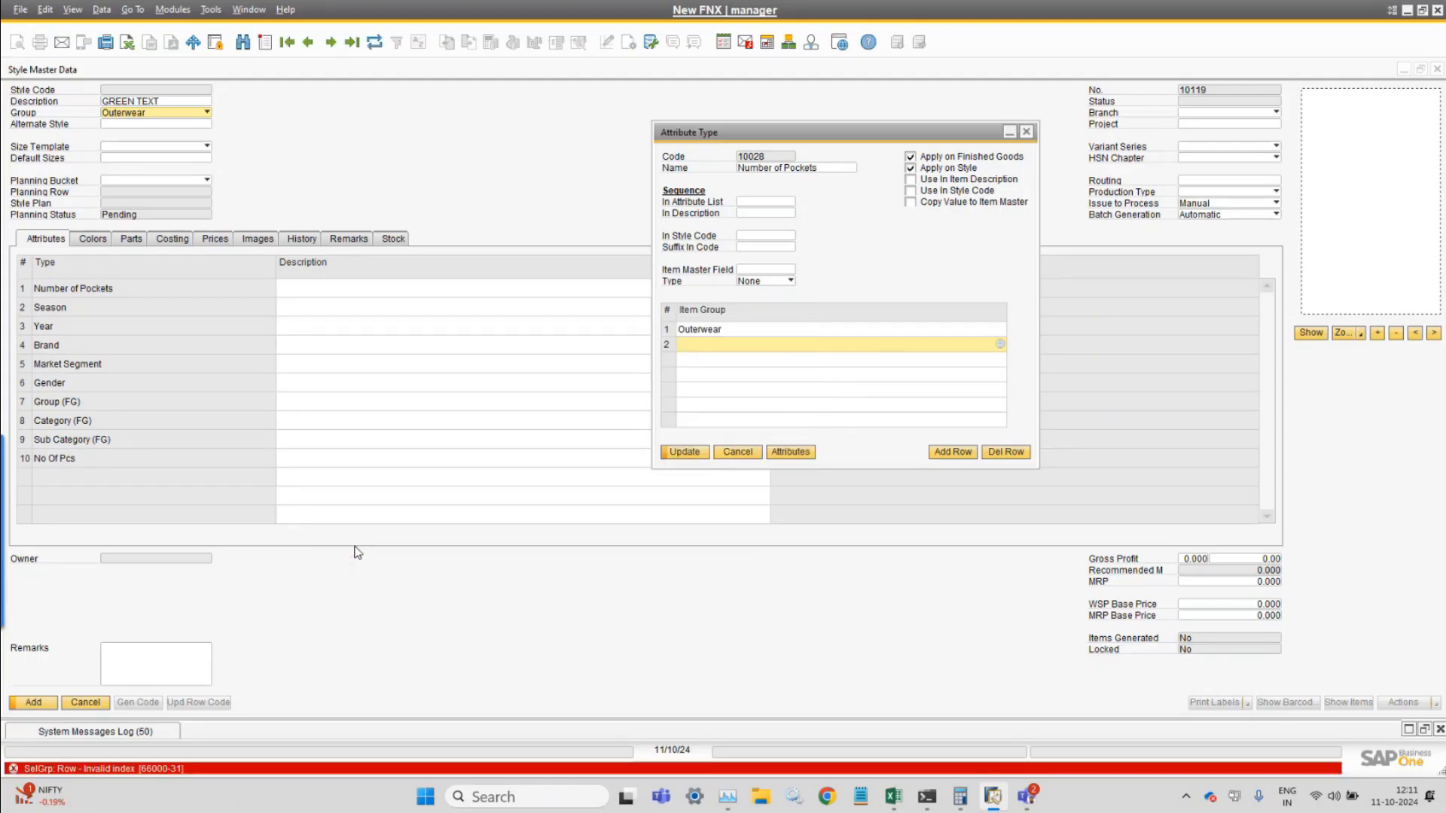
{"action": "key", "text": "Tab"}
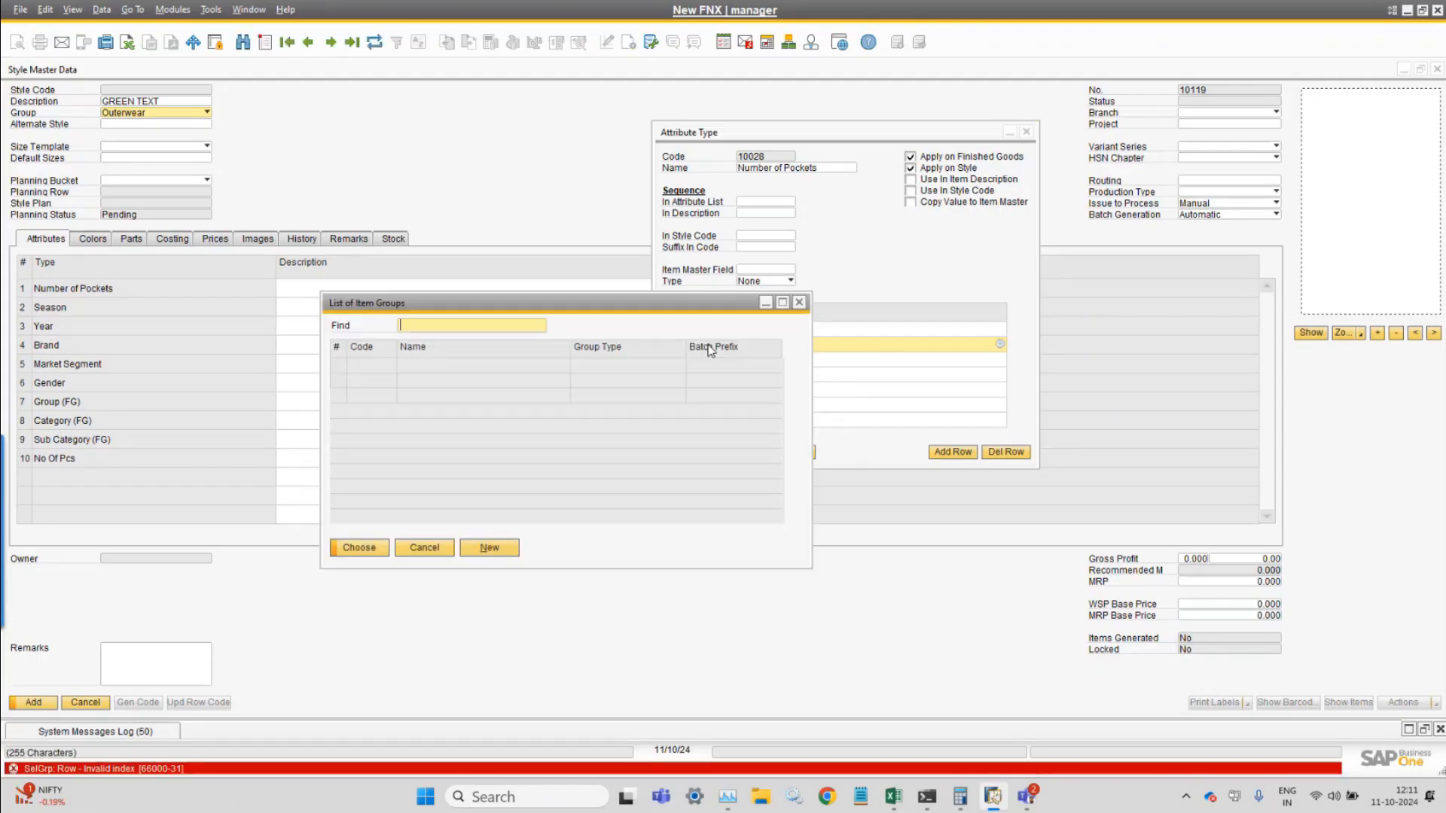
{"action": "key", "text": "Escape"}
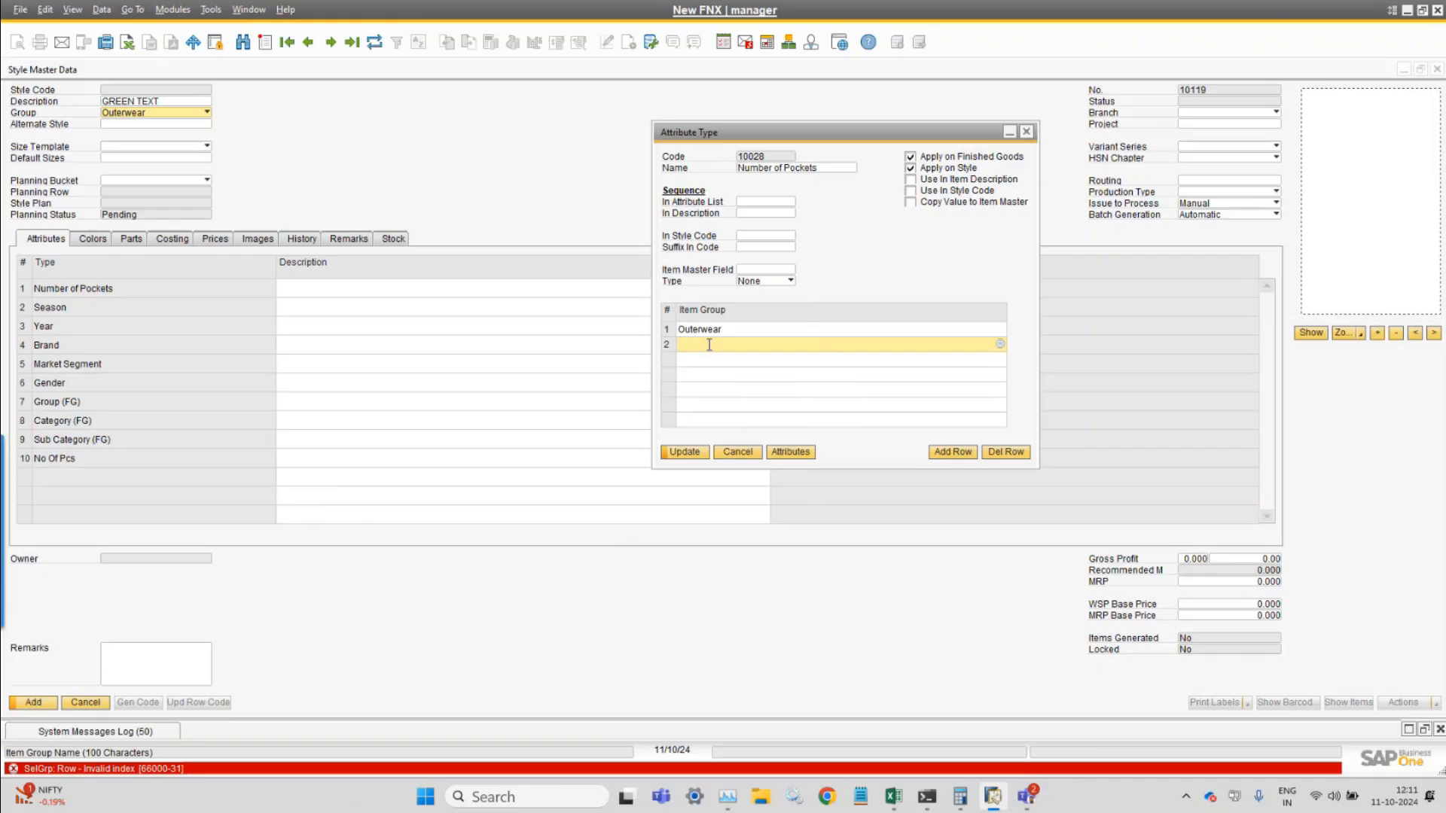
Search the item groups for "mens", assign Mens Shirts to the second row, and save the Number of Pockets attribute type.
{"action": "type", "text": "mens"}
{"action": "key", "text": "Tab"}
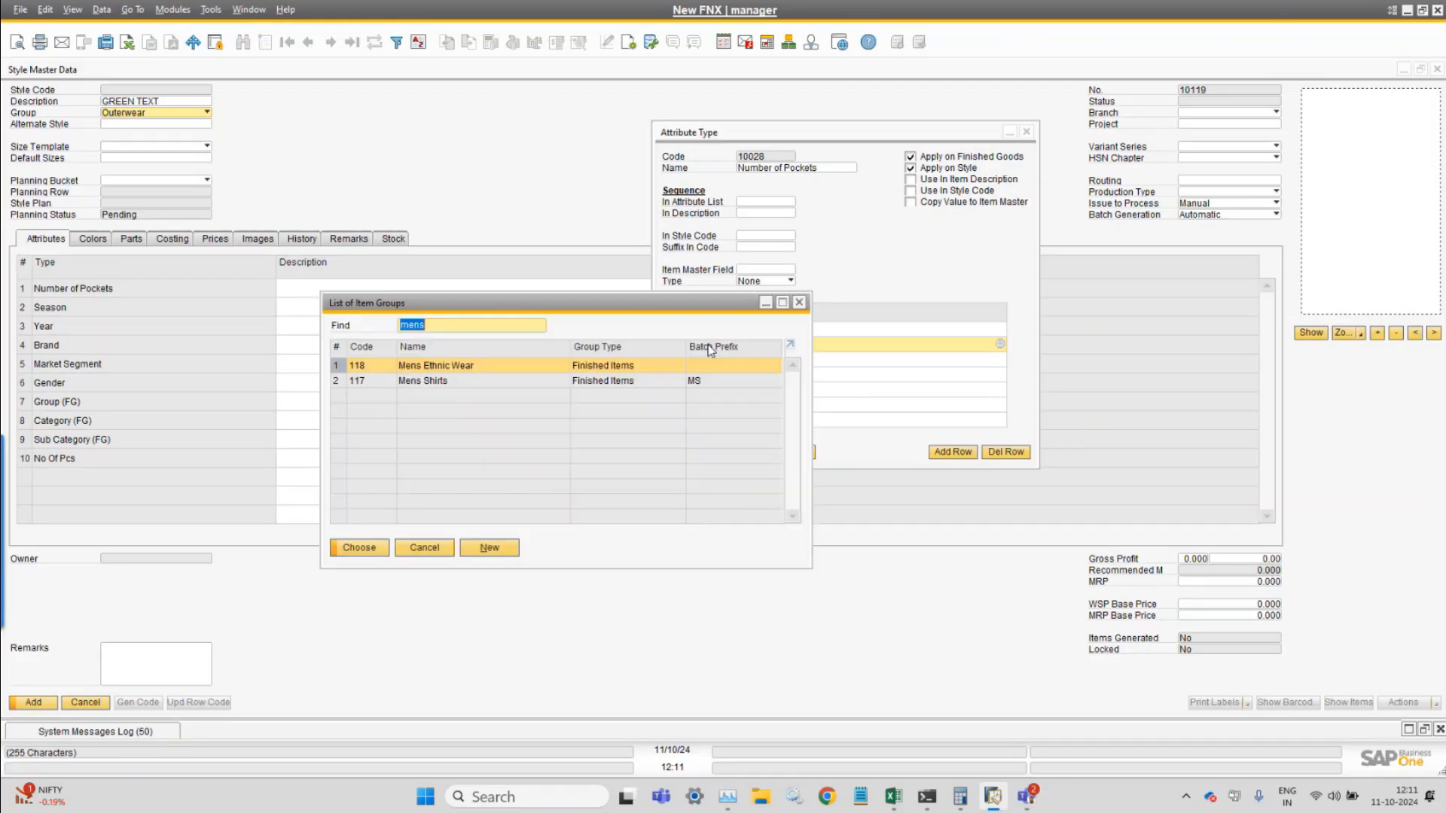
{"action": "key", "text": "Down"}
{"action": "key", "text": "Return"}
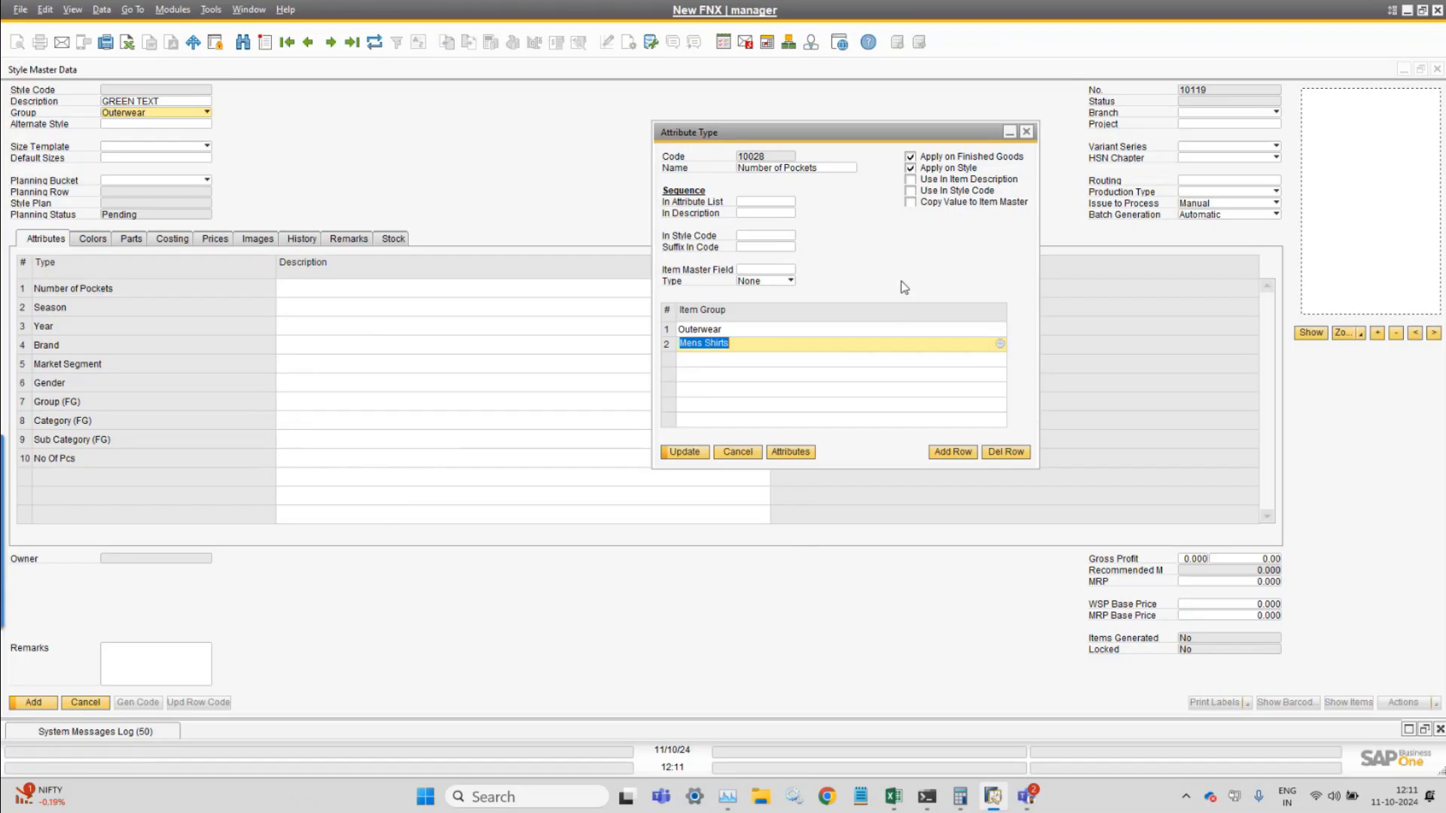
{"action": "left_click", "coordinate": [676, 452]}
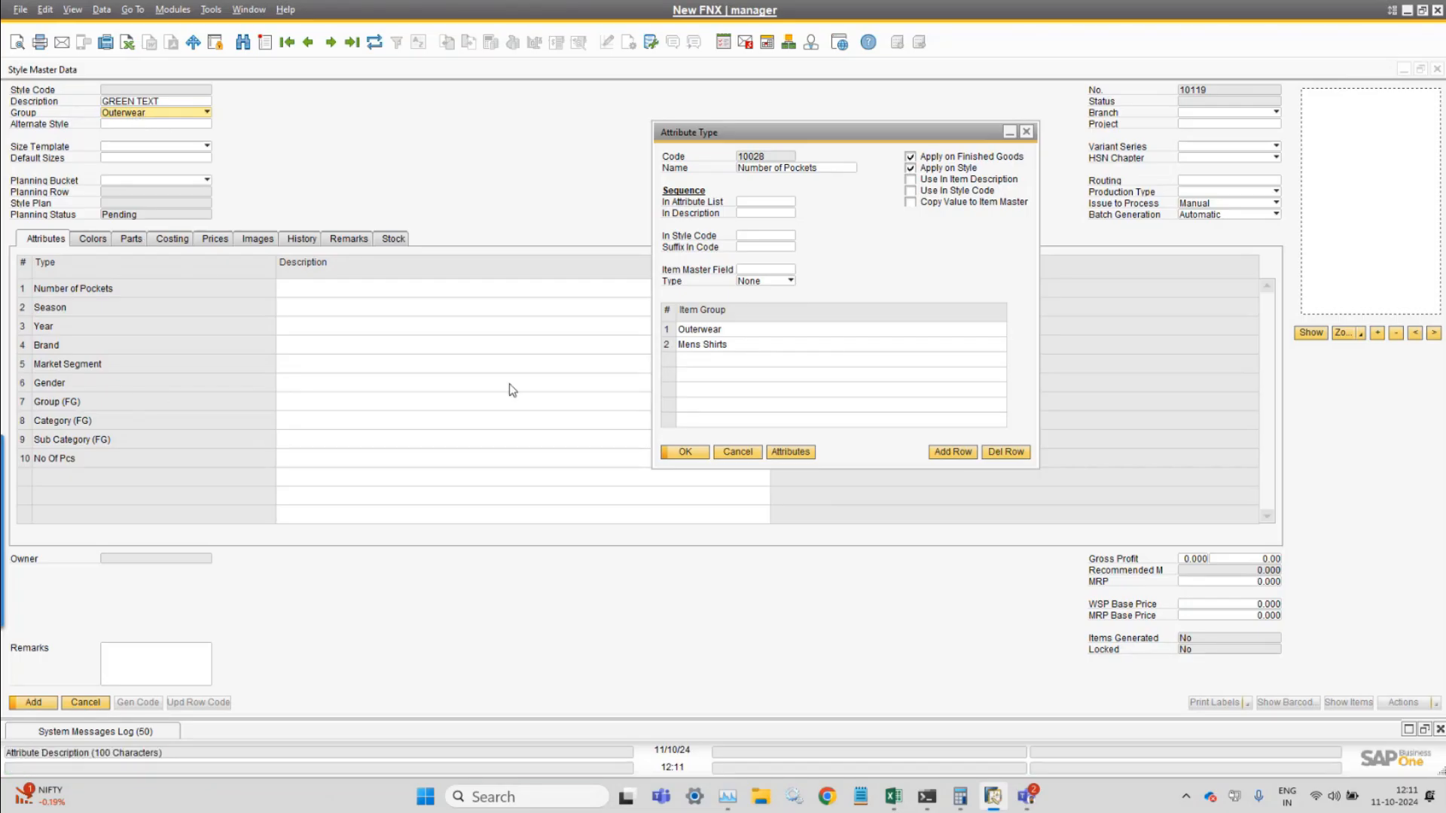
{"action": "left_click", "coordinate": [681, 451]}
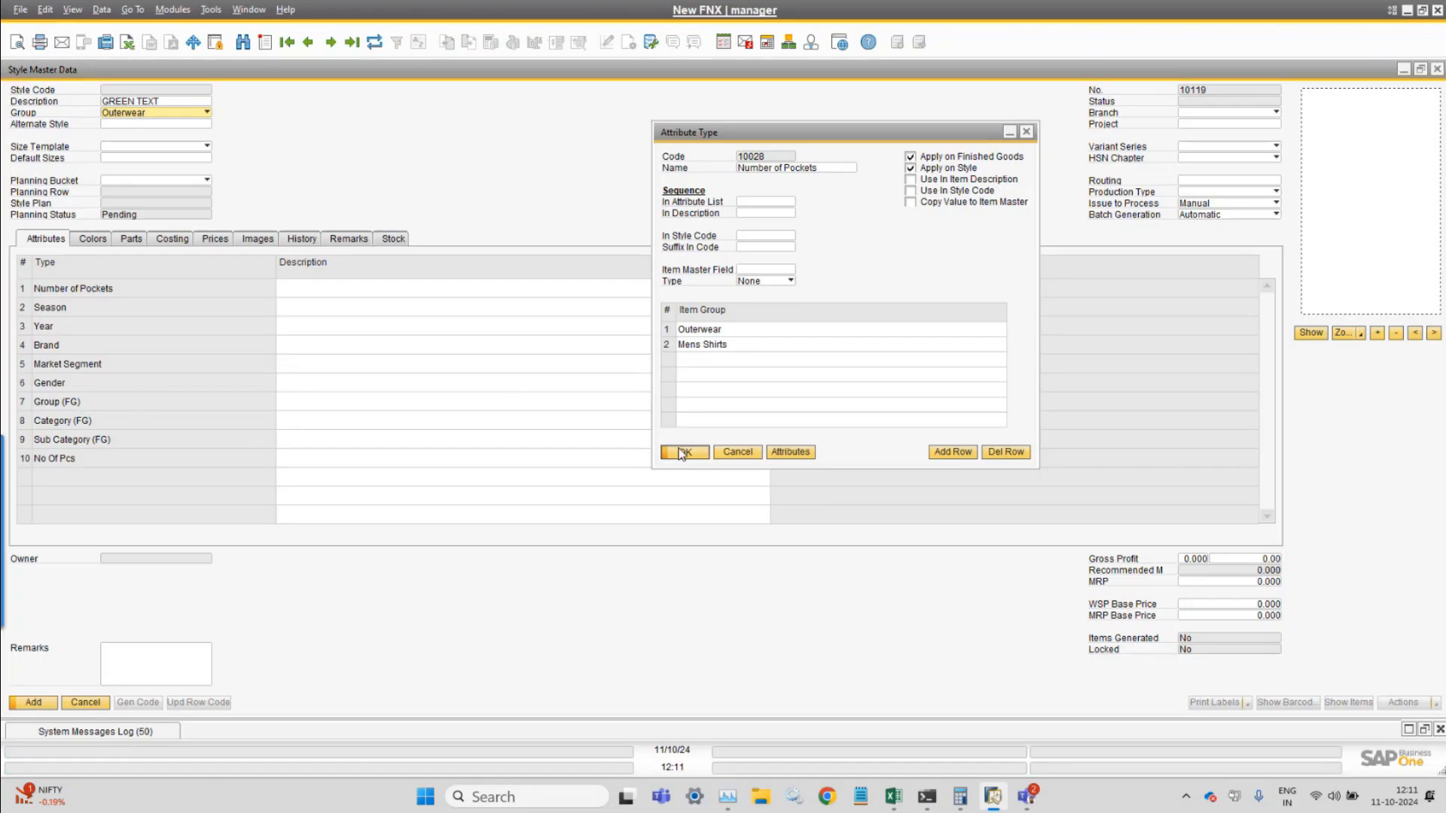
Switch the style's group to Mens Shirts, accept clearing the existing attributes, and check the Number of Pockets attribute row.
{"action": "left_click", "coordinate": [172, 112]}
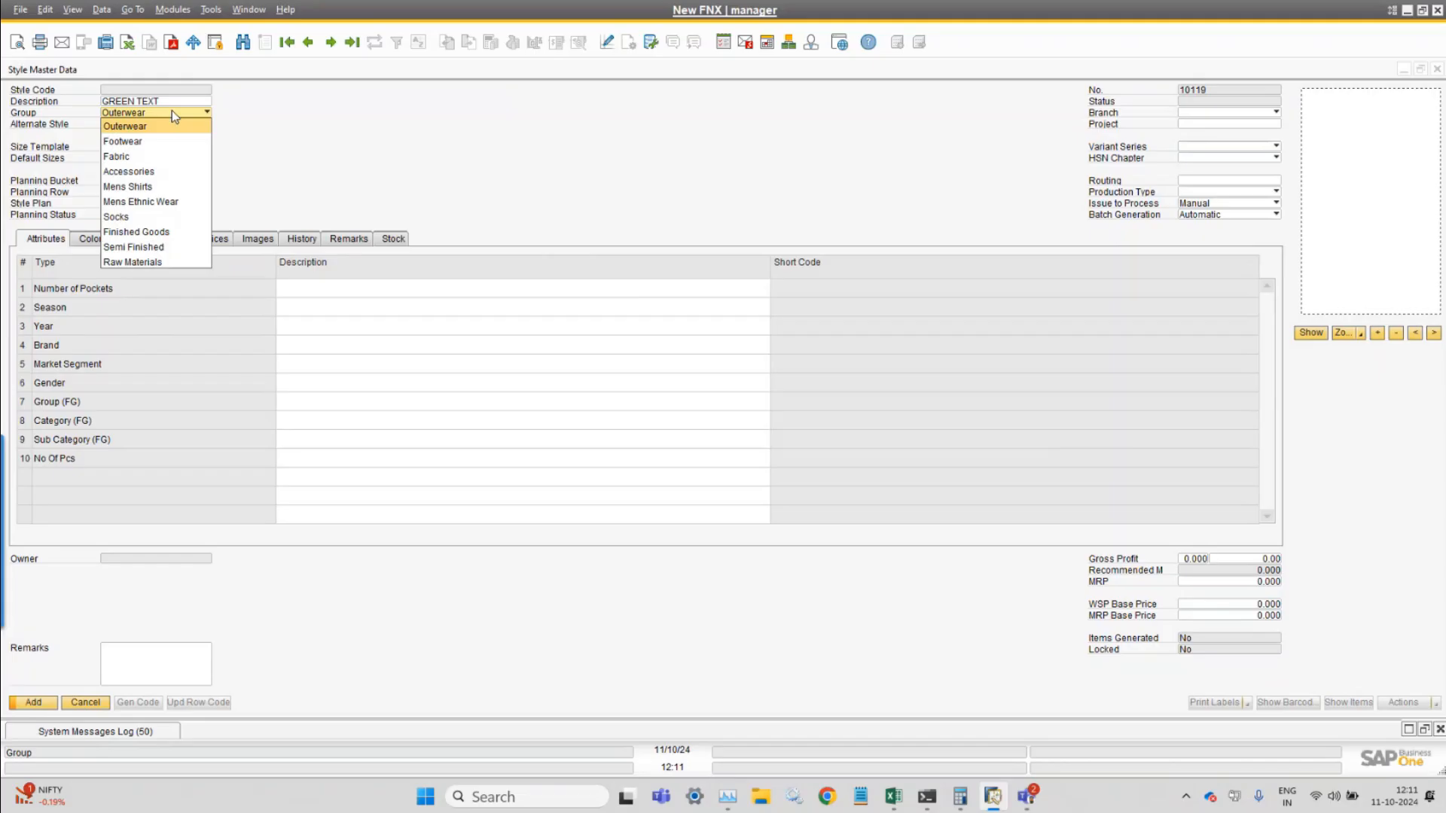
{"action": "left_click", "coordinate": [296, 143]}
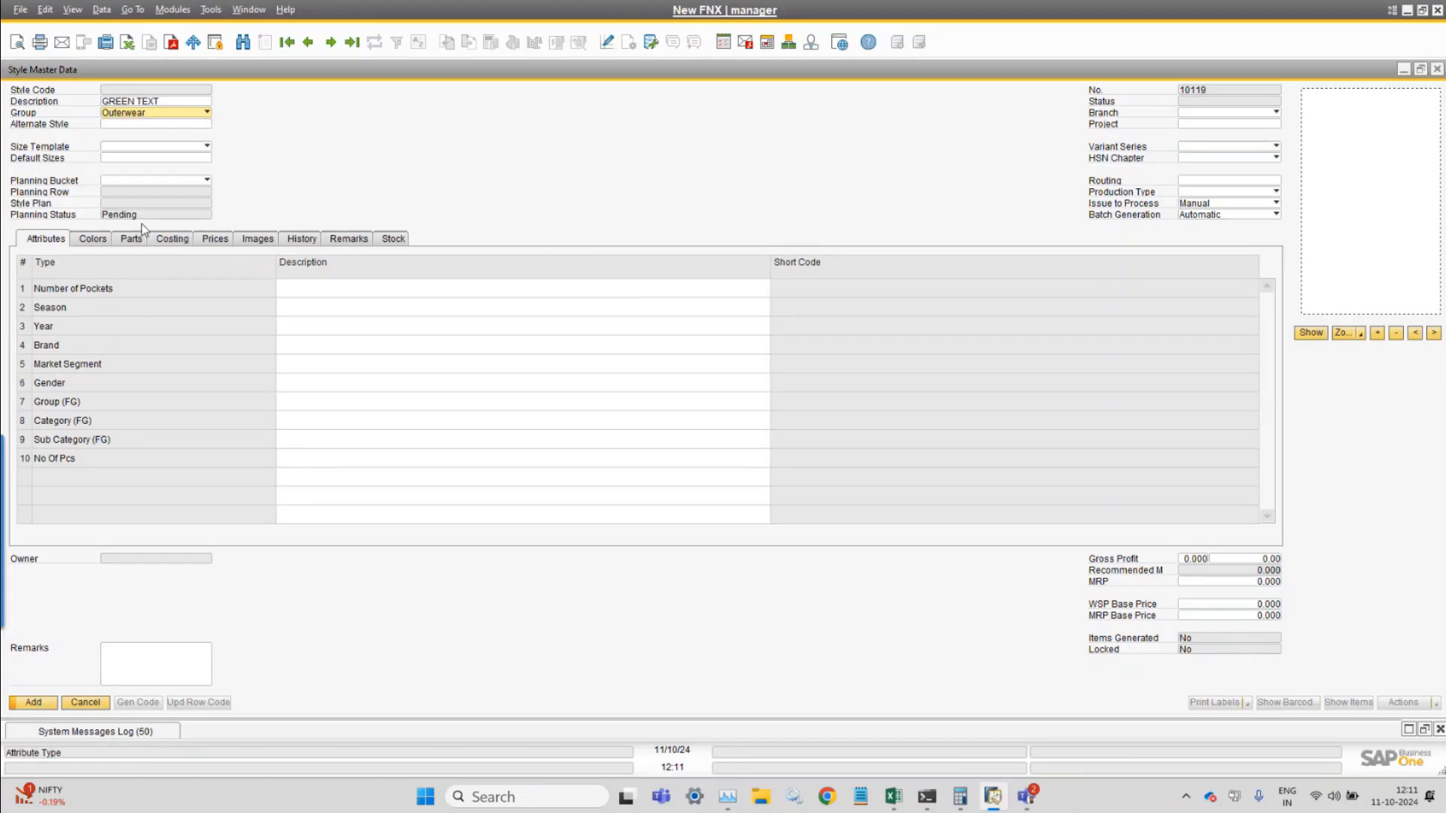
{"action": "left_click", "coordinate": [160, 113]}
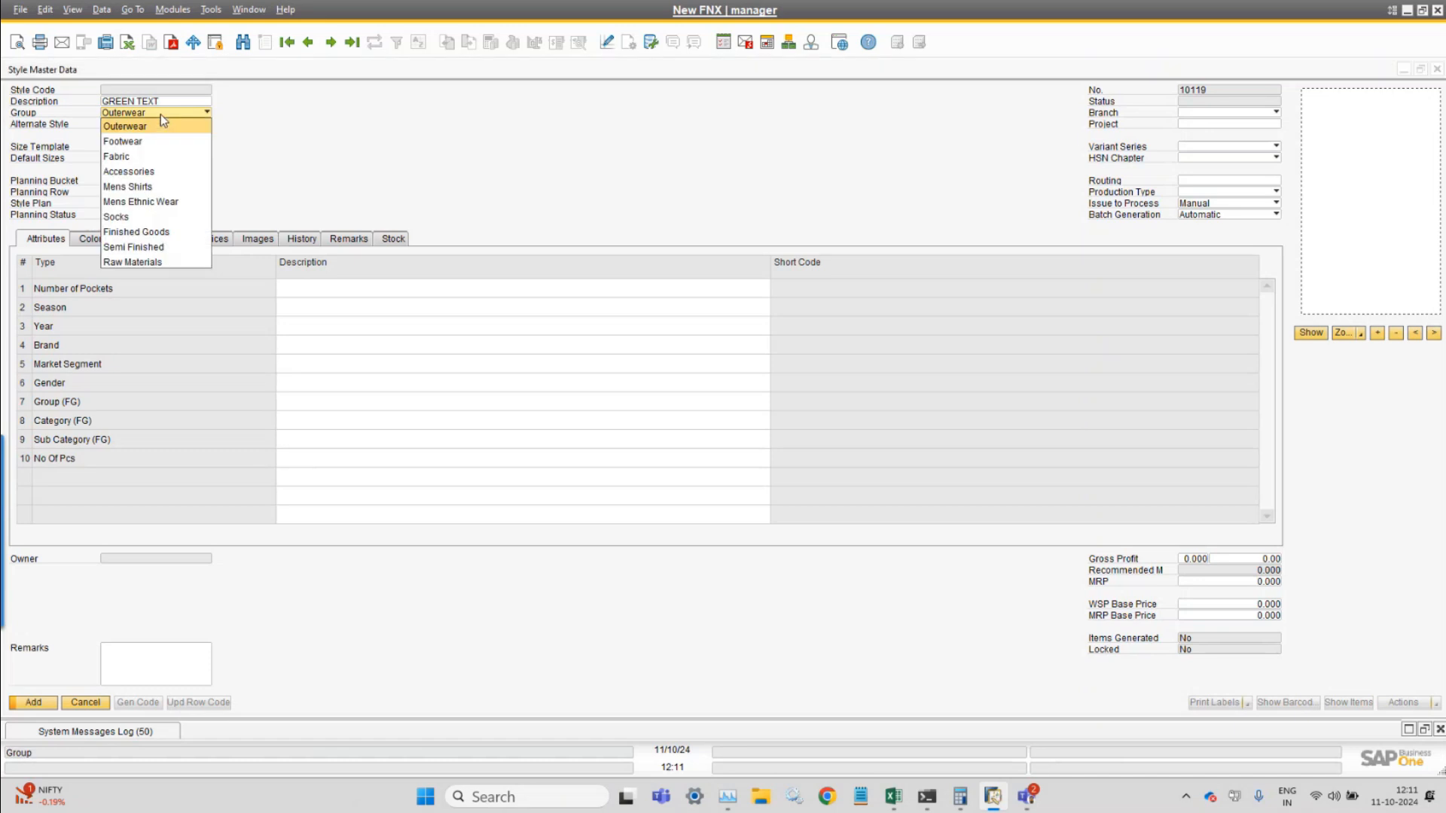
{"action": "left_click", "coordinate": [162, 187]}
{"action": "left_click", "coordinate": [537, 406]}
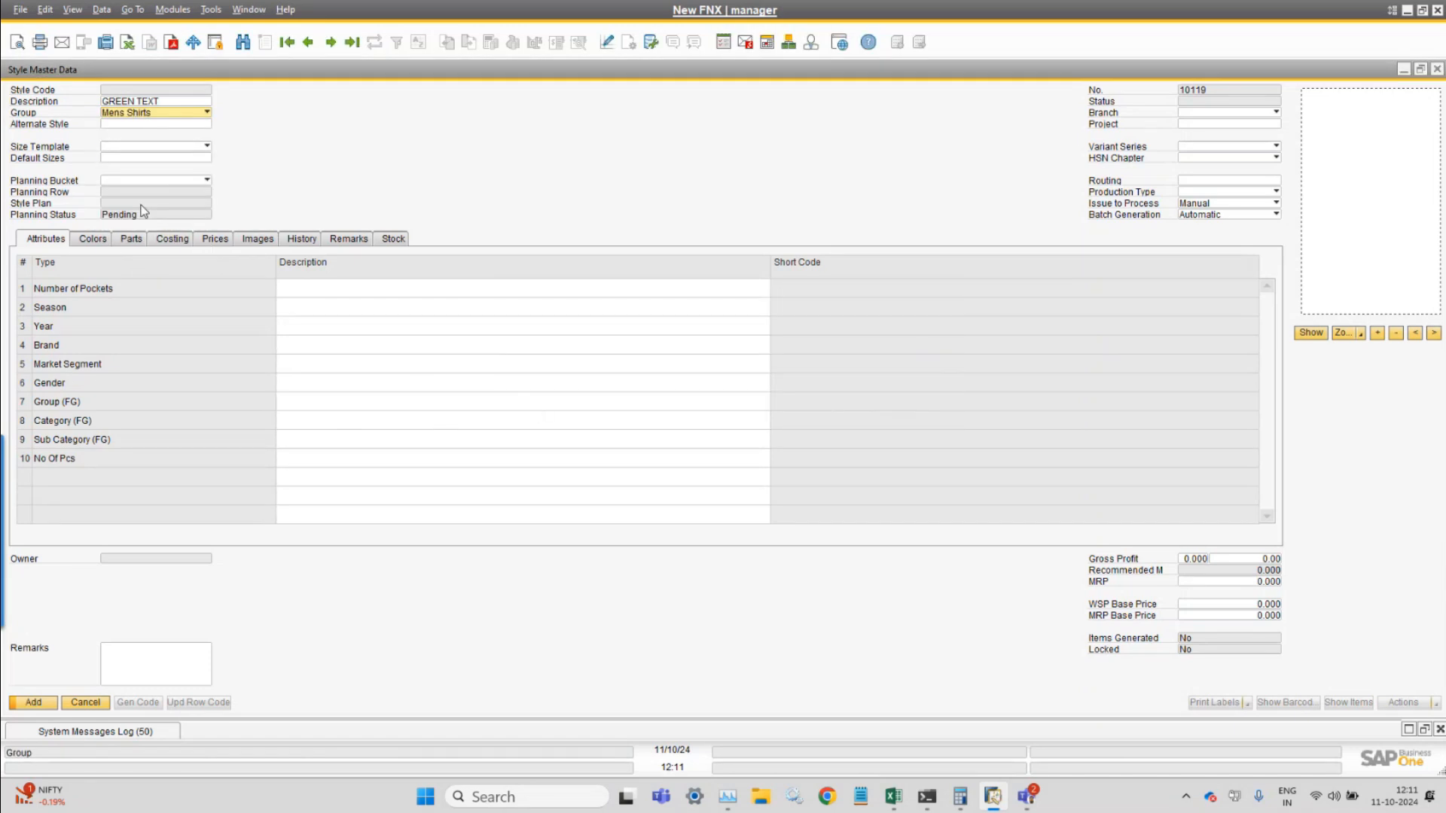
{"action": "left_click", "coordinate": [358, 285]}
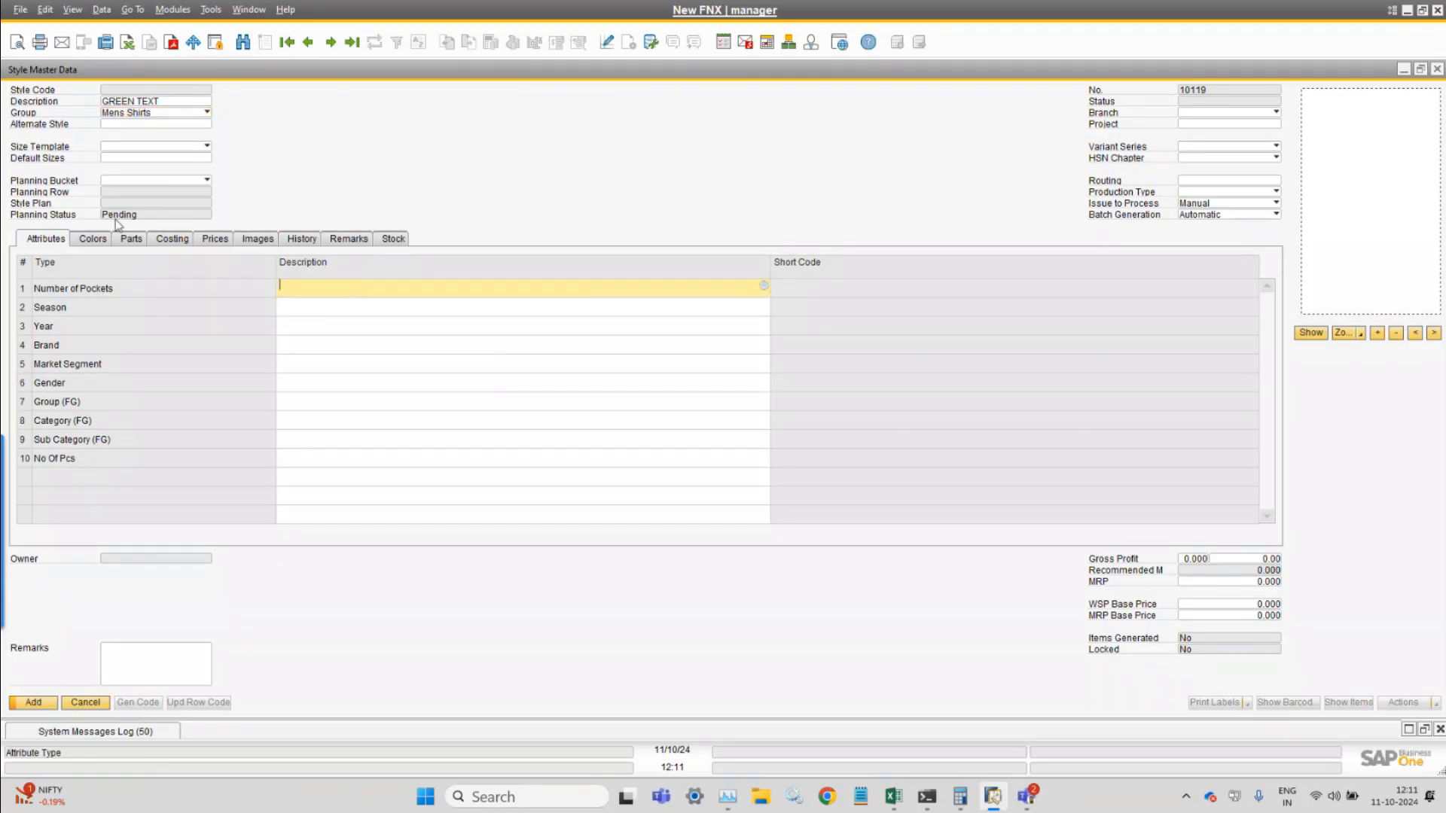
Switch the style's group to Footwear to compare its attribute types, and set it back to Outerwear, accepting the clearing of attributes.
{"action": "left_click", "coordinate": [158, 112]}
{"action": "left_click", "coordinate": [150, 141]}
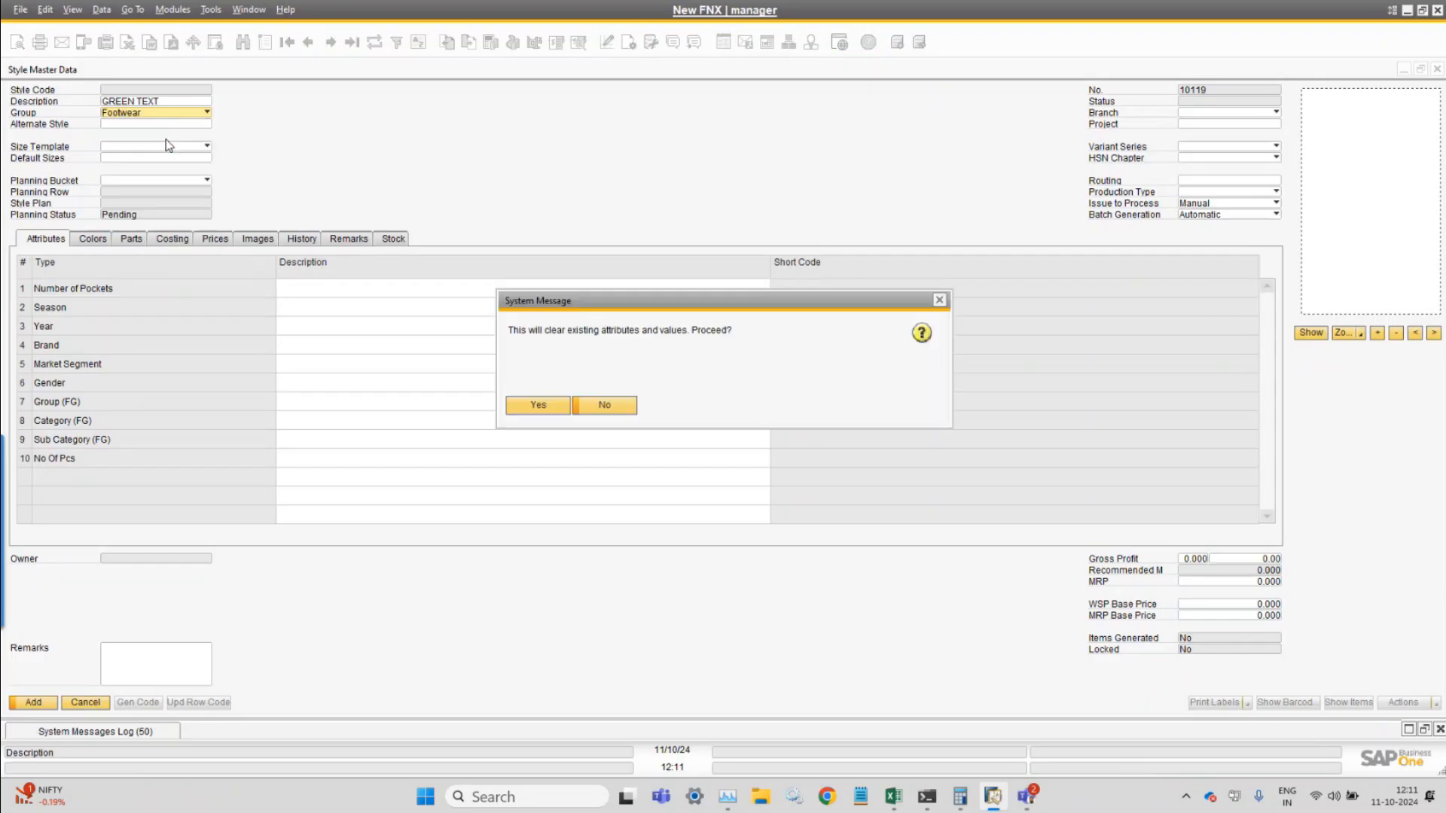
{"action": "left_click", "coordinate": [541, 401]}
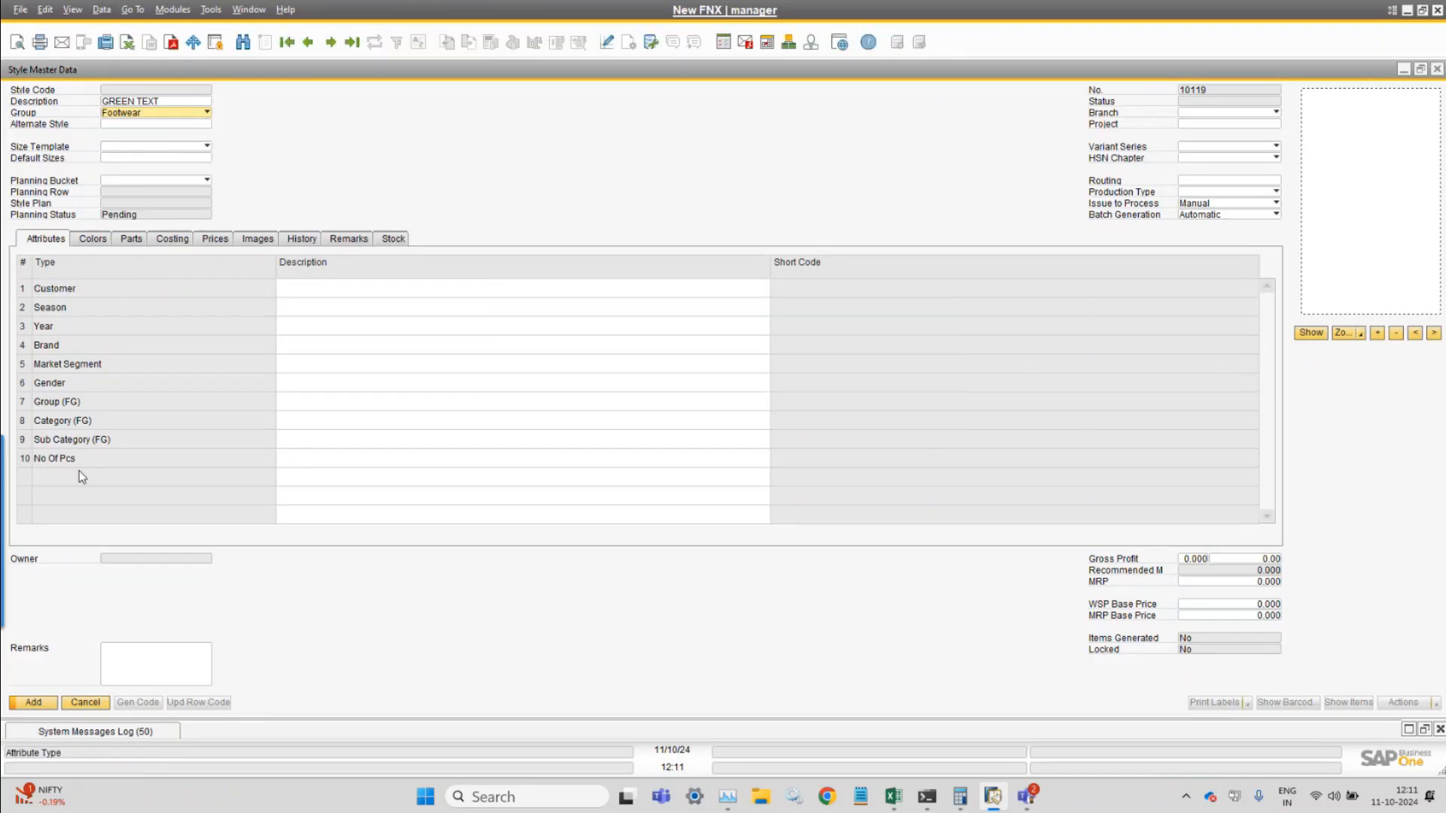
{"action": "left_click", "coordinate": [170, 115]}
{"action": "left_click", "coordinate": [172, 127]}
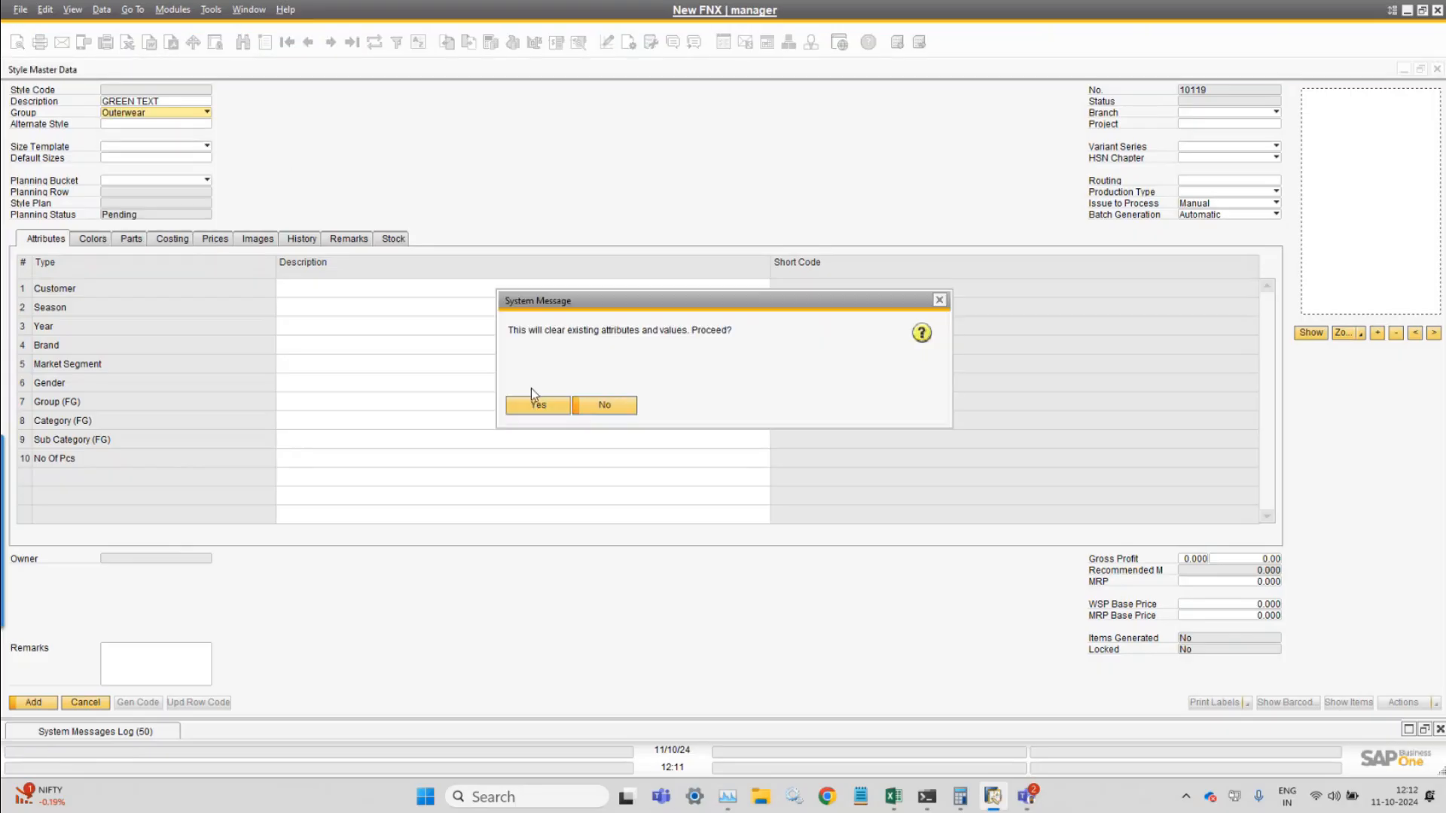
{"action": "left_click", "coordinate": [546, 407]}
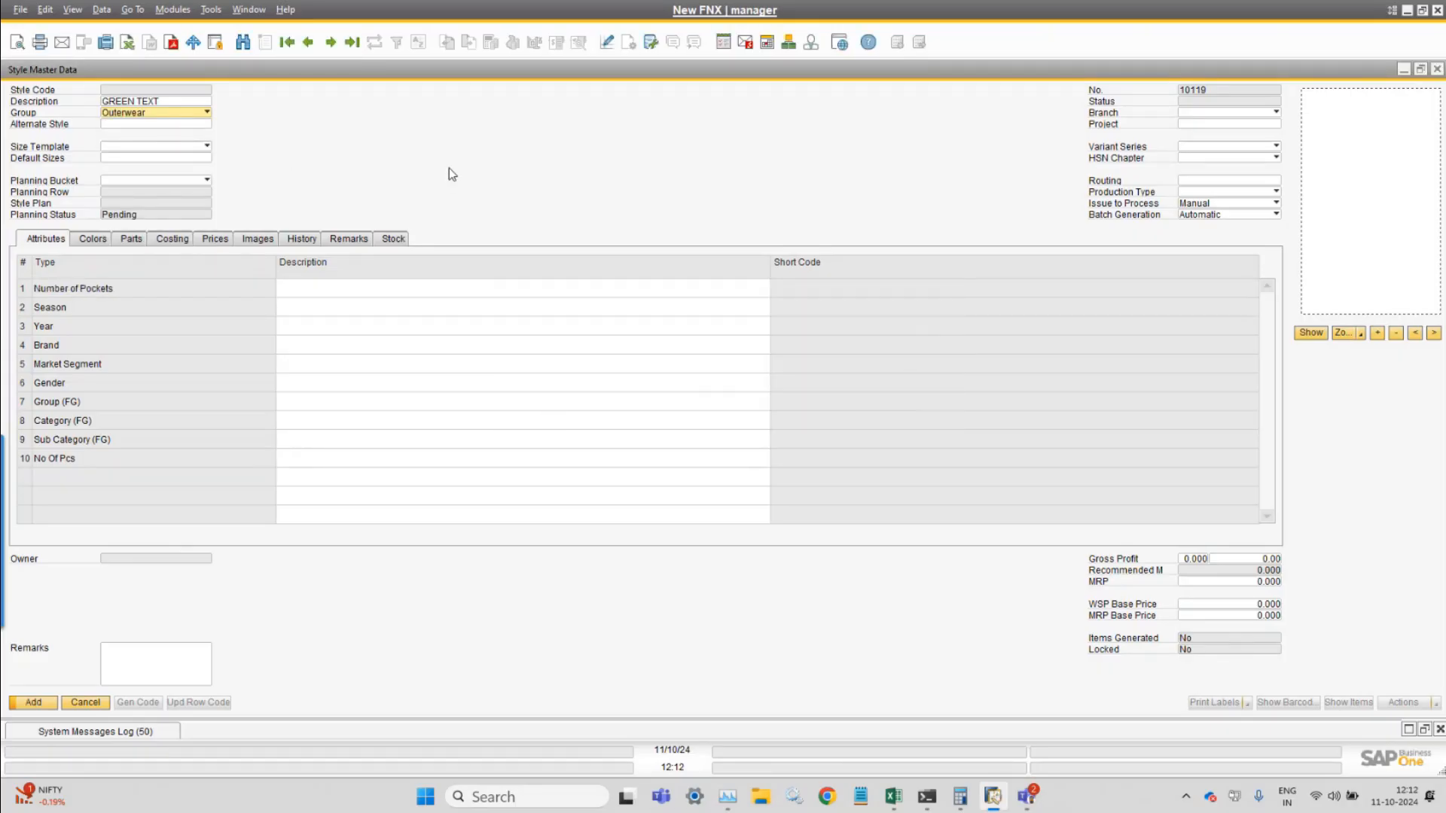
Look up the available values for the style's Number of Pockets attribute and fit the list's column widths.
{"action": "left_click", "coordinate": [341, 286]}
{"action": "key", "text": "Tab"}
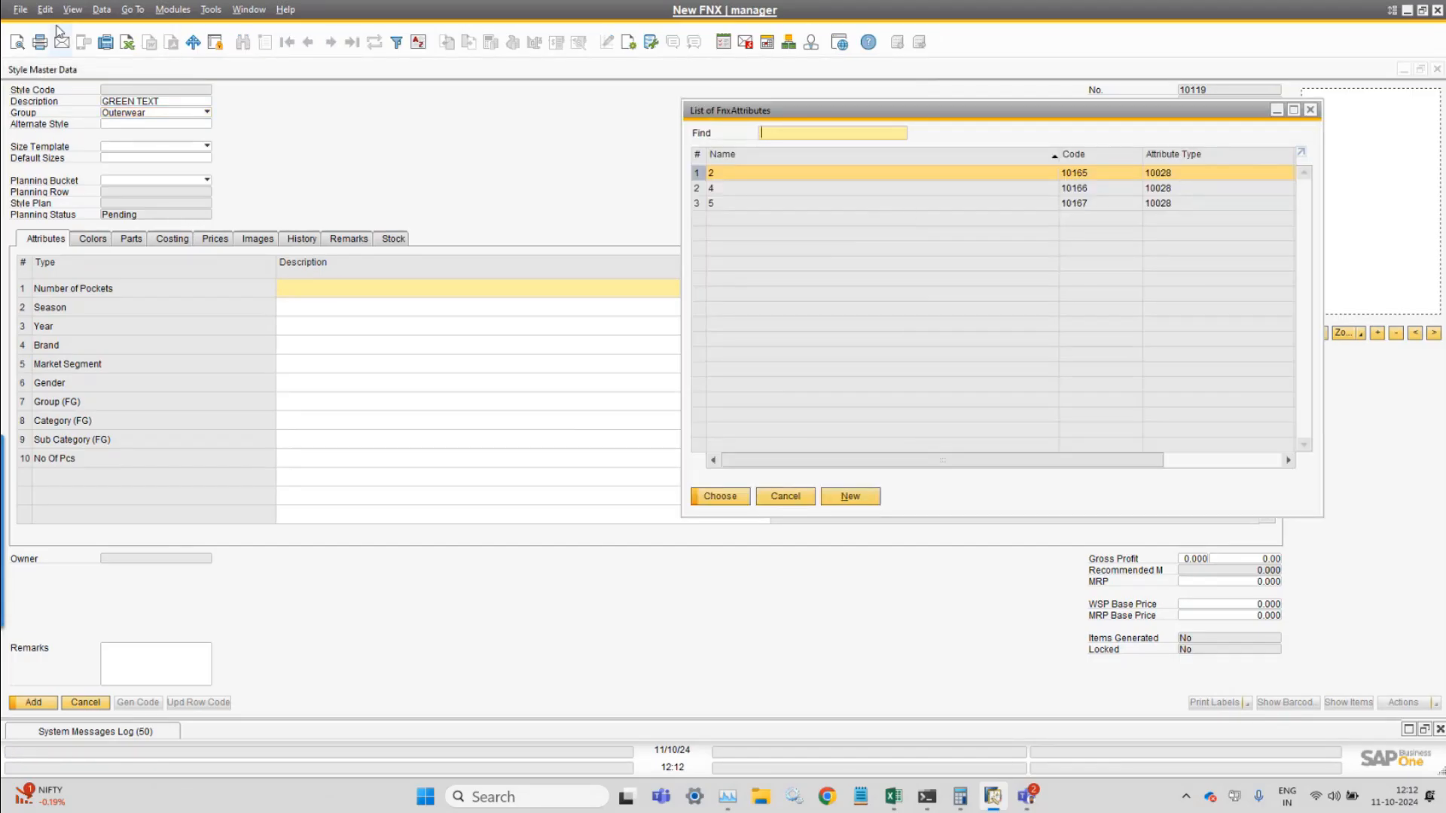
{"action": "left_click", "coordinate": [72, 9]}
{"action": "left_click", "coordinate": [127, 140]}
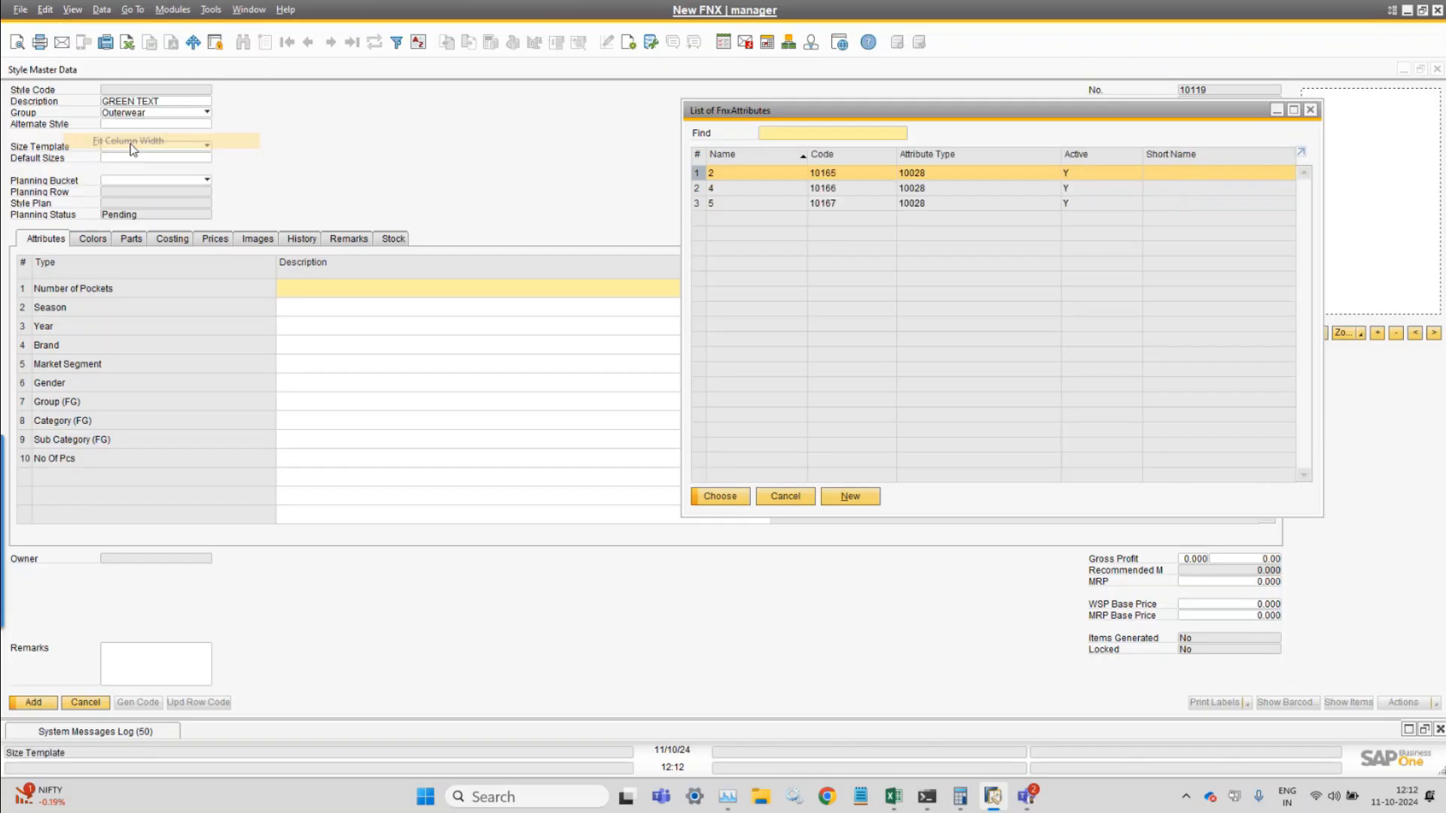
Open the FashionNx general attribute values for Number of Pockets and arrange the window for comparison with the style's value list.
{"action": "left_click", "coordinate": [164, 10]}
{"action": "mouse_move", "coordinate": [203, 48]}
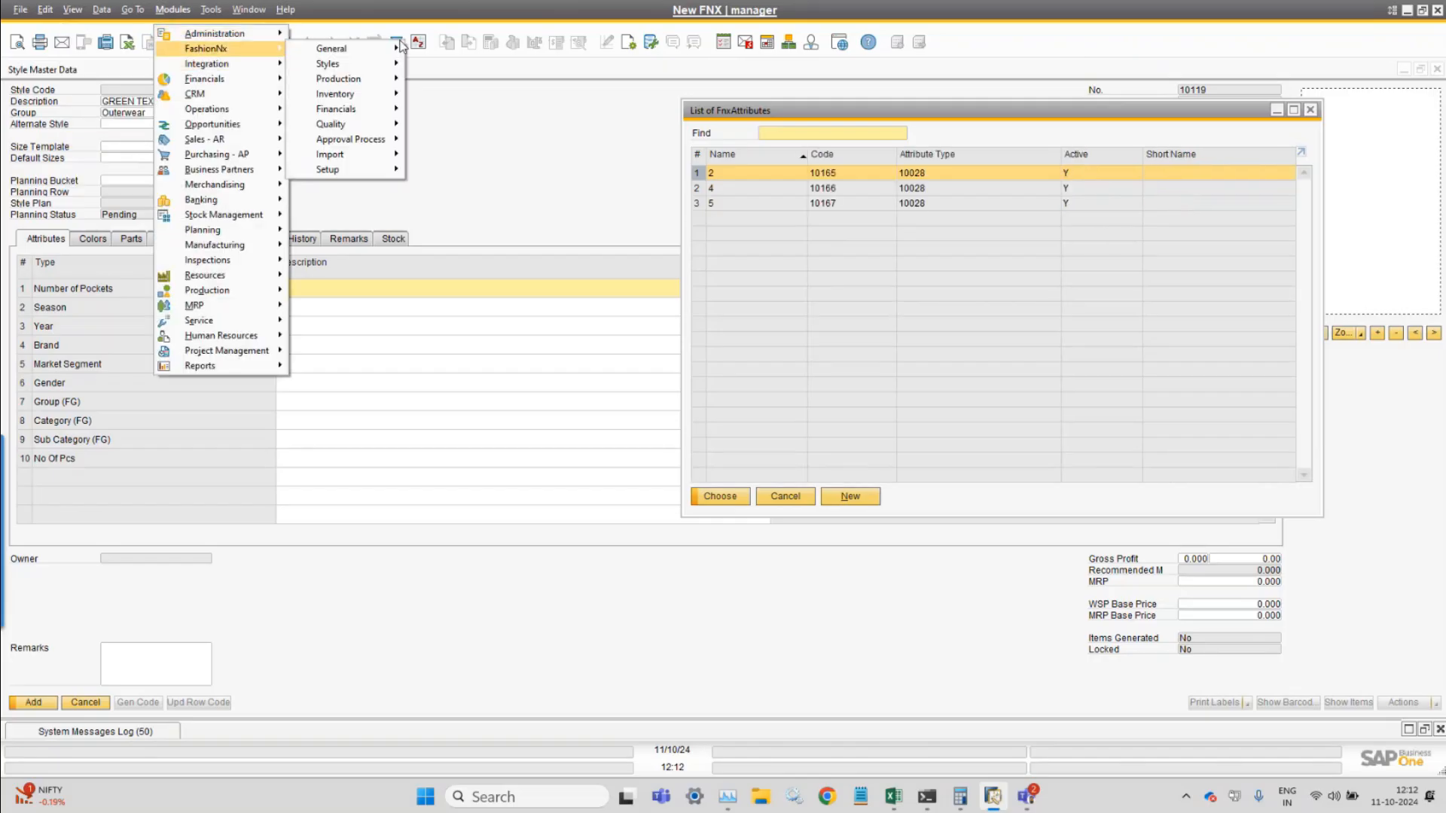
{"action": "mouse_move", "coordinate": [352, 58]}
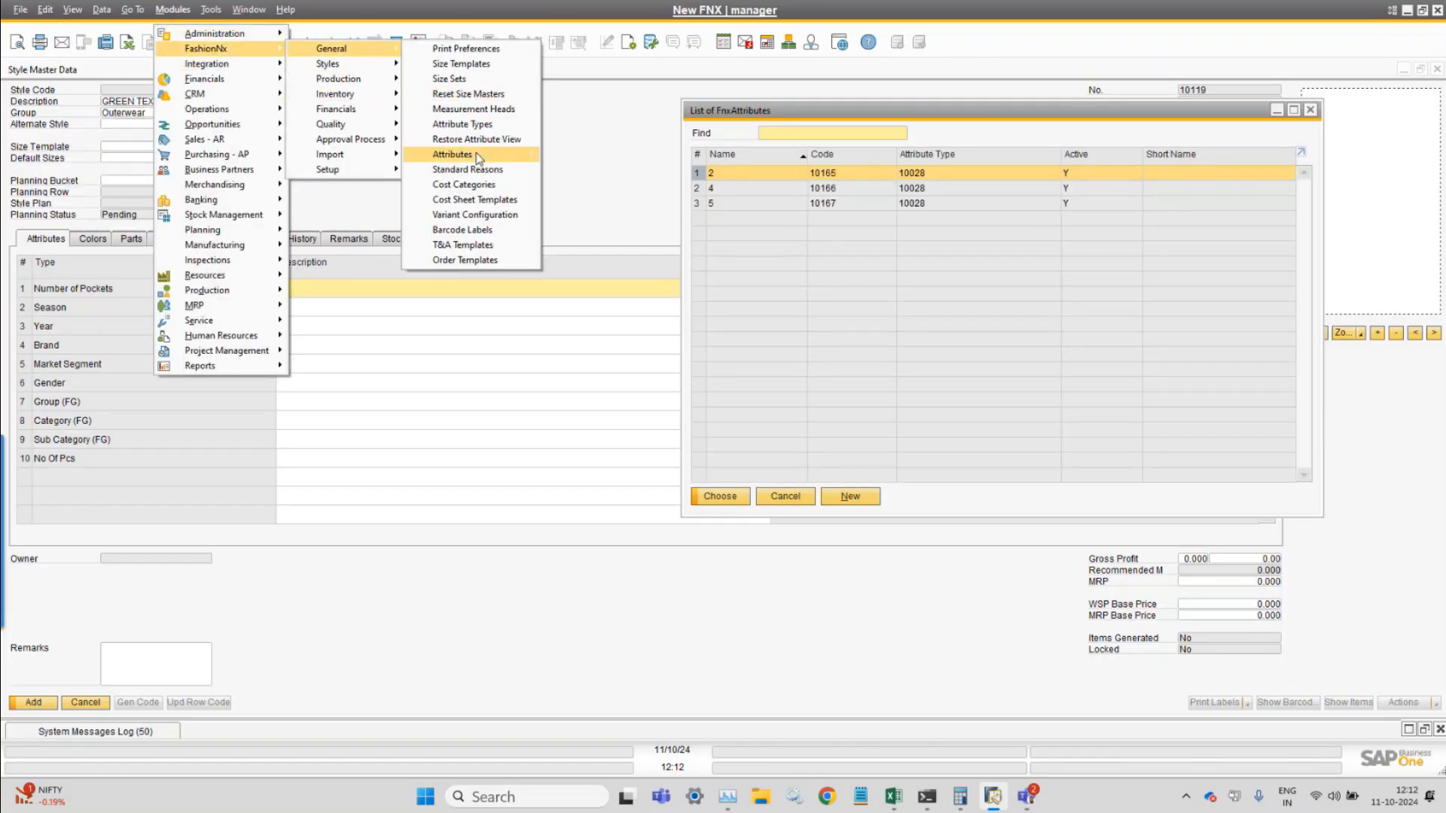
{"action": "mouse_move", "coordinate": [489, 155]}
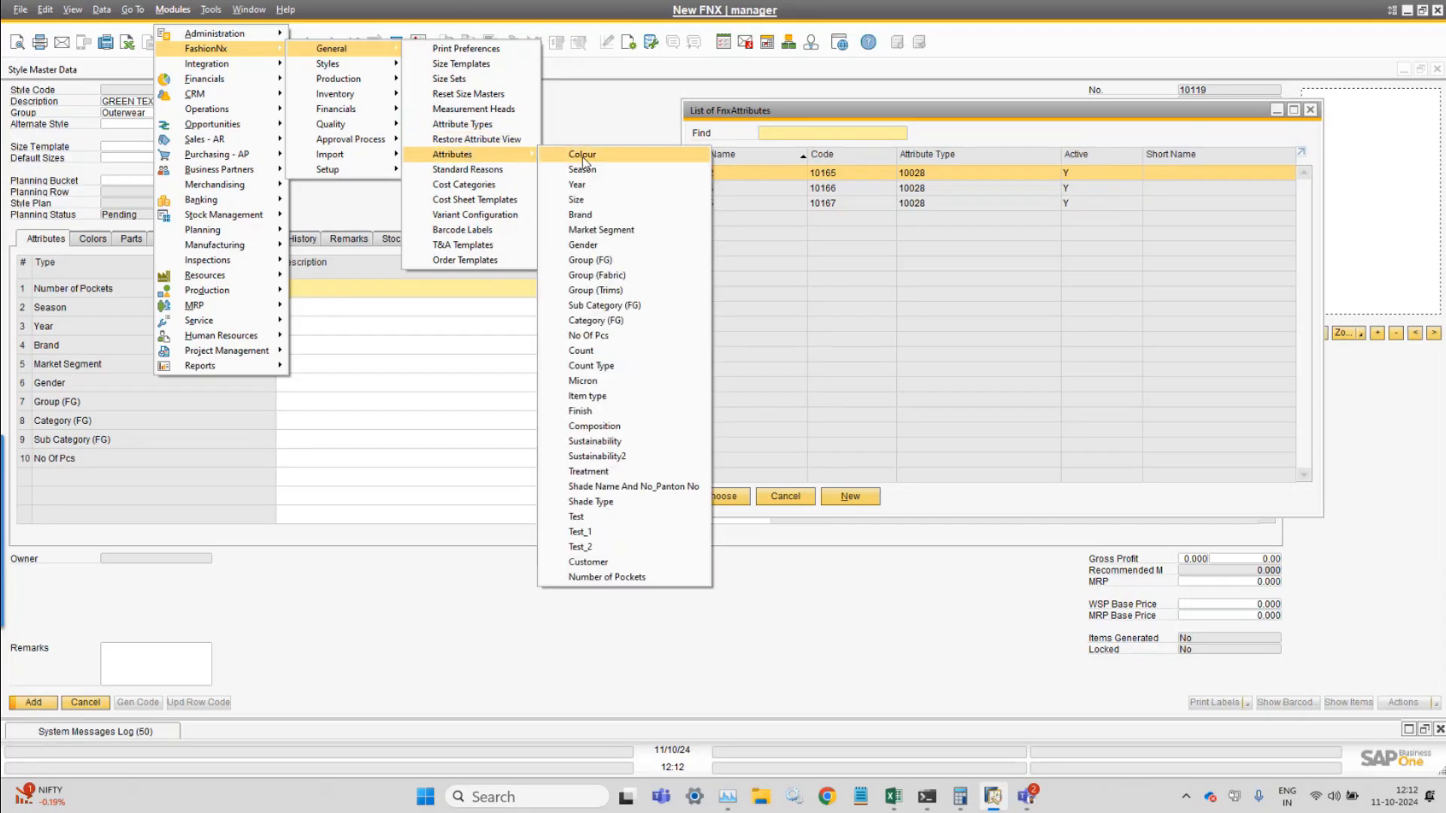
{"action": "left_click", "coordinate": [646, 577]}
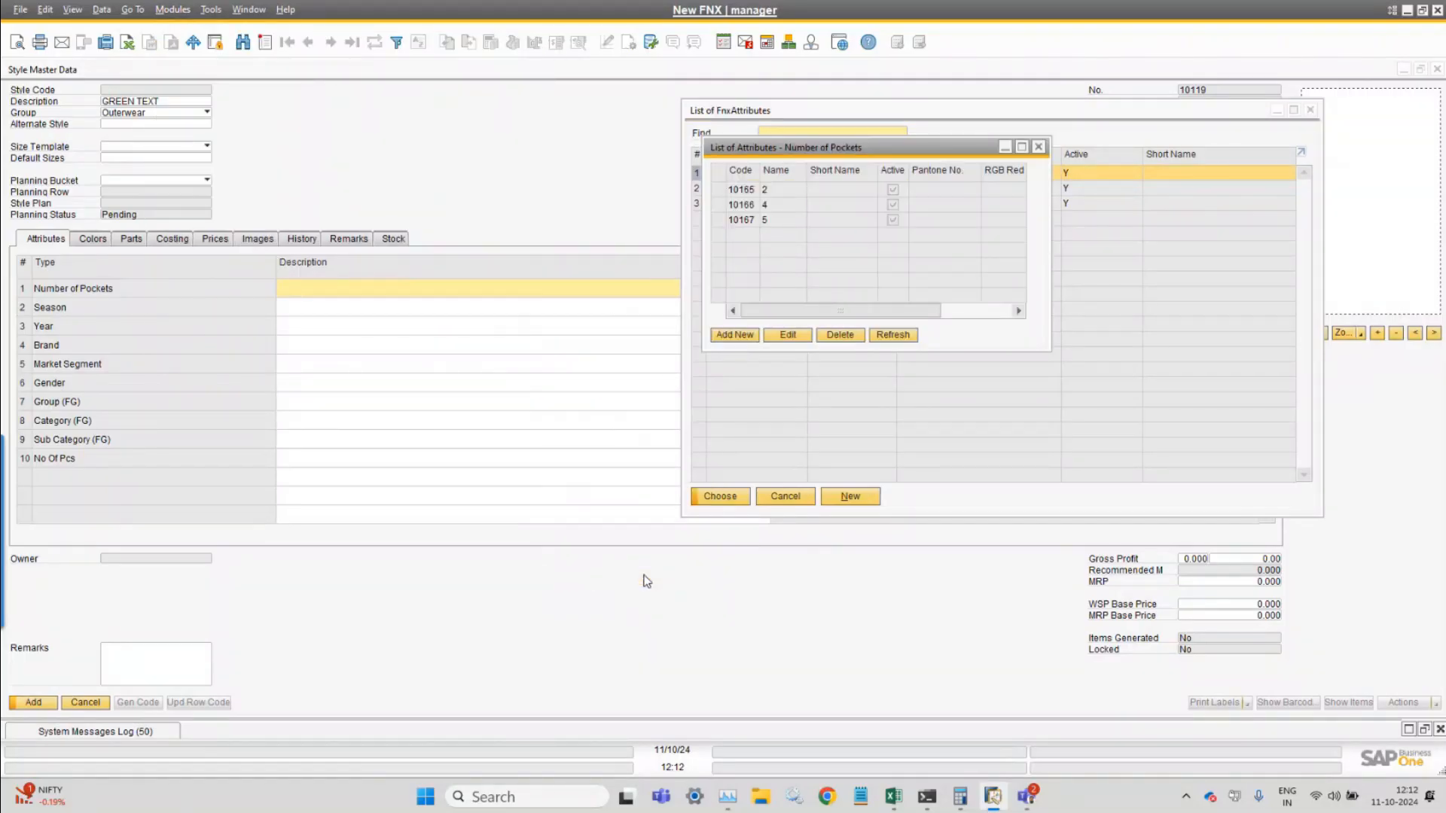
{"action": "left_click_drag", "start_coordinate": [807, 158], "coordinate": [1079, 241]}
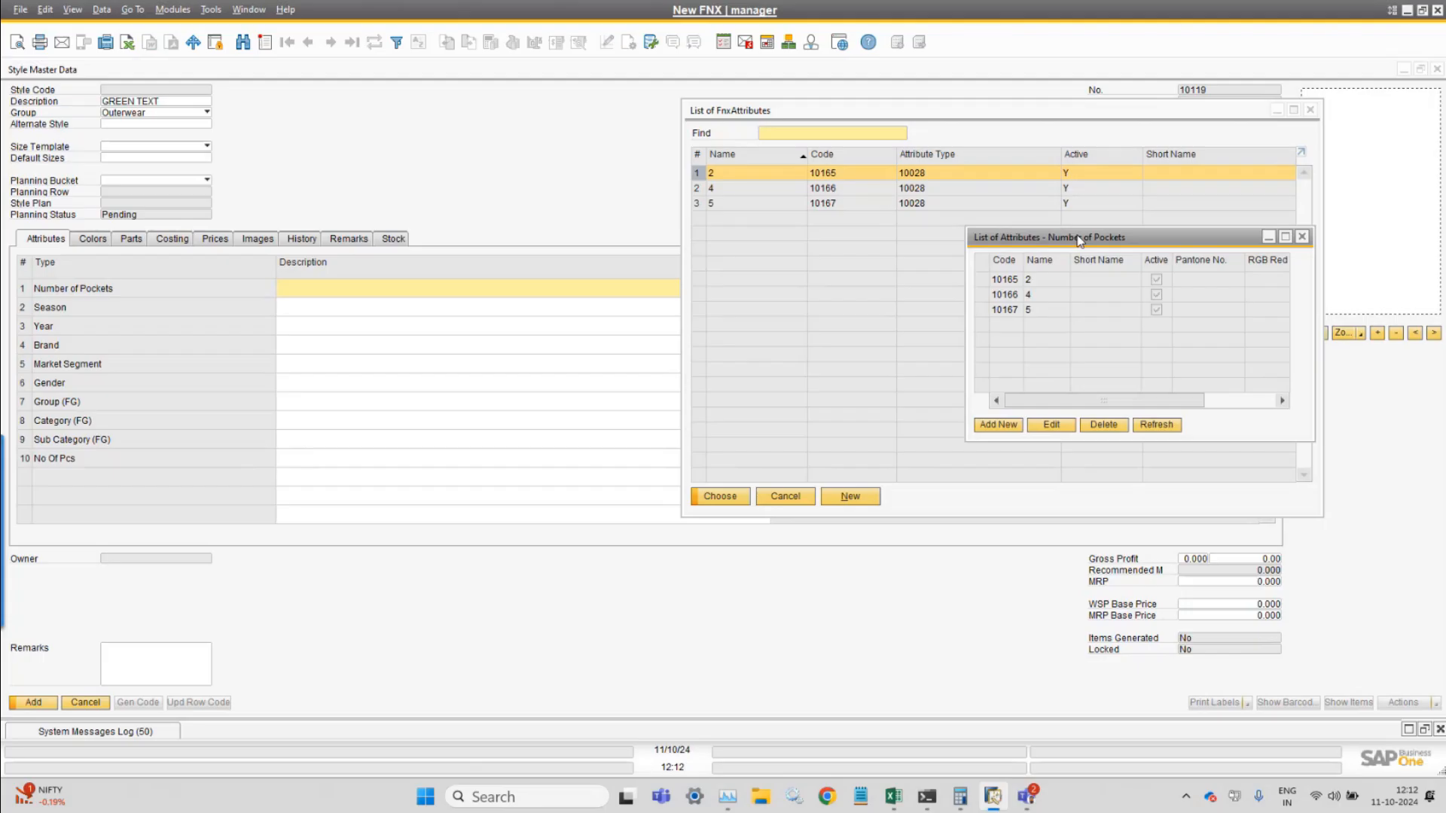
{"action": "left_click_drag", "start_coordinate": [1080, 241], "coordinate": [854, 219]}
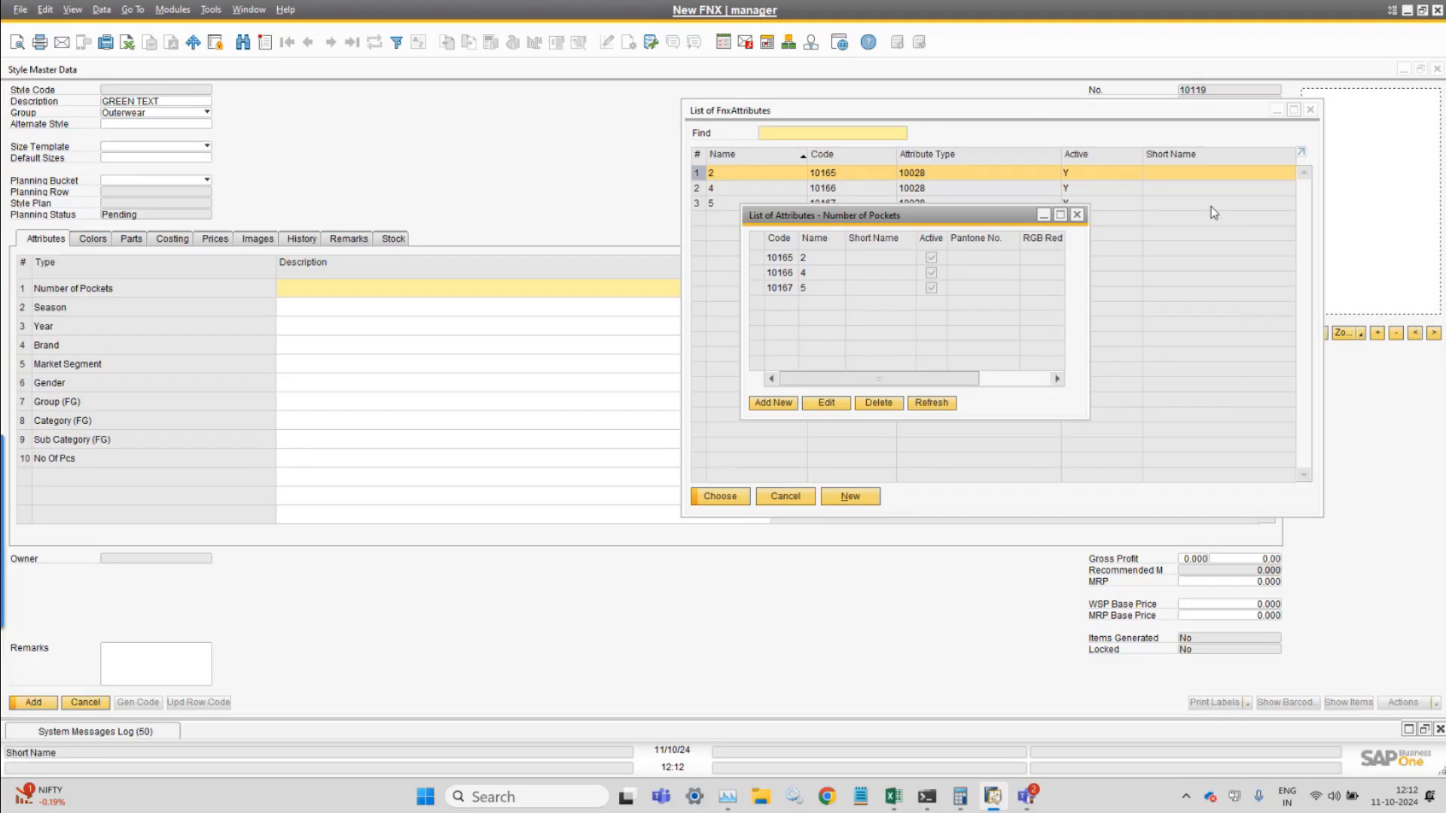
Open a blank record for a new Number of Pockets value, examine its Active option, and discard the record.
{"action": "left_click", "coordinate": [775, 404]}
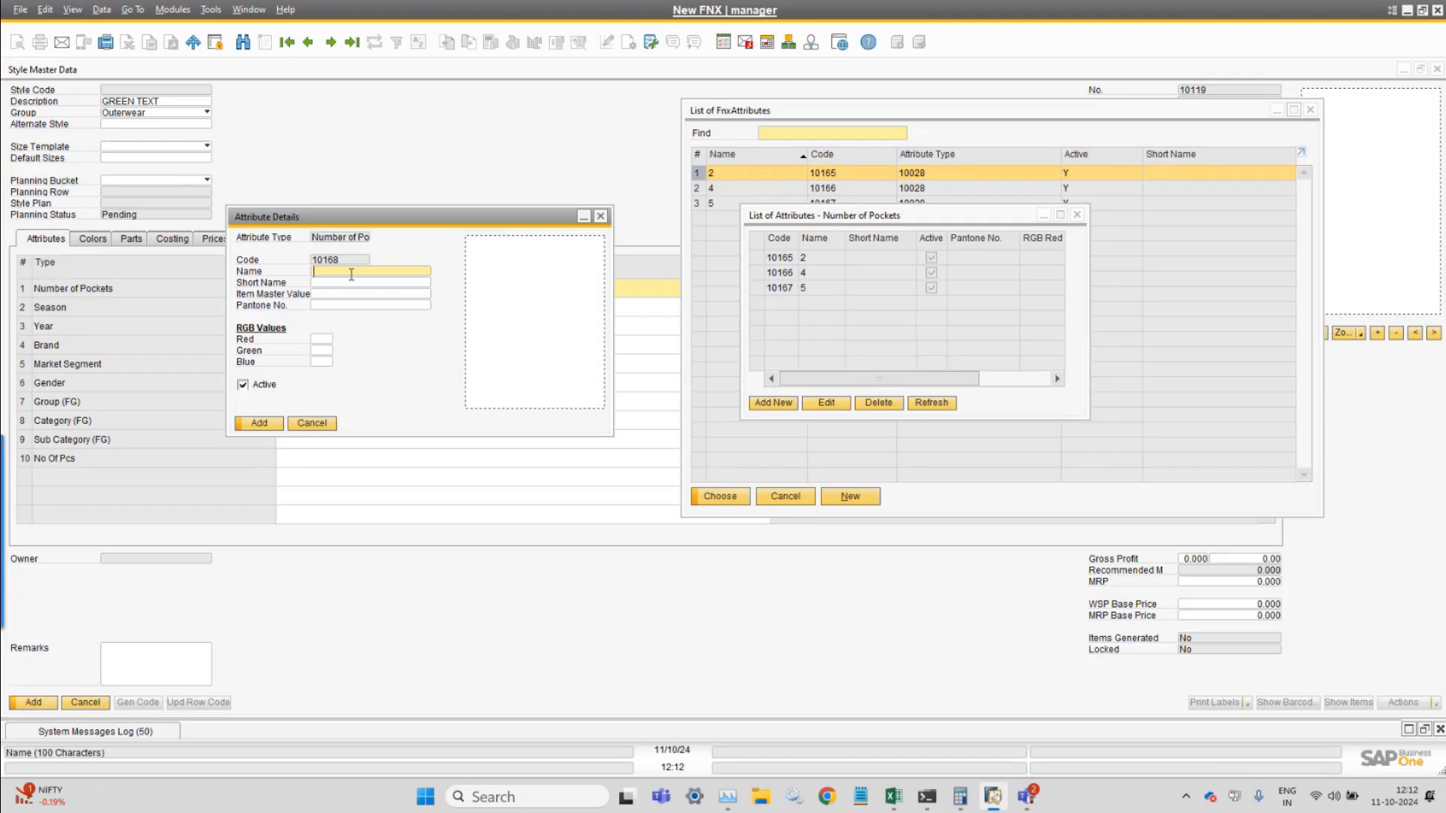
{"action": "left_click", "coordinate": [309, 423]}
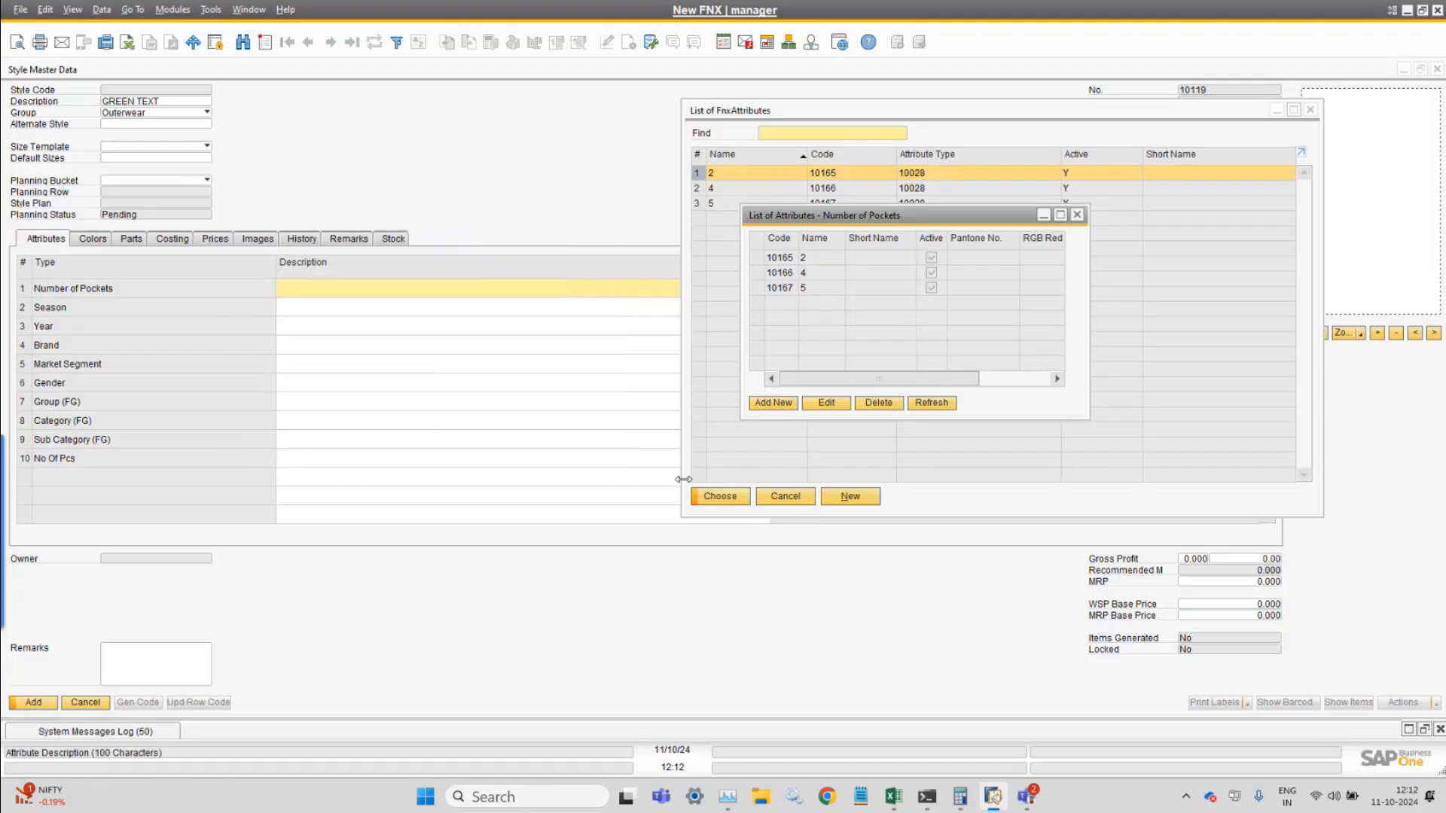
{"action": "left_click", "coordinate": [775, 403]}
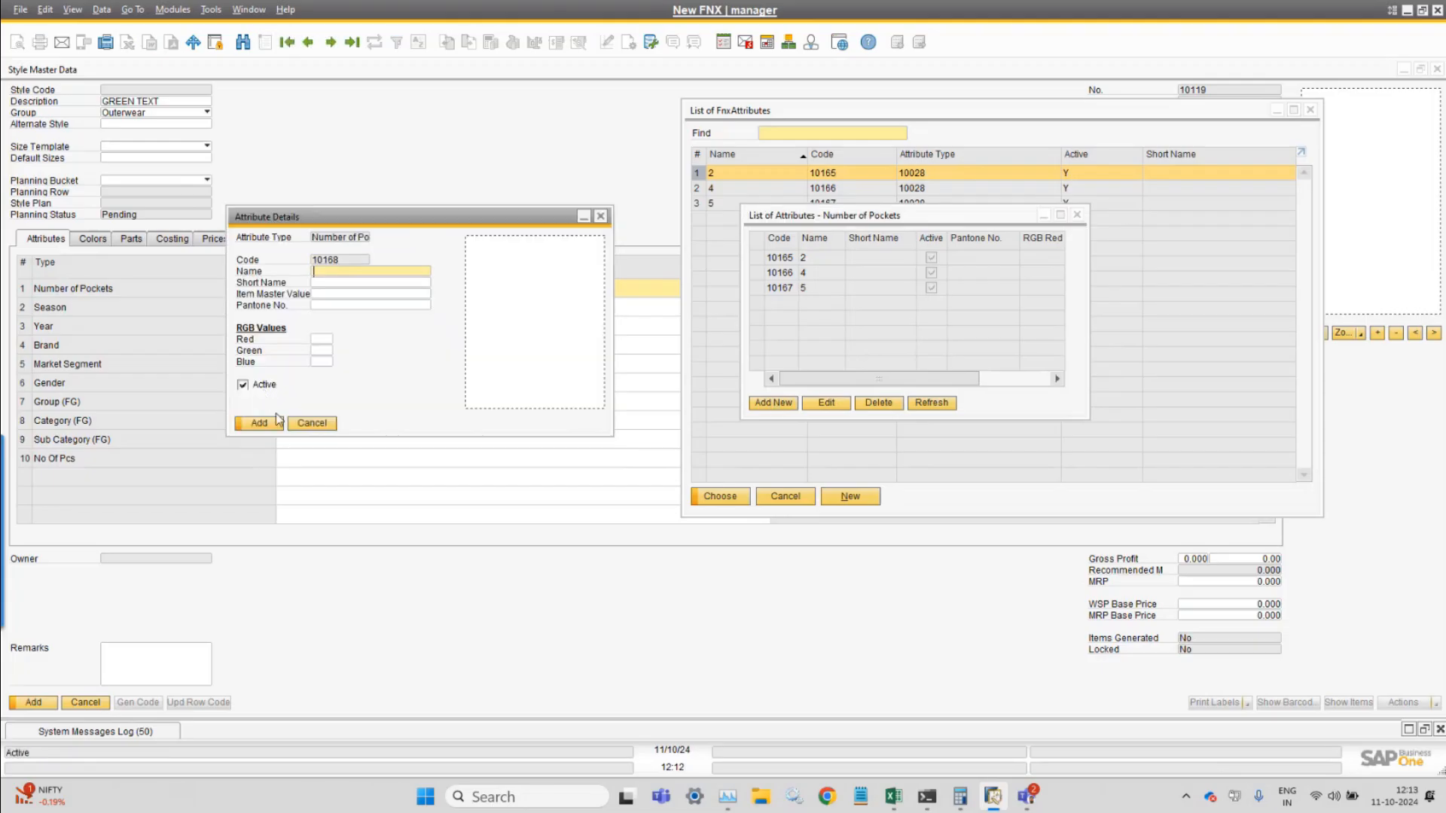
{"action": "left_click", "coordinate": [260, 385]}
{"action": "left_click", "coordinate": [941, 404]}
{"action": "left_click", "coordinate": [653, 429]}
Open Number of Pockets value 2 for editing, try changing its Active option, and close both attribute value lists.
{"action": "left_click", "coordinate": [750, 260]}
{"action": "left_click", "coordinate": [826, 403]}
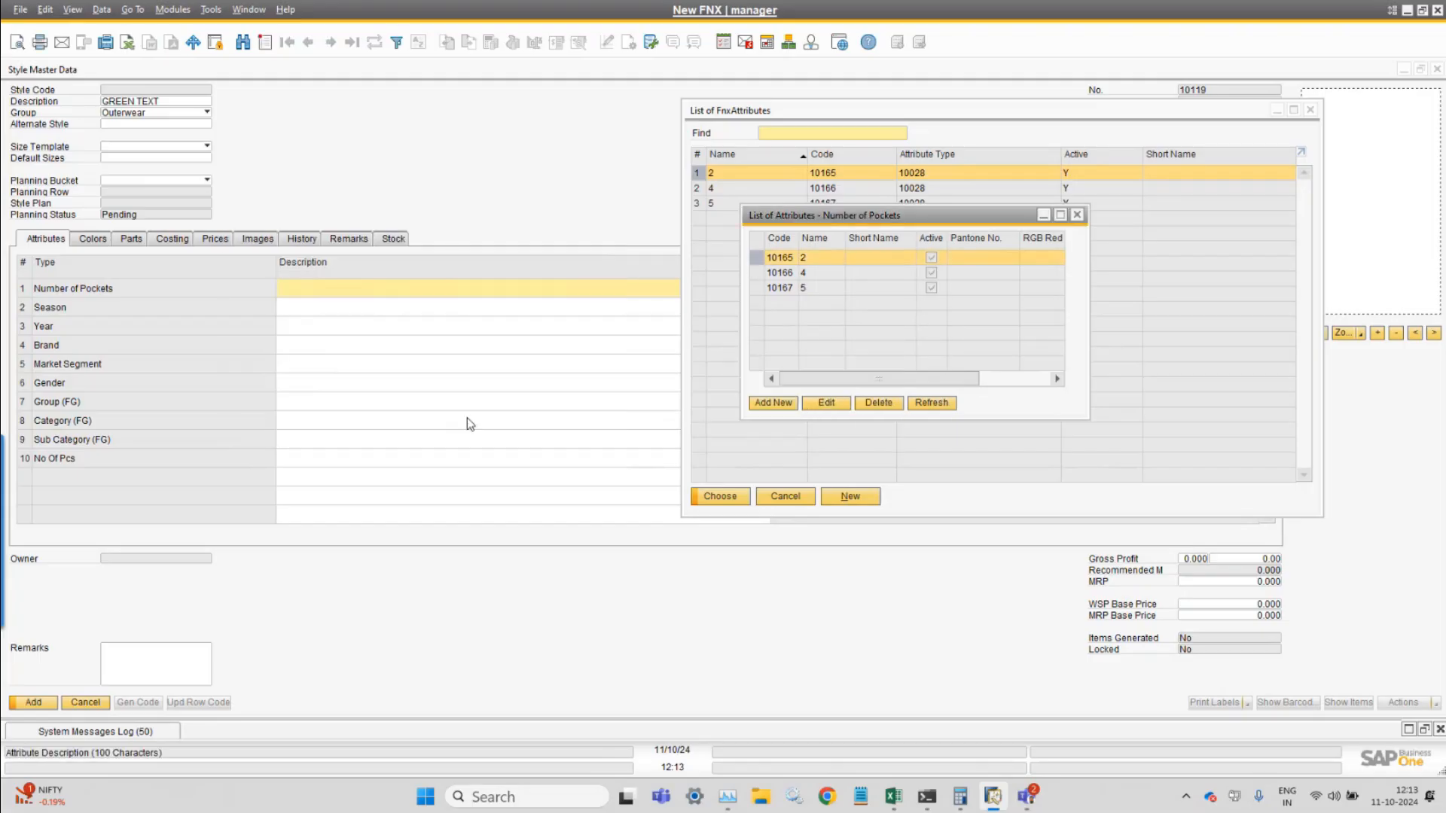
{"action": "left_click", "coordinate": [243, 385]}
{"action": "left_click", "coordinate": [259, 422]}
{"action": "key", "text": "Escape"}
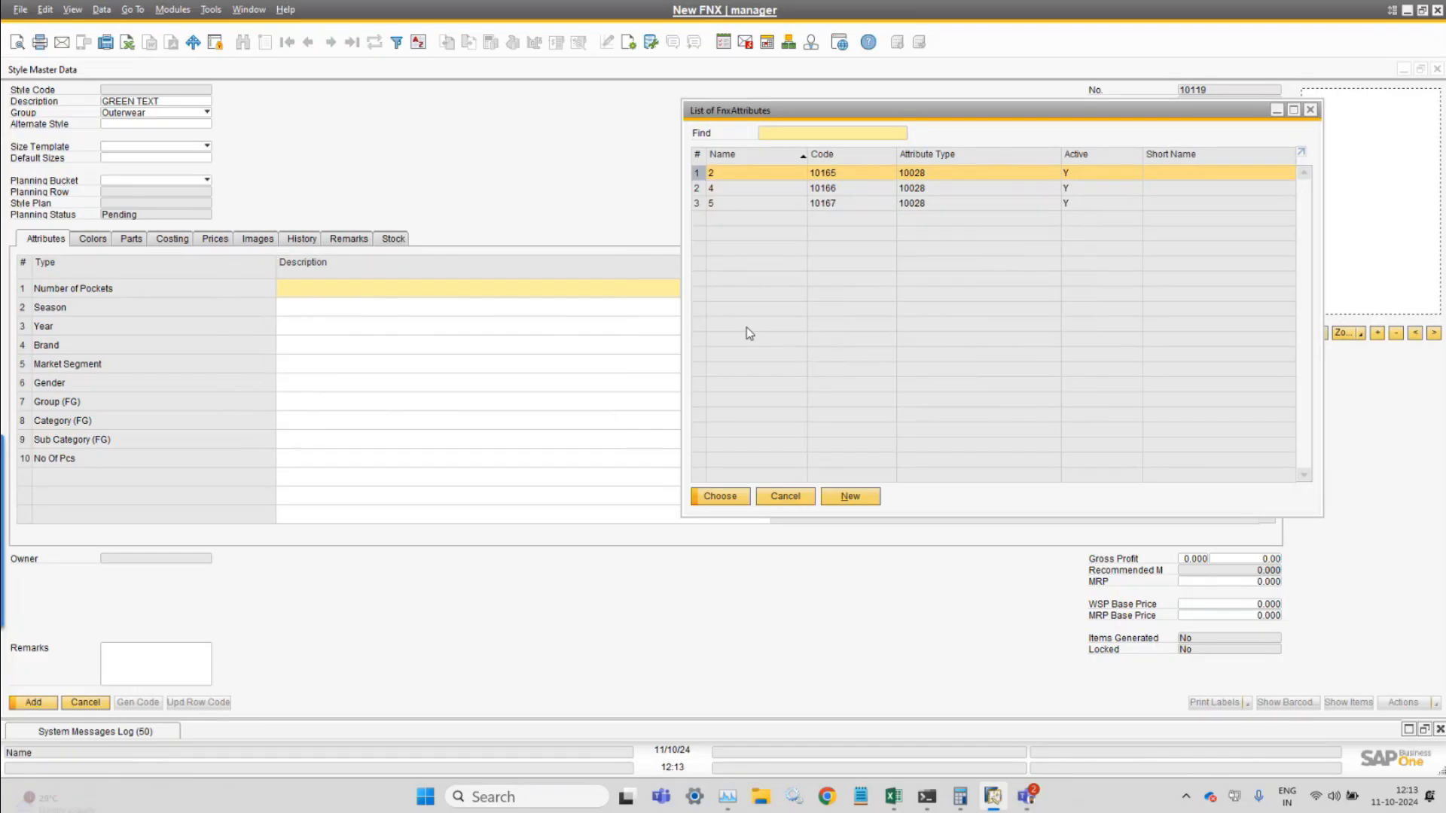
{"action": "key", "text": "Escape"}
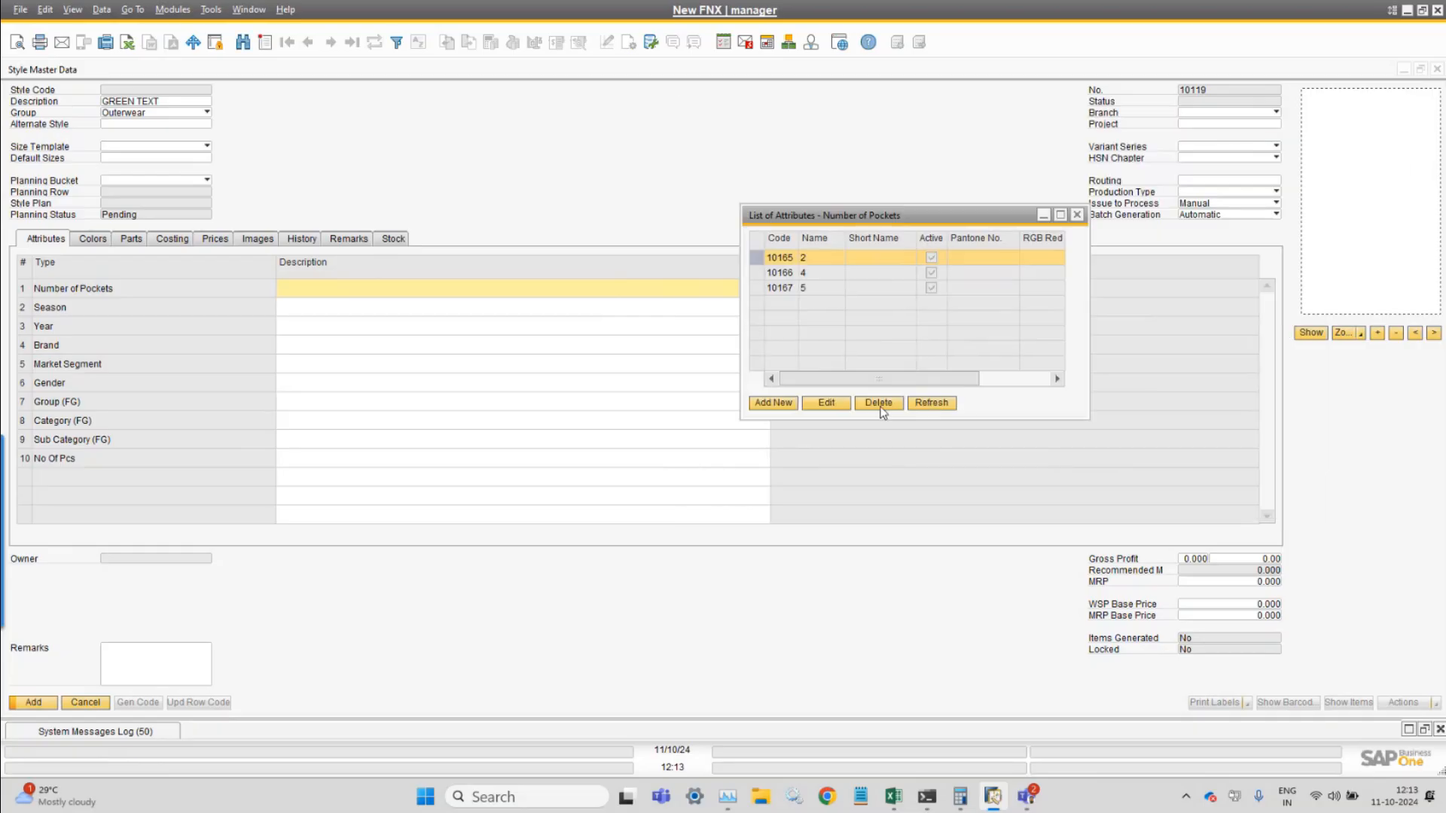
{"action": "left_click", "coordinate": [1076, 214]}
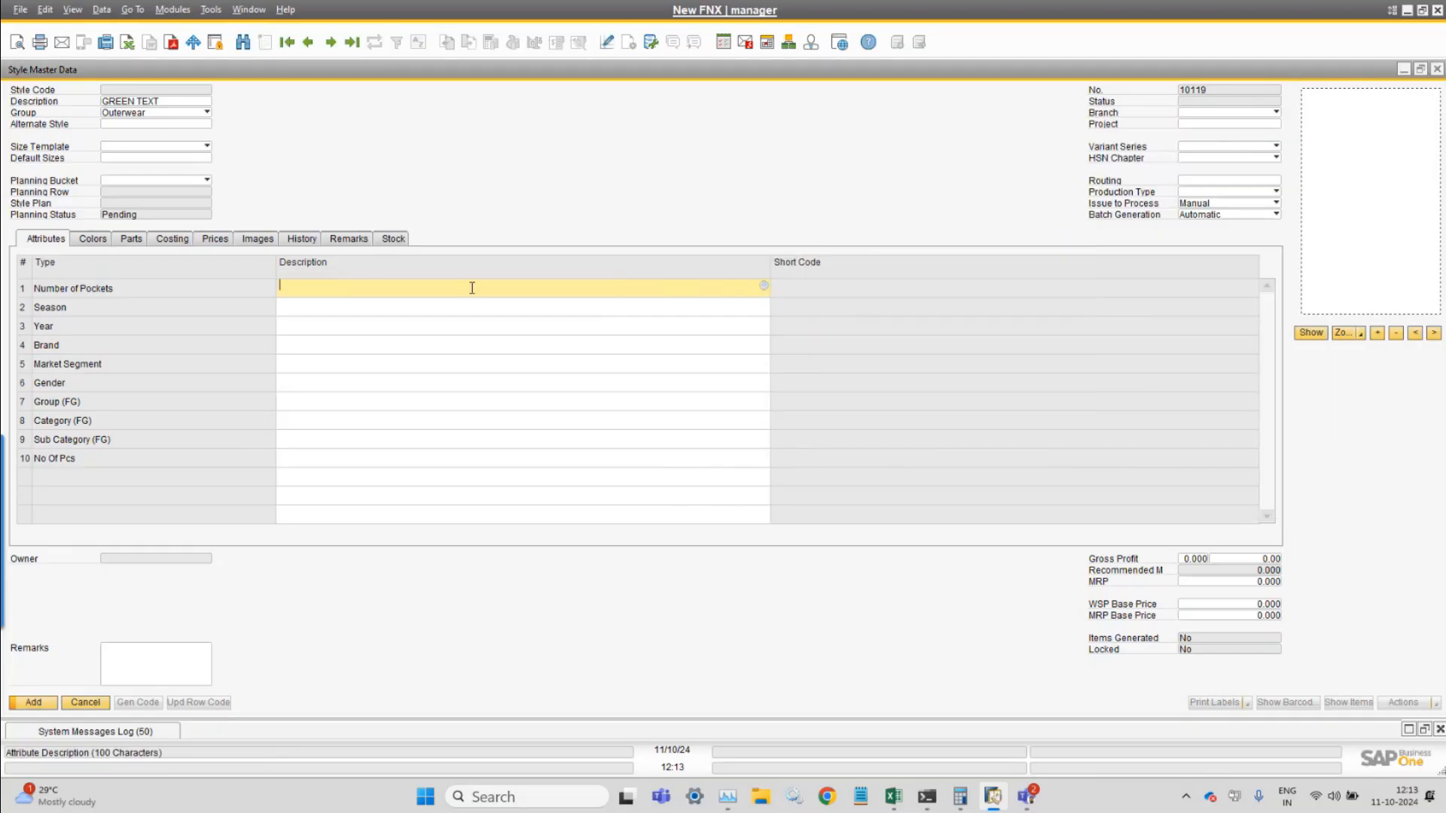
Review the style's Number of Pockets value list again and reselect Outerwear as the style's group, accepting the clearing of attributes.
{"action": "key", "text": "Tab"}
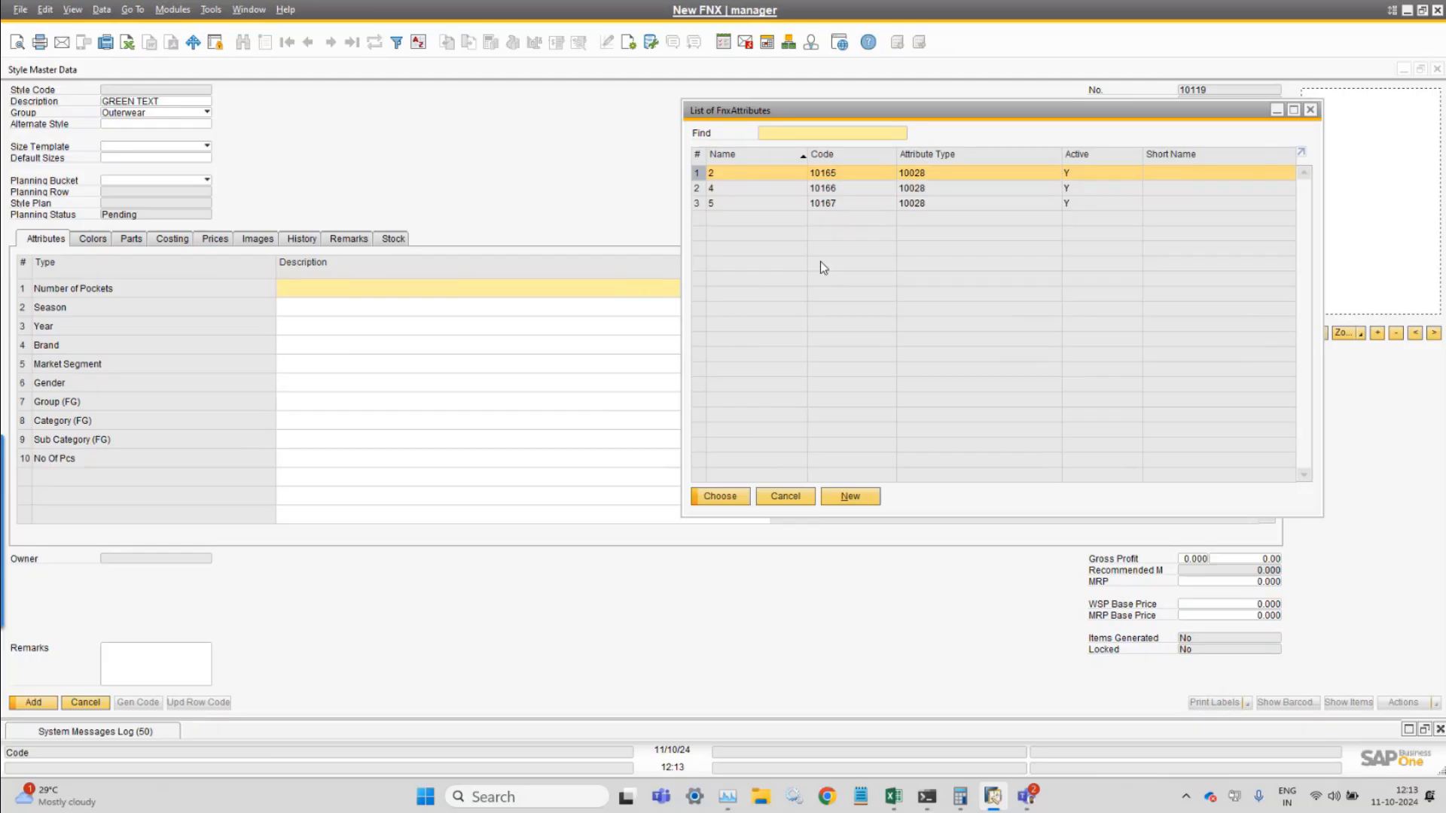
{"action": "key", "text": "Escape"}
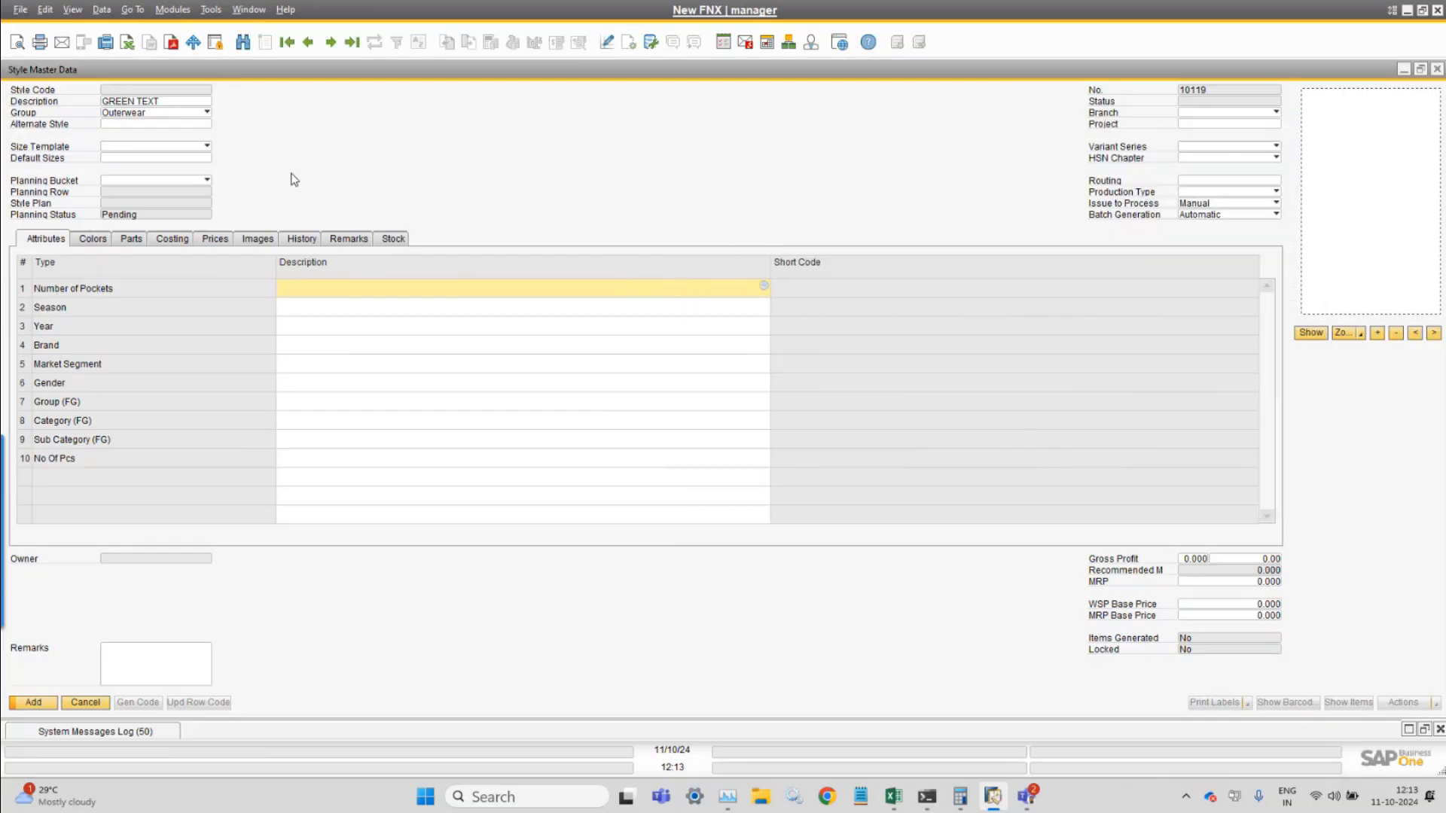
{"action": "left_click", "coordinate": [190, 118]}
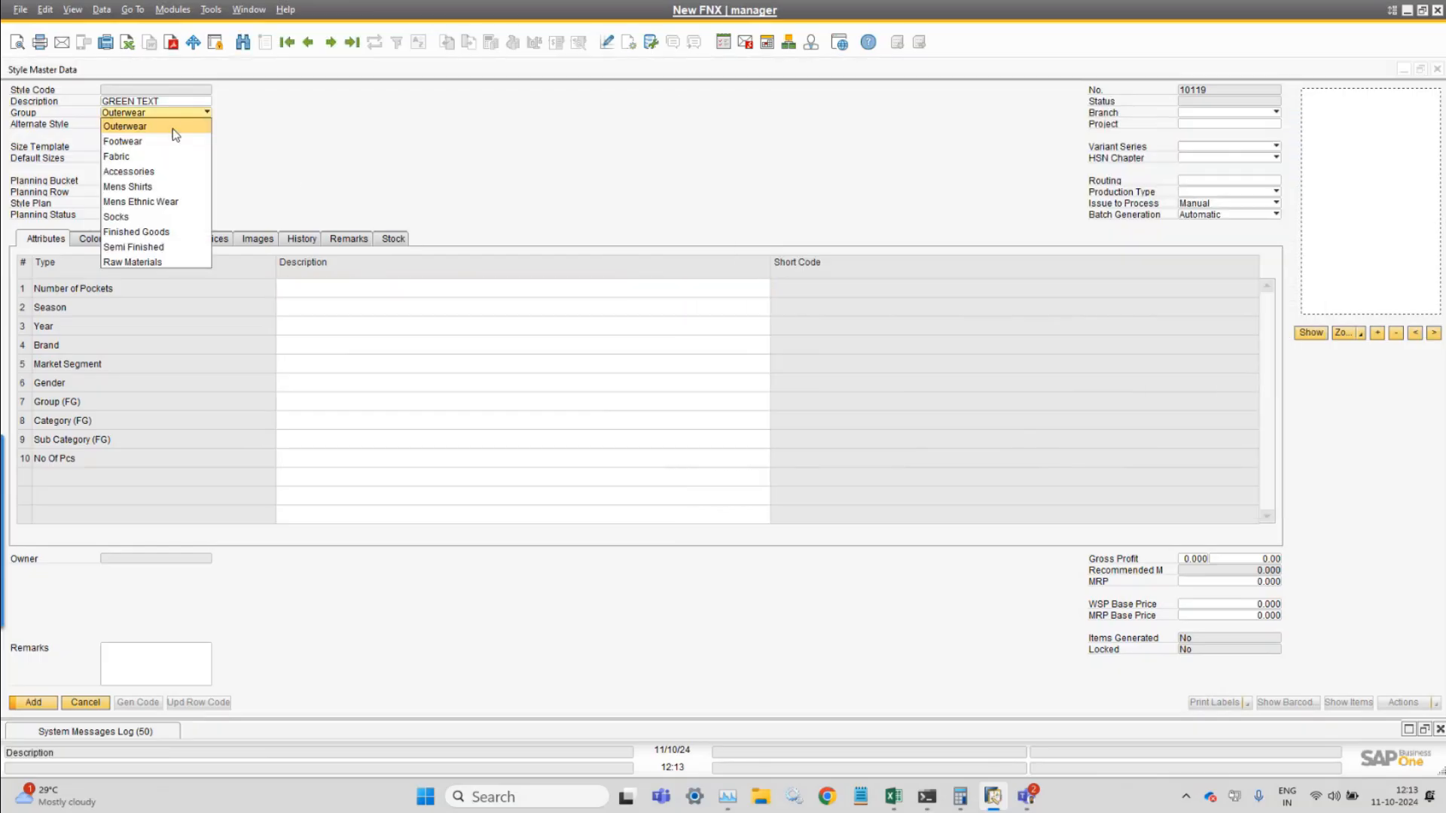
{"action": "left_click", "coordinate": [173, 126]}
{"action": "left_click", "coordinate": [535, 413]}
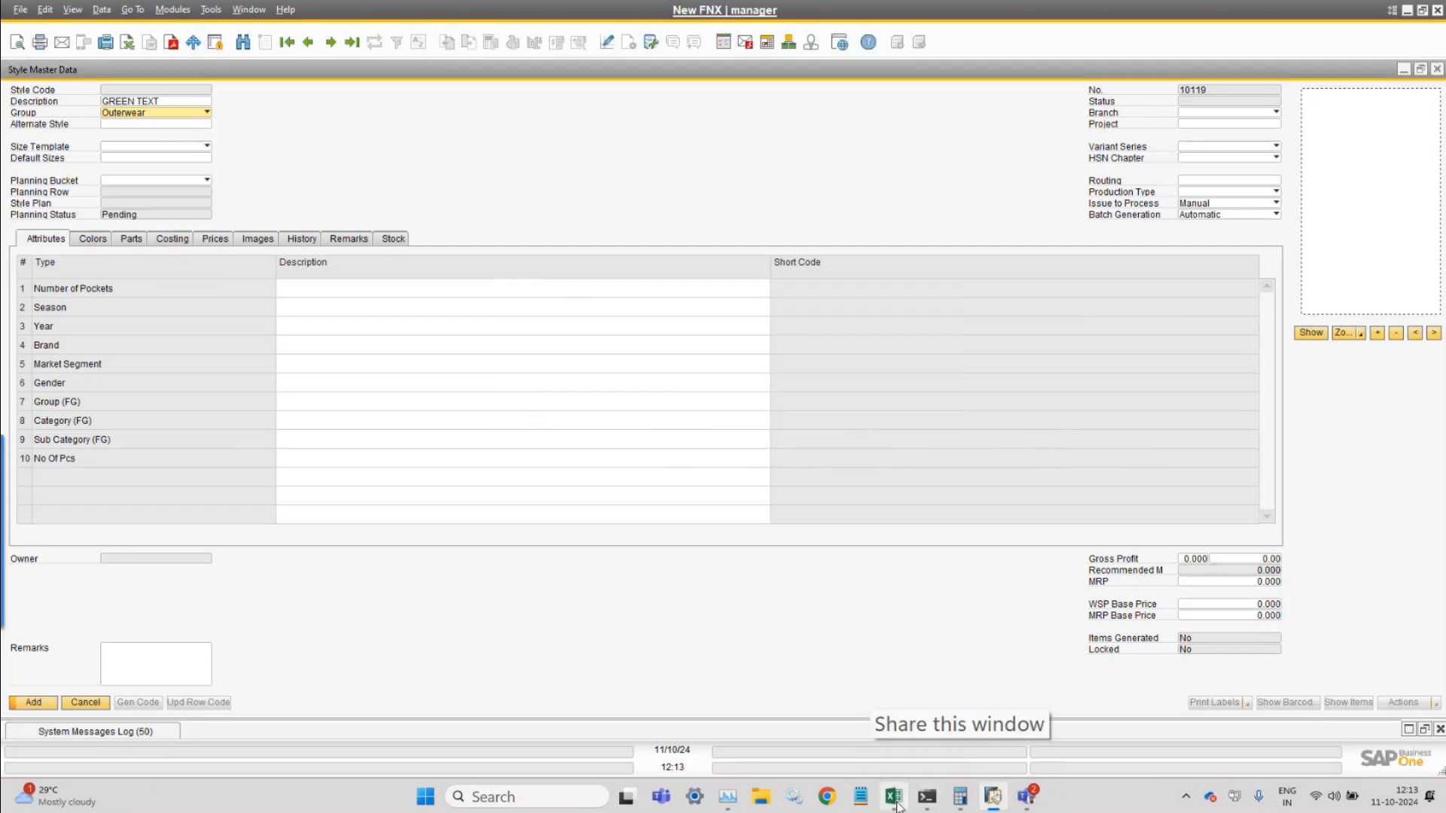
Switch to the Webinar topics workbook in Excel and compare the Mens Bottomwear and Womens Topwear attribute tables and product pictures.
{"action": "mouse_move", "coordinate": [893, 797]}
{"action": "left_click", "coordinate": [867, 714]}
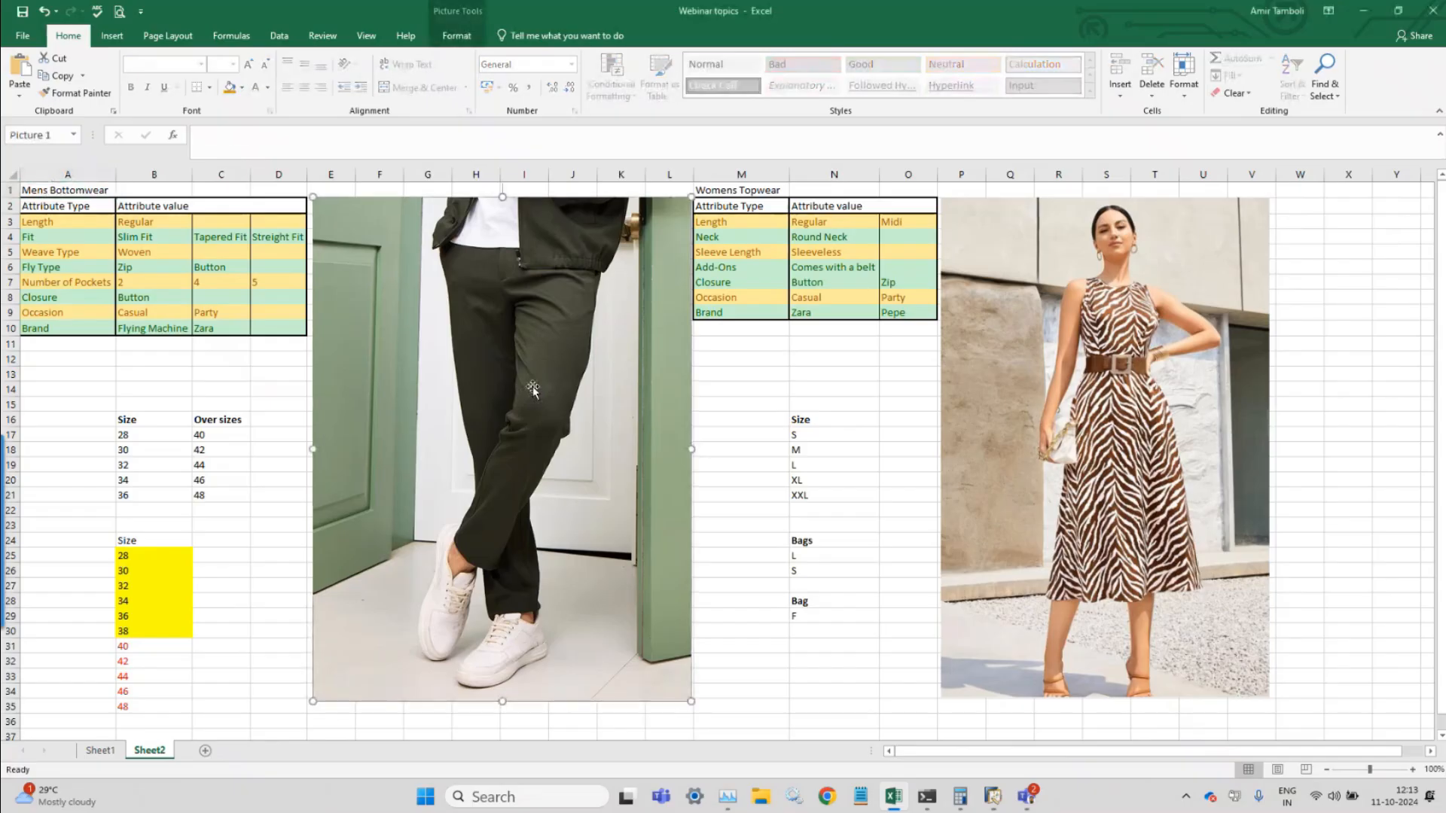
{"action": "left_click", "coordinate": [1197, 370]}
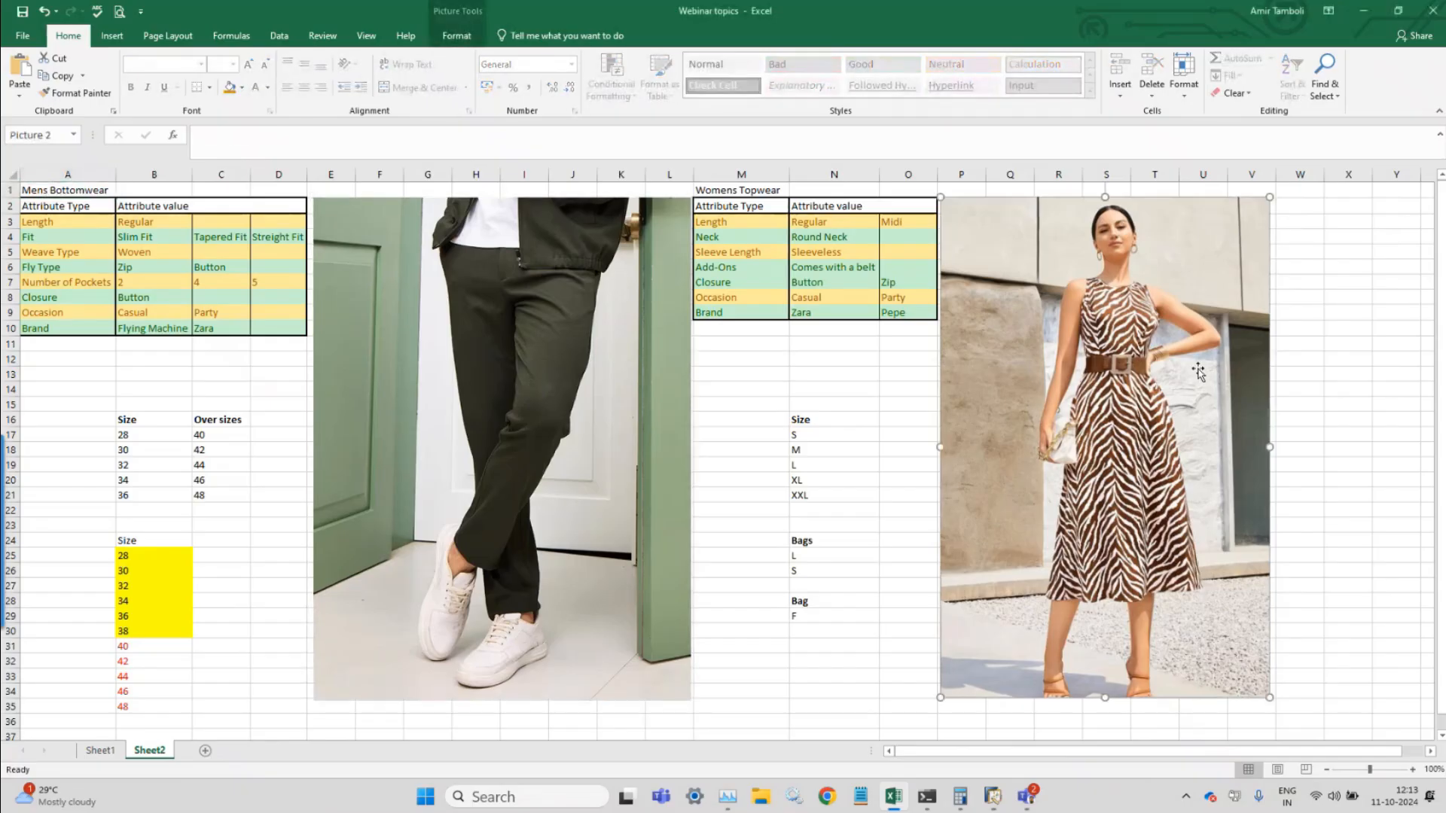
{"action": "left_click", "coordinate": [485, 397]}
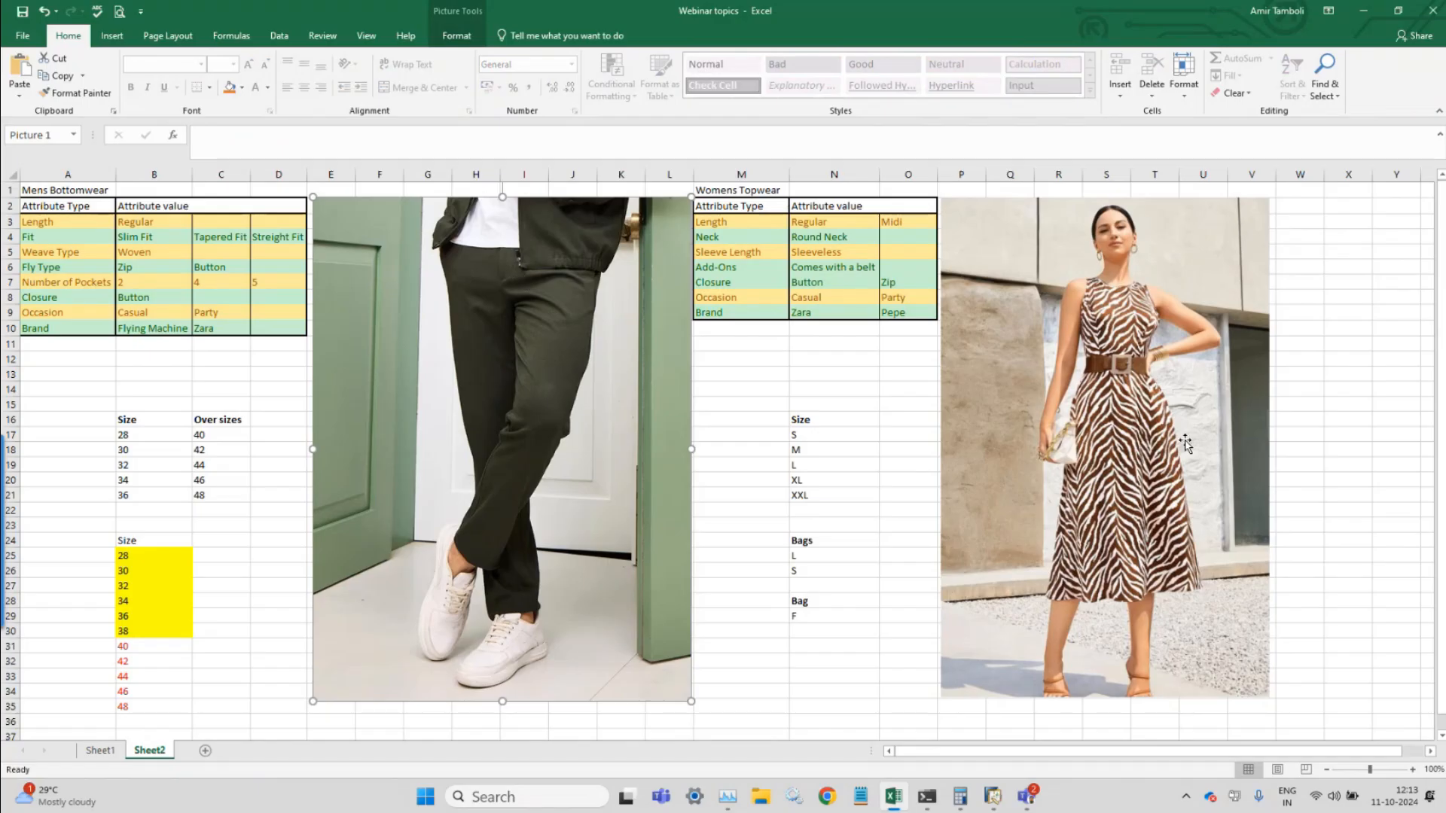
{"action": "left_click", "coordinate": [1093, 485]}
{"action": "left_click", "coordinate": [67, 222]}
{"action": "left_click", "coordinate": [475, 336]}
{"action": "left_click", "coordinate": [1140, 369]}
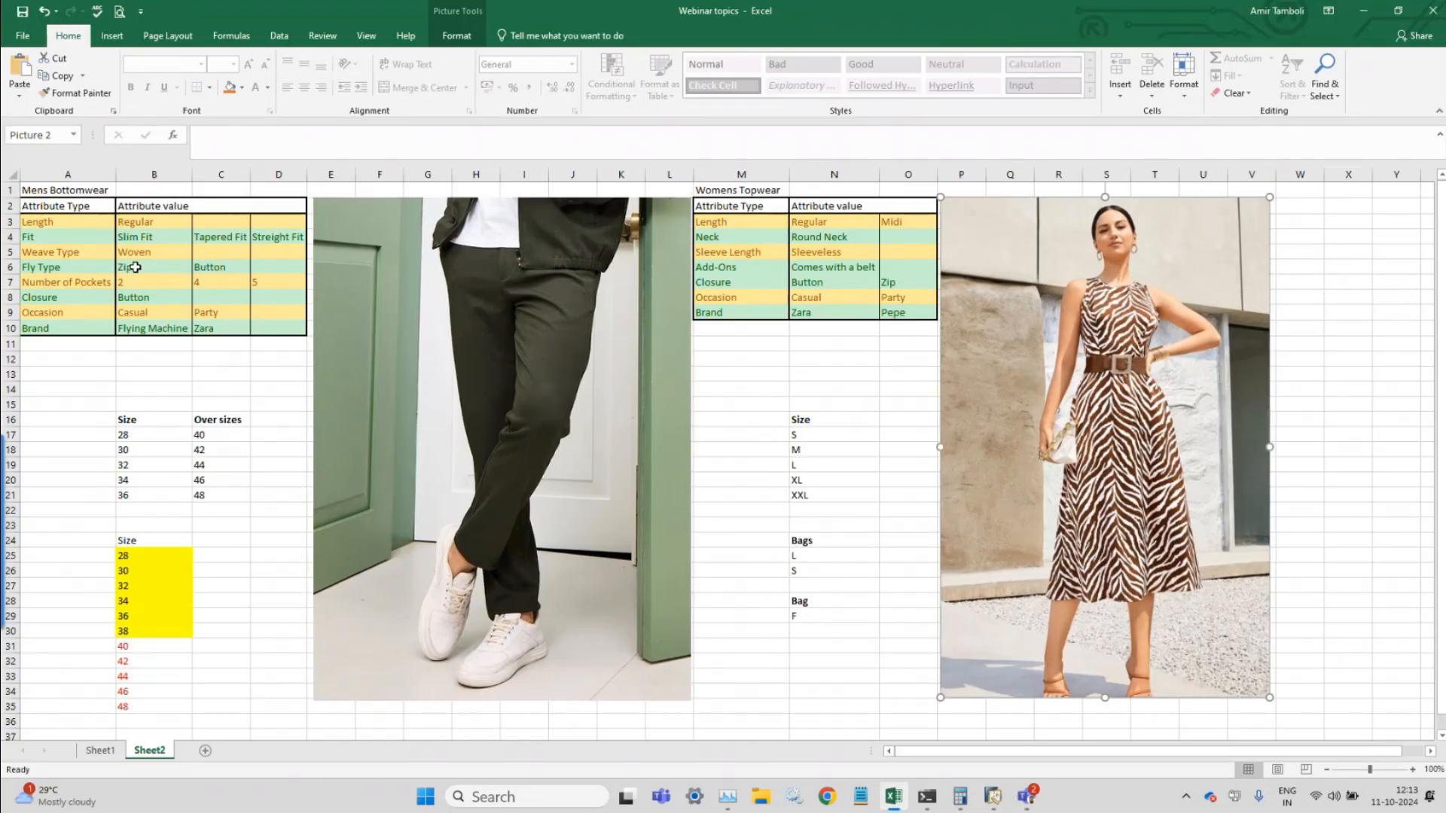
Return to Style Master Data in SAP Business One to check the Season description field, and go back to the Excel workbook.
{"action": "left_click", "coordinate": [992, 796]}
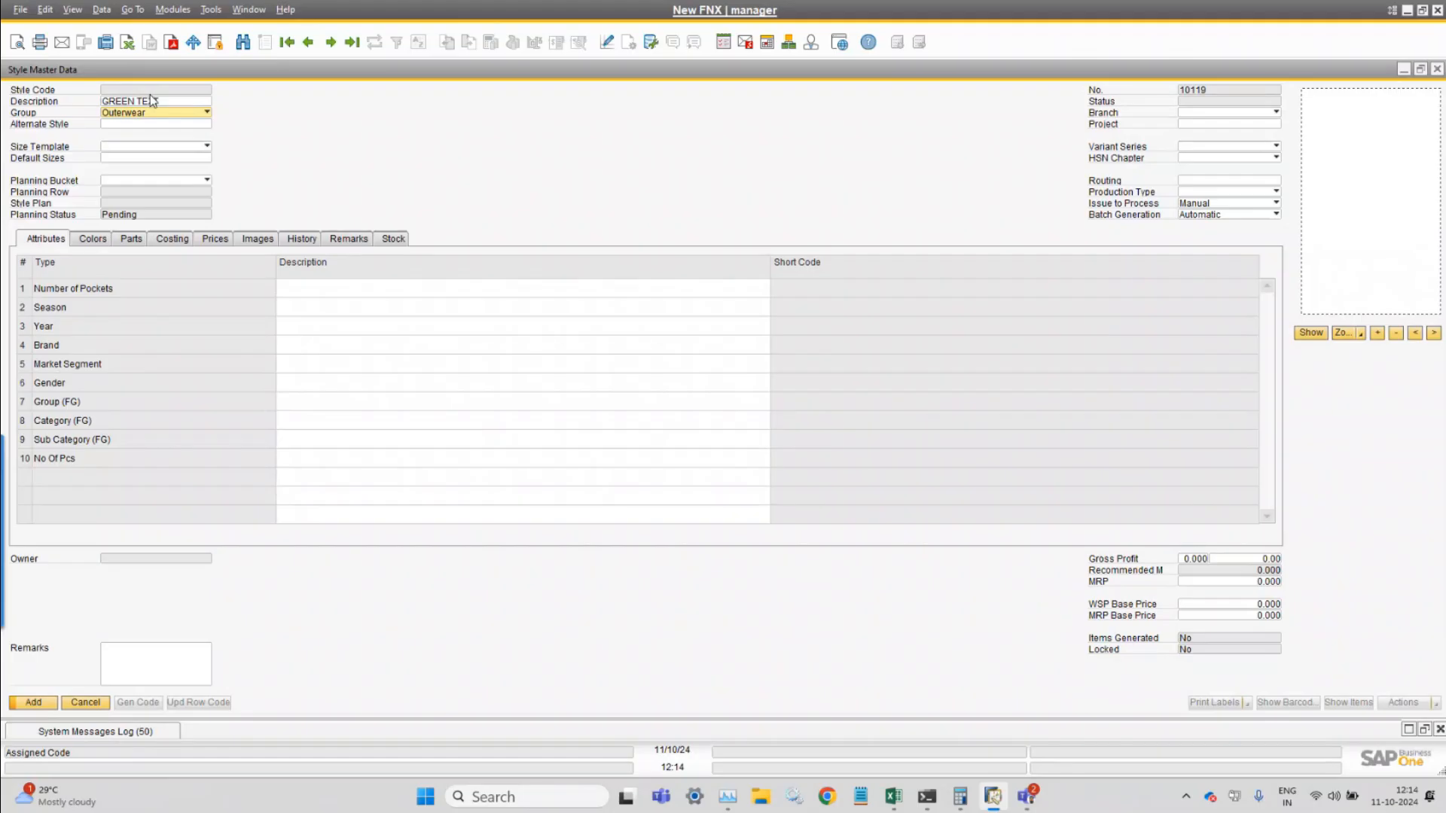
{"action": "left_click", "coordinate": [380, 309]}
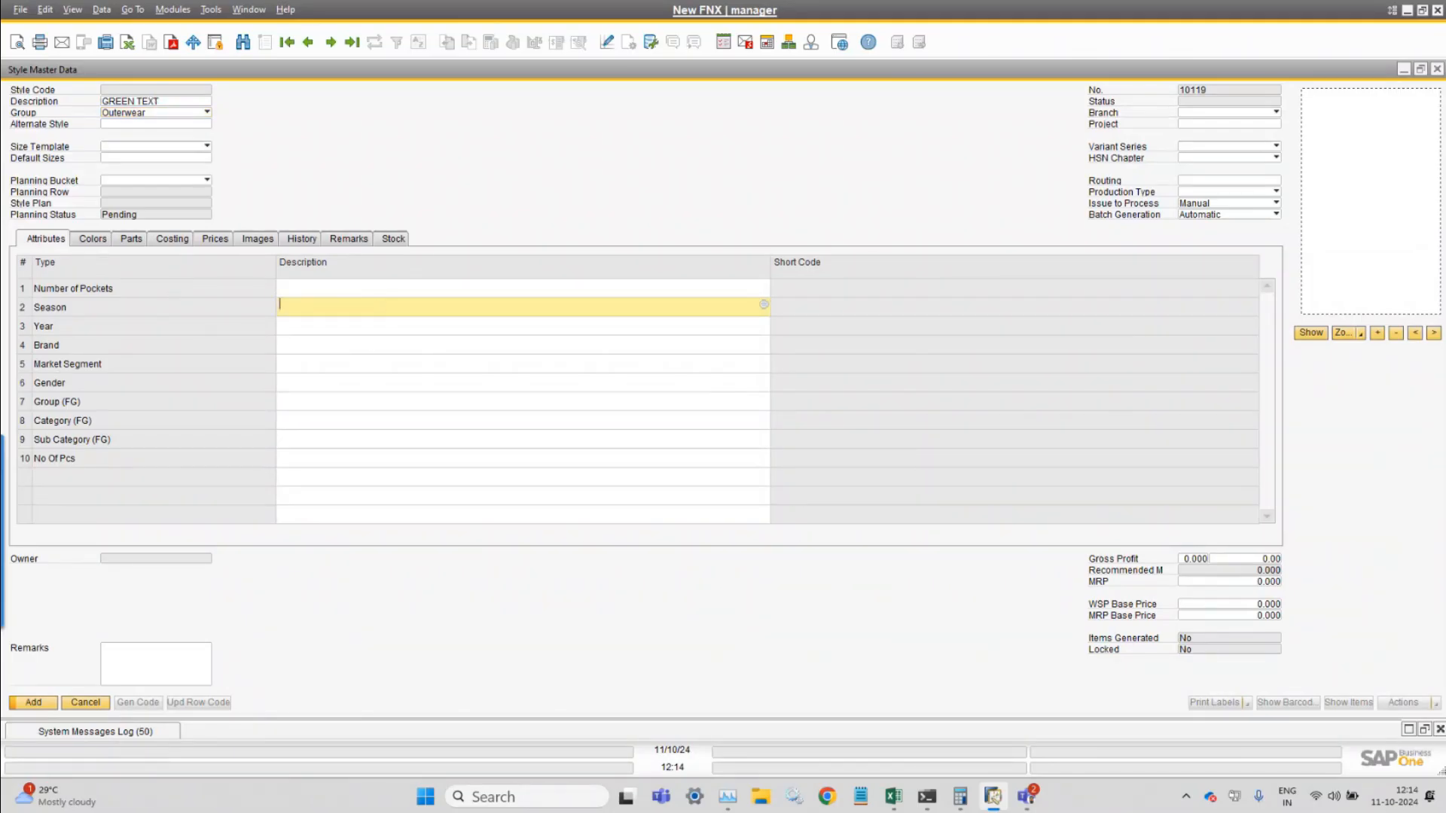
{"action": "left_click", "coordinate": [893, 796]}
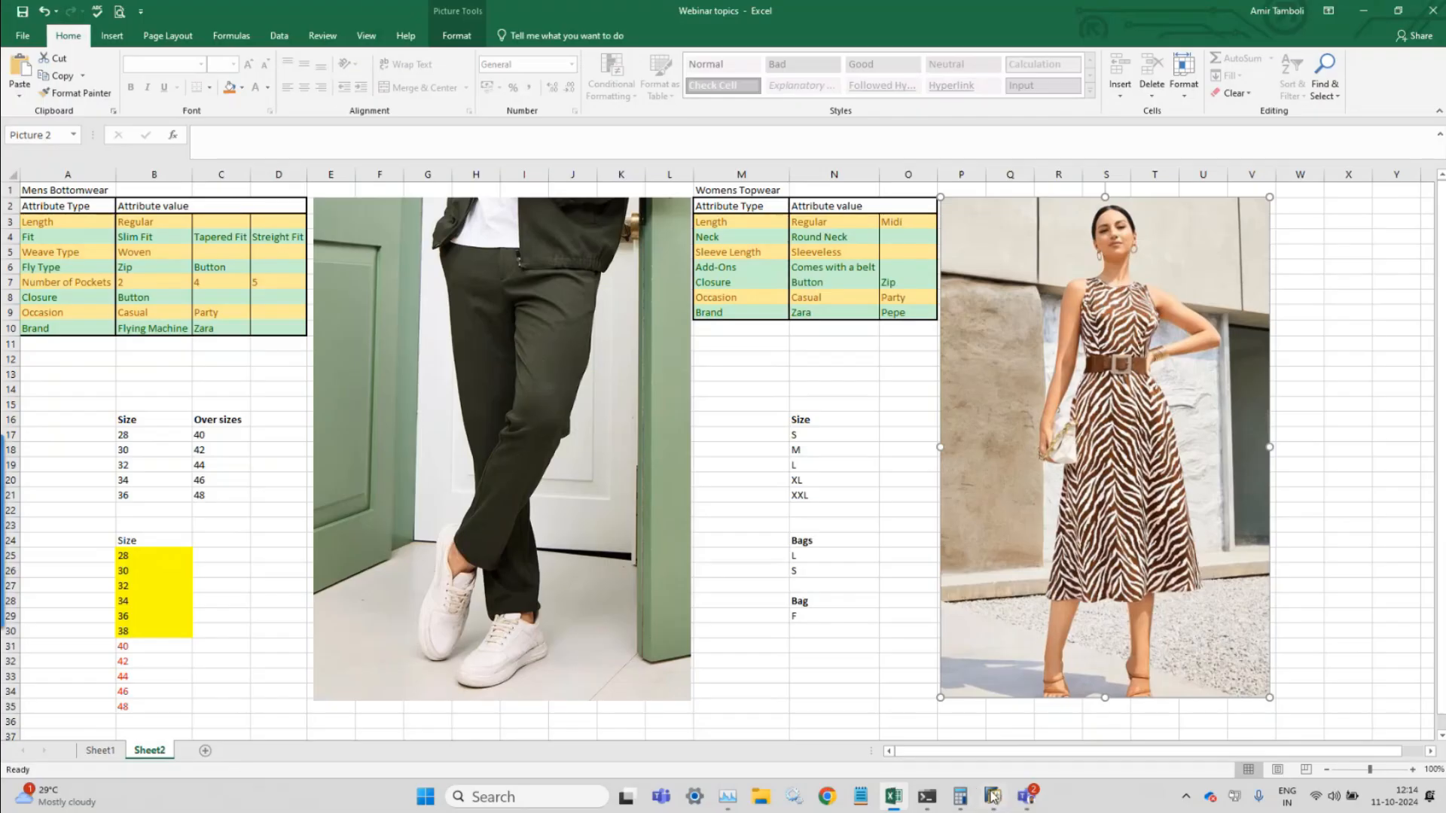
Switch to Style Master Data in SAP Business One and set the style's size template to Mens Bottom.
{"action": "left_click", "coordinate": [993, 796]}
{"action": "left_click", "coordinate": [151, 146]}
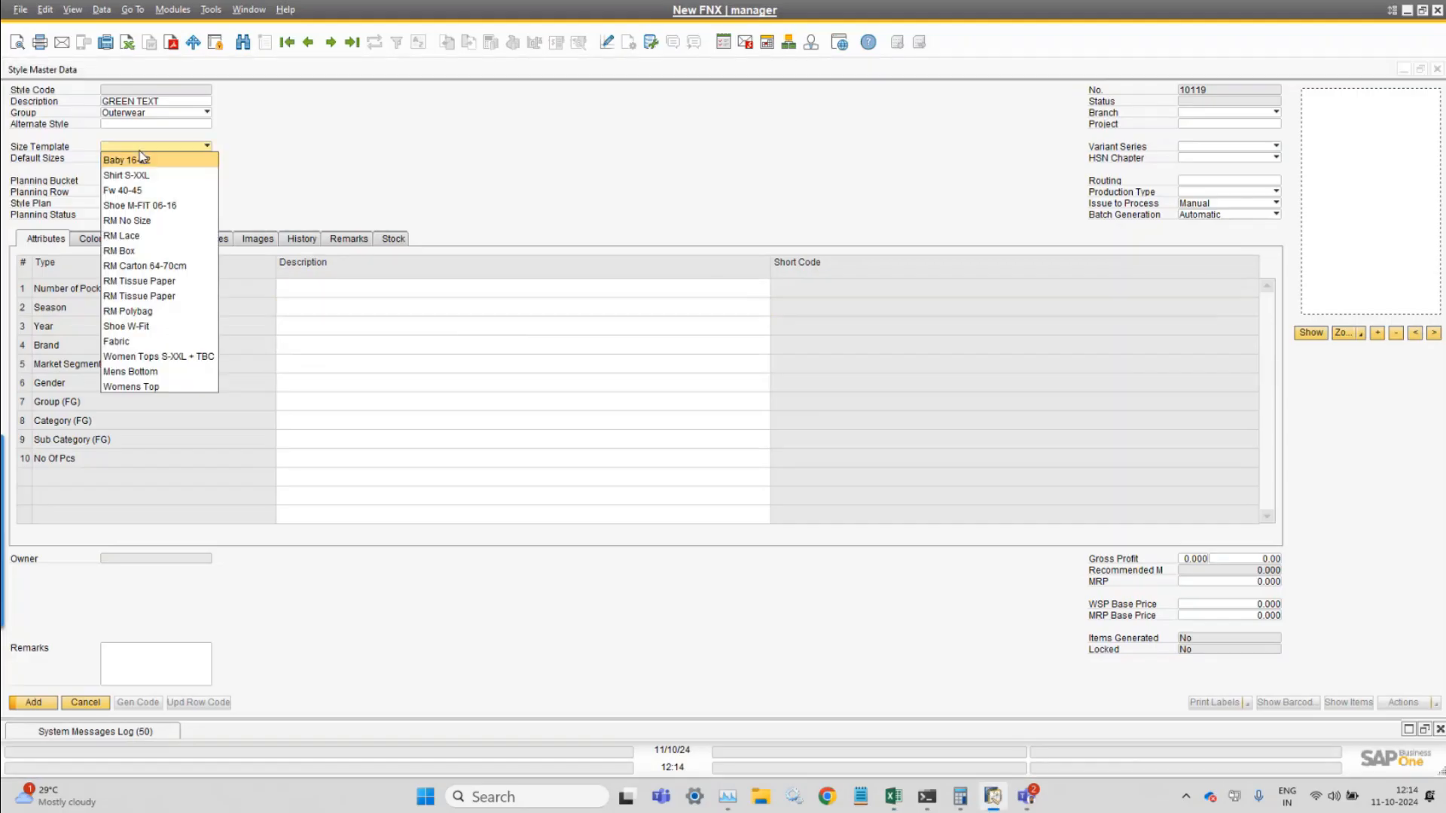
{"action": "left_click", "coordinate": [178, 372]}
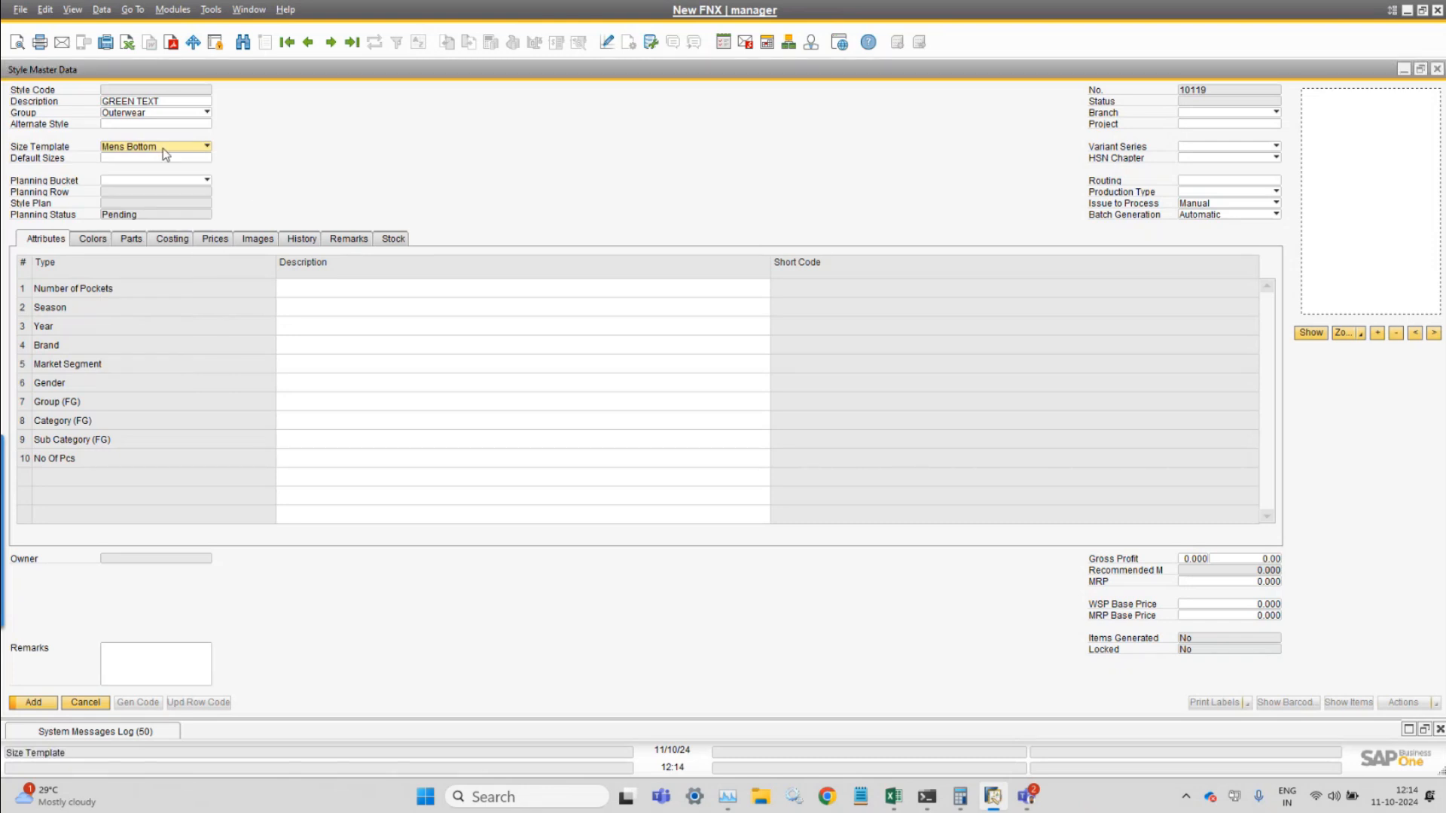
Open the FashionNX Size Templates master and look up the Mens Bottom template.
{"action": "left_click", "coordinate": [173, 9]}
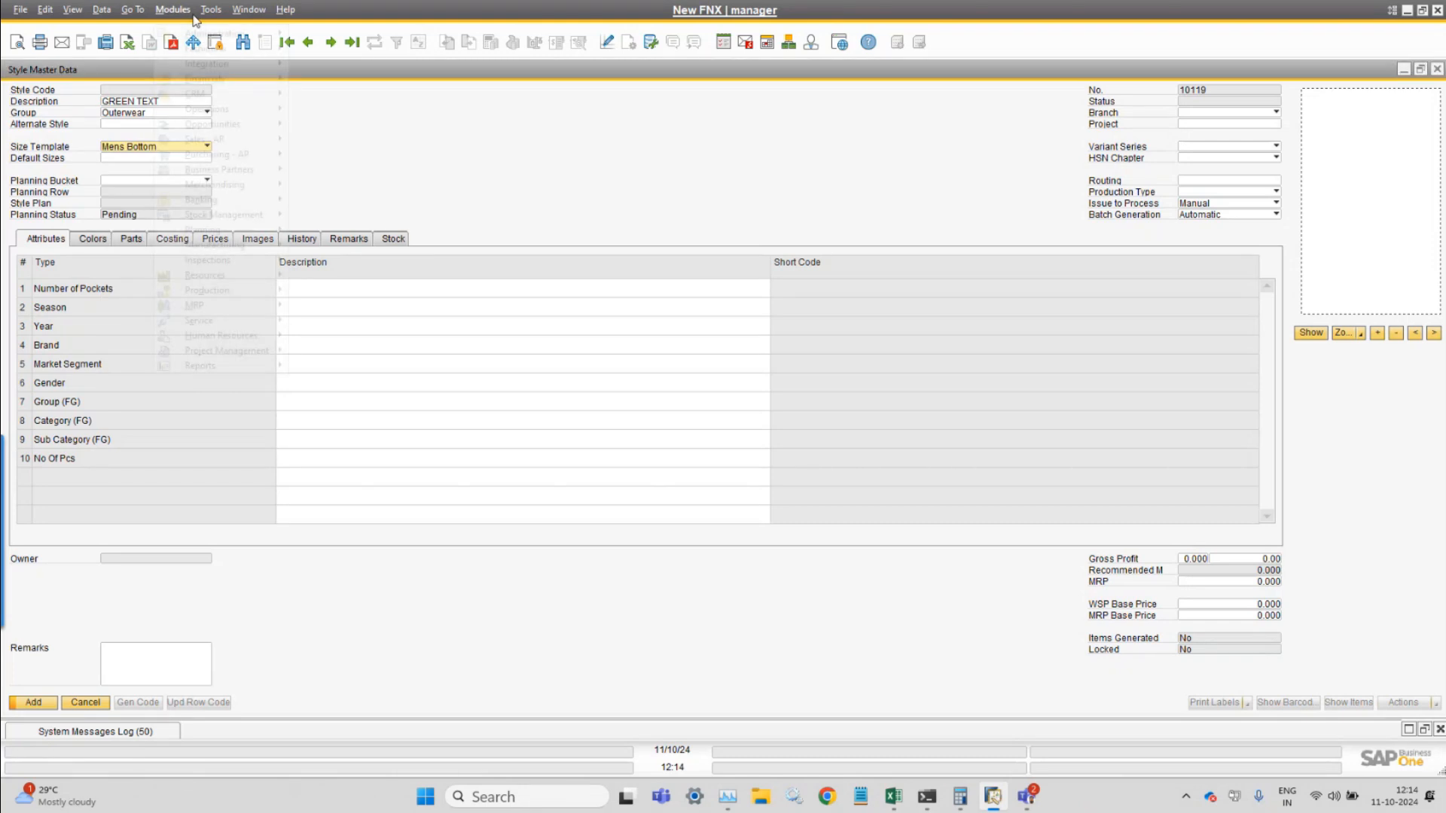
{"action": "mouse_move", "coordinate": [214, 47]}
{"action": "mouse_move", "coordinate": [339, 49]}
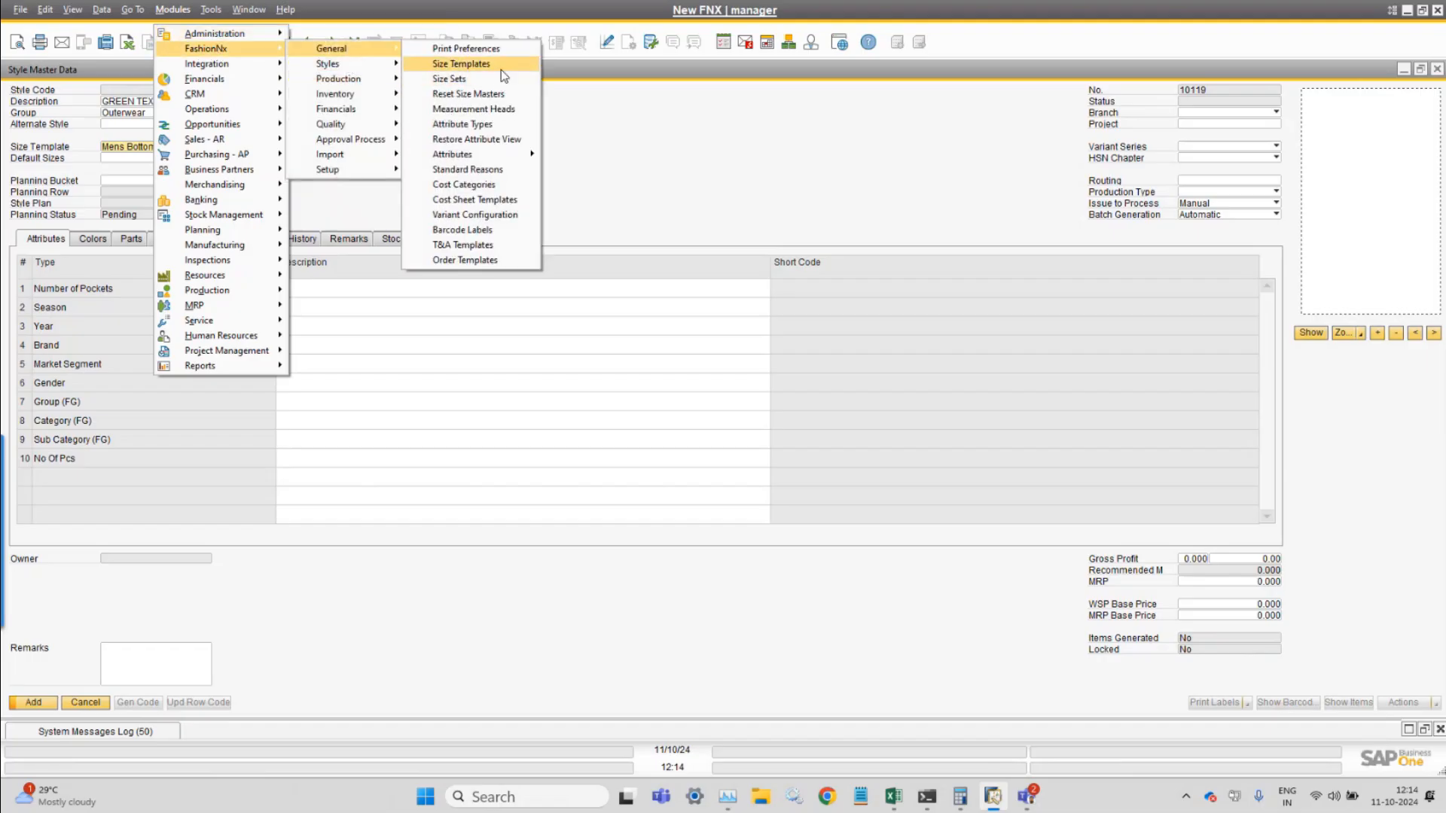
{"action": "left_click", "coordinate": [500, 67]}
{"action": "left_click", "coordinate": [368, 178]}
{"action": "type", "text": "me"}
{"action": "key", "text": "Return"}
Enlarge the Size Templates window, restore its column widths to review the price and rounding settings per size, and close it.
{"action": "left_click_drag", "start_coordinate": [451, 147], "coordinate": [877, 155]}
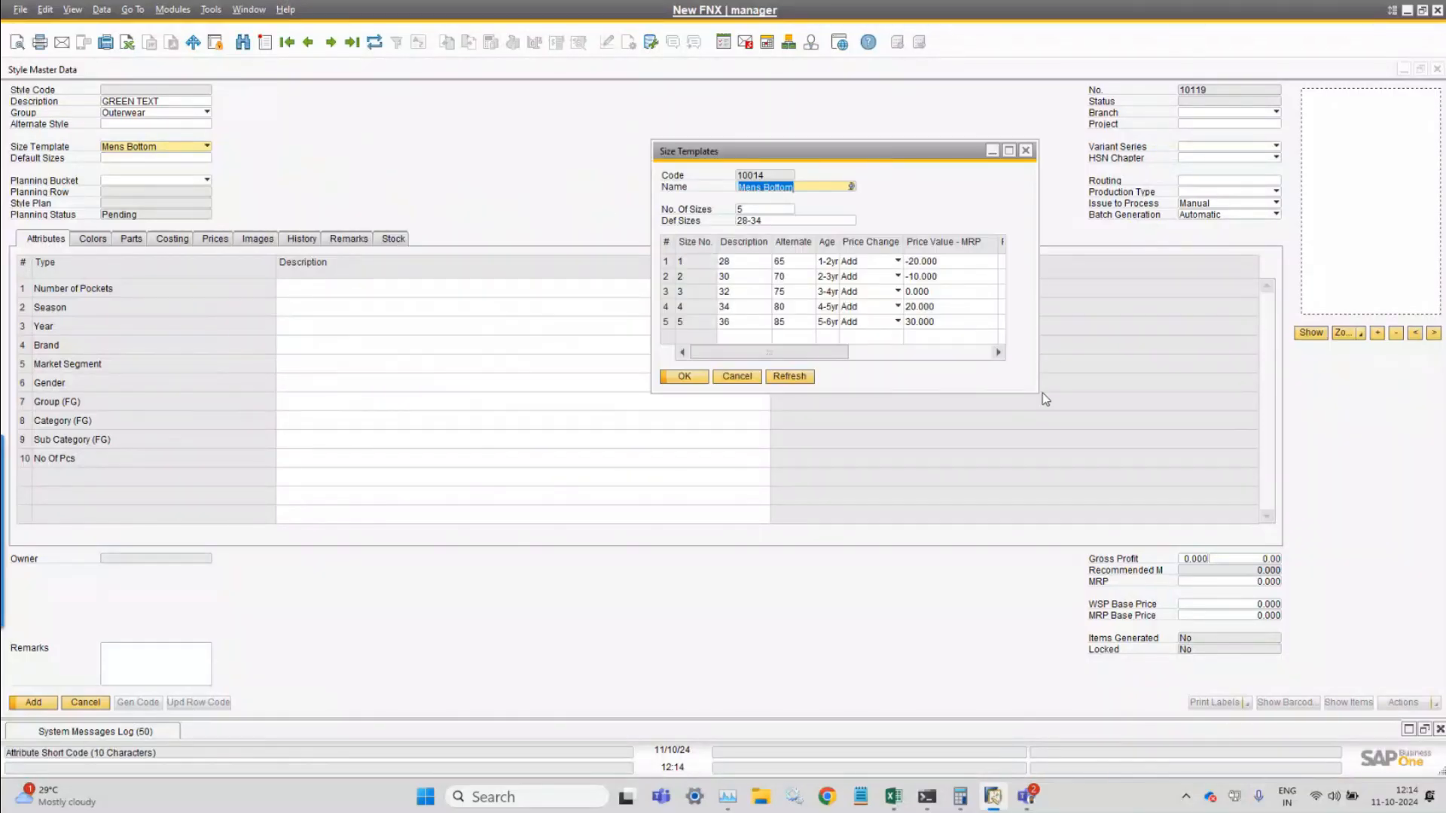
{"action": "left_click_drag", "start_coordinate": [1043, 393], "coordinate": [1334, 466]}
{"action": "left_click", "coordinate": [76, 11]}
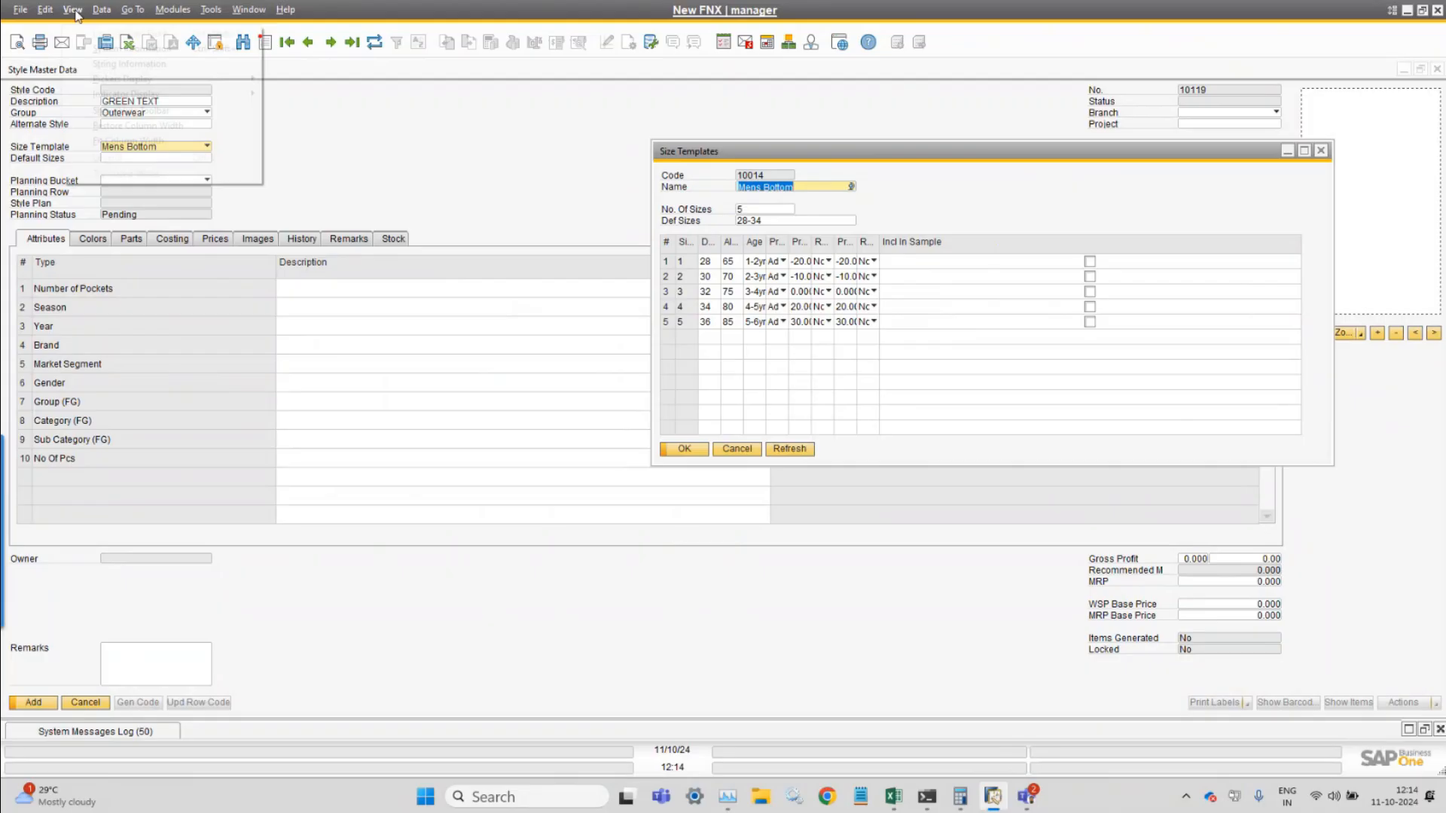
{"action": "left_click", "coordinate": [139, 125]}
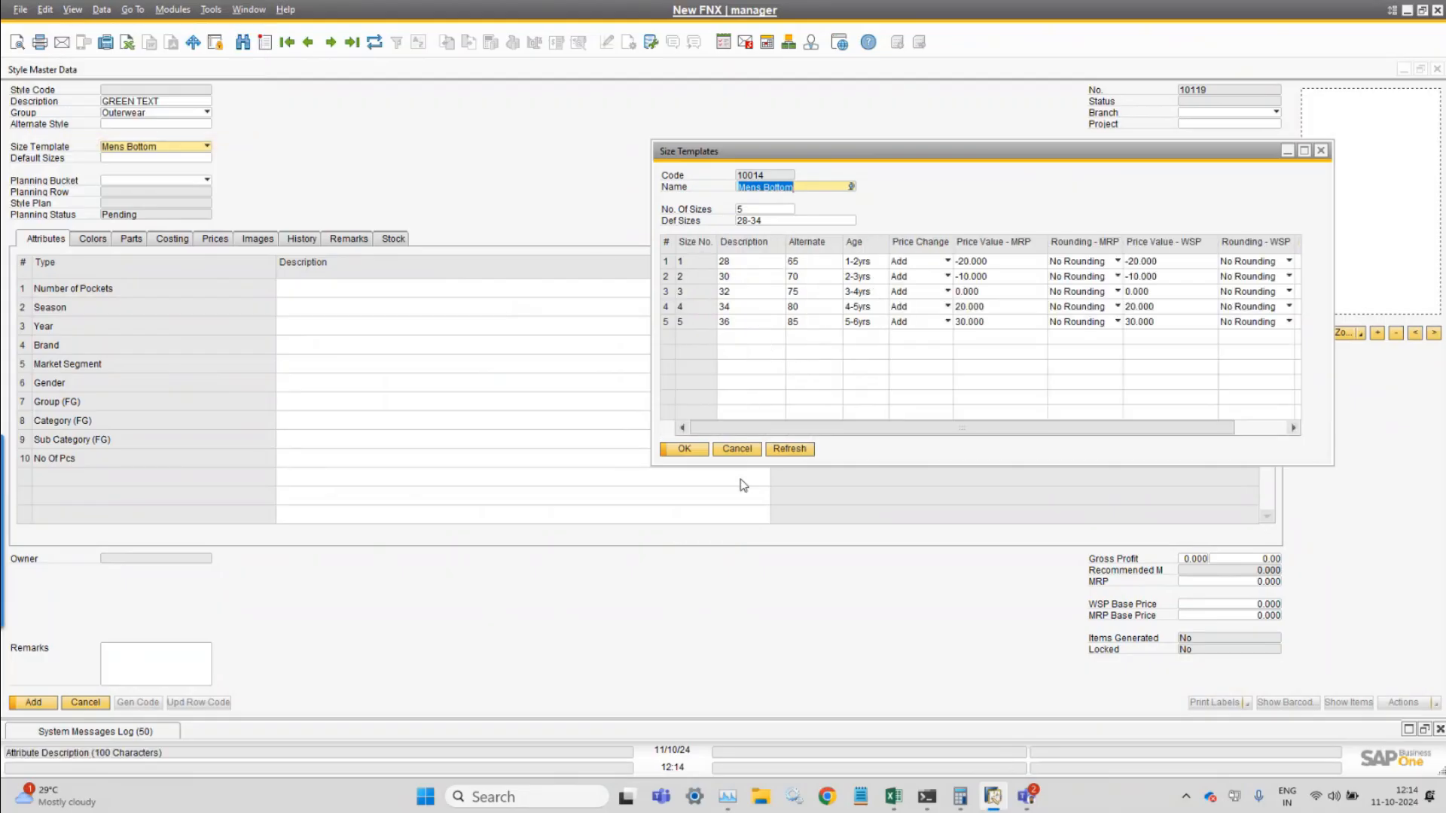
{"action": "left_click", "coordinate": [737, 448]}
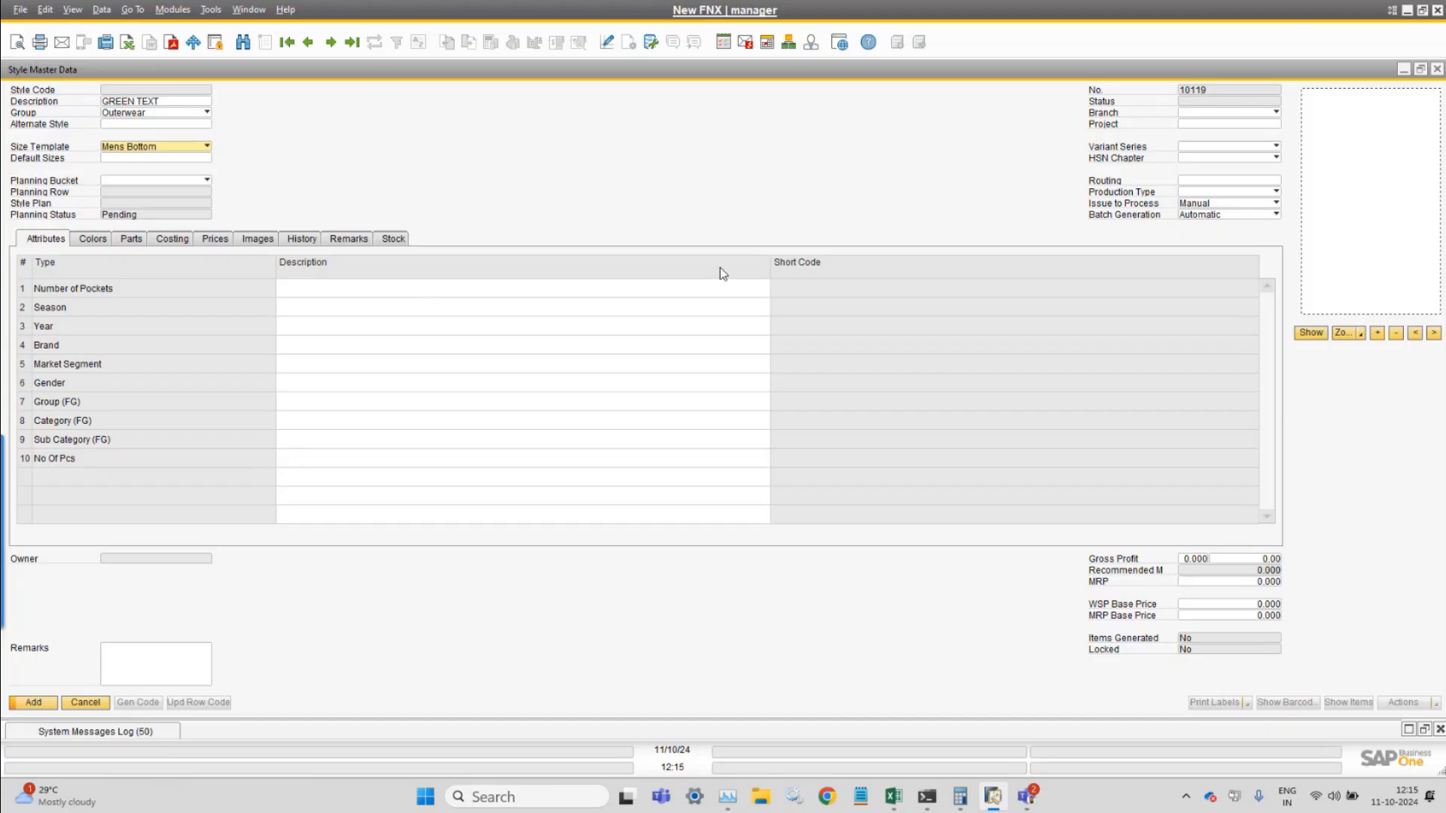
Open the style's Season value list, compare its two seasons, and set Season to Autumn Winter.
{"action": "mouse_move", "coordinate": [893, 796]}
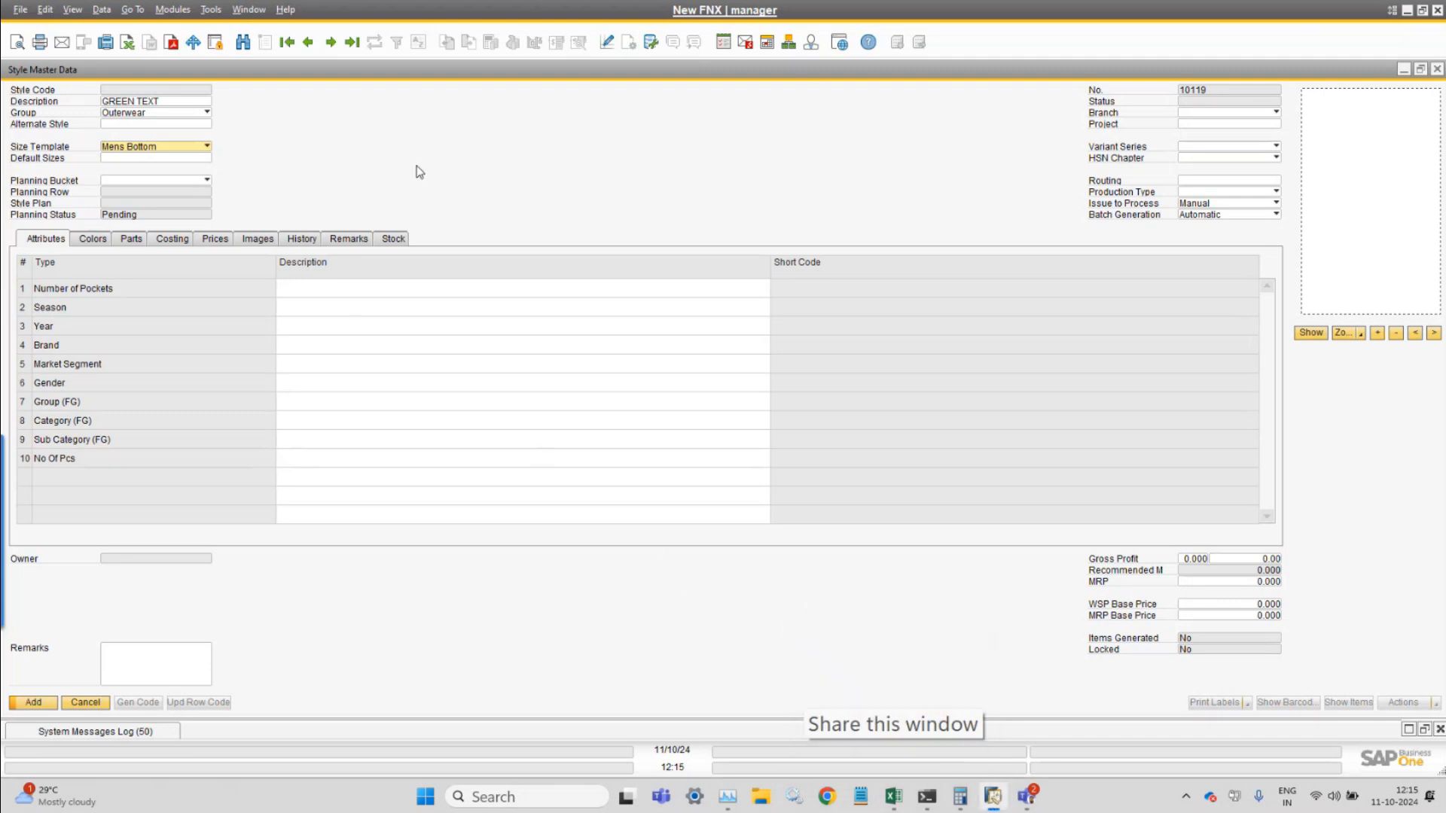
{"action": "left_click", "coordinate": [316, 309]}
{"action": "key", "text": "Tab"}
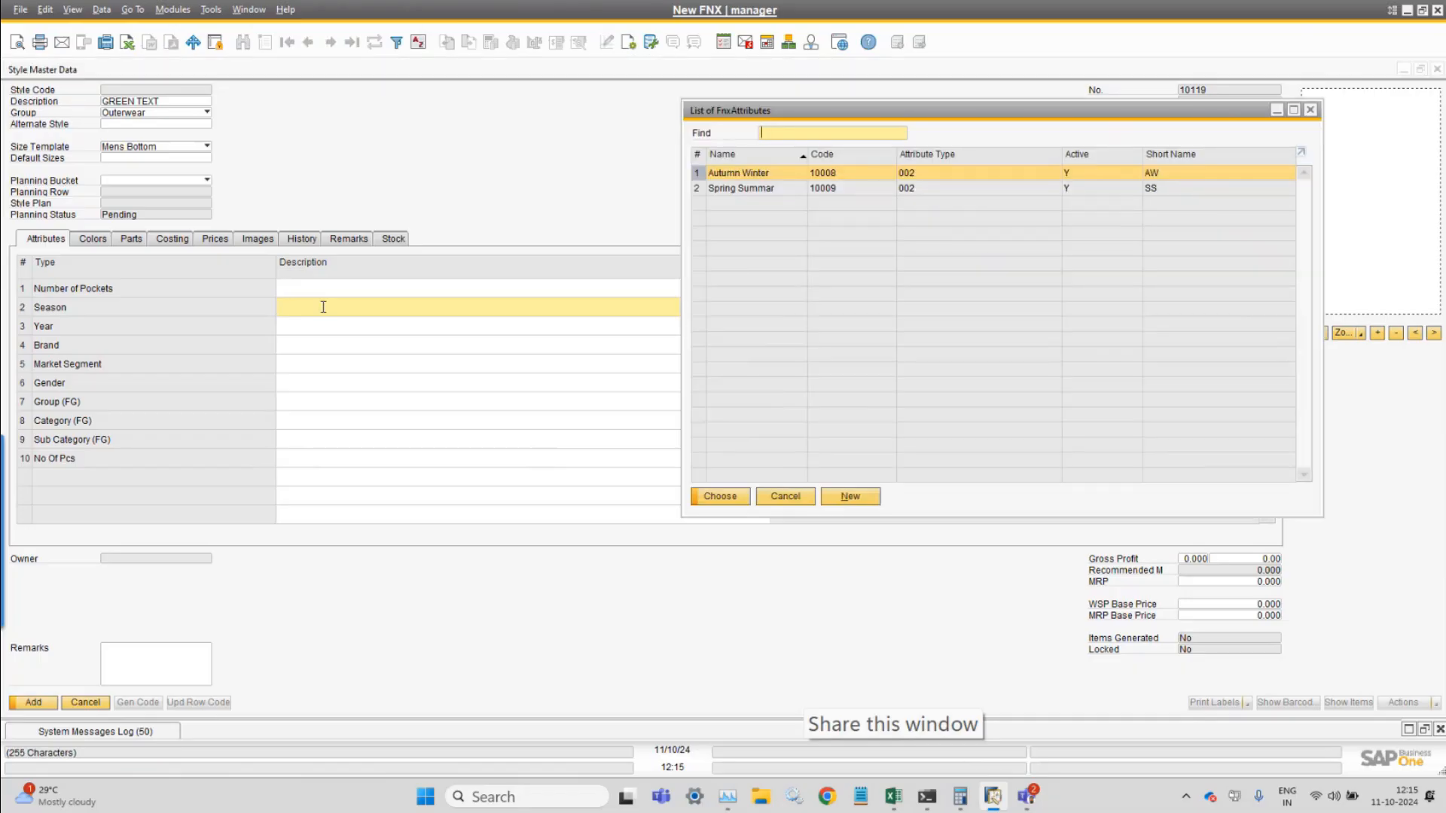
{"action": "key", "text": "Down"}
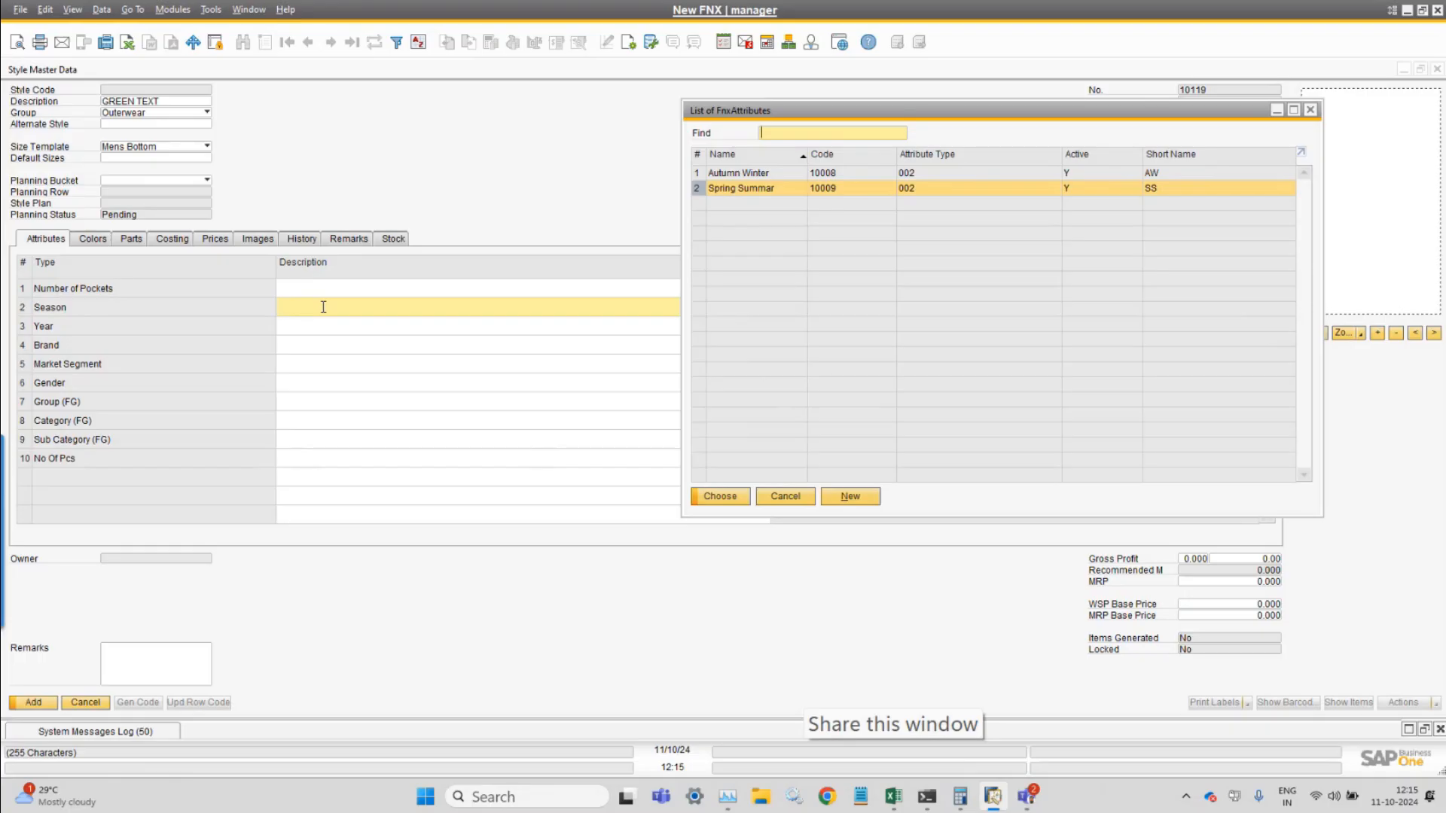
{"action": "key", "text": "Up"}
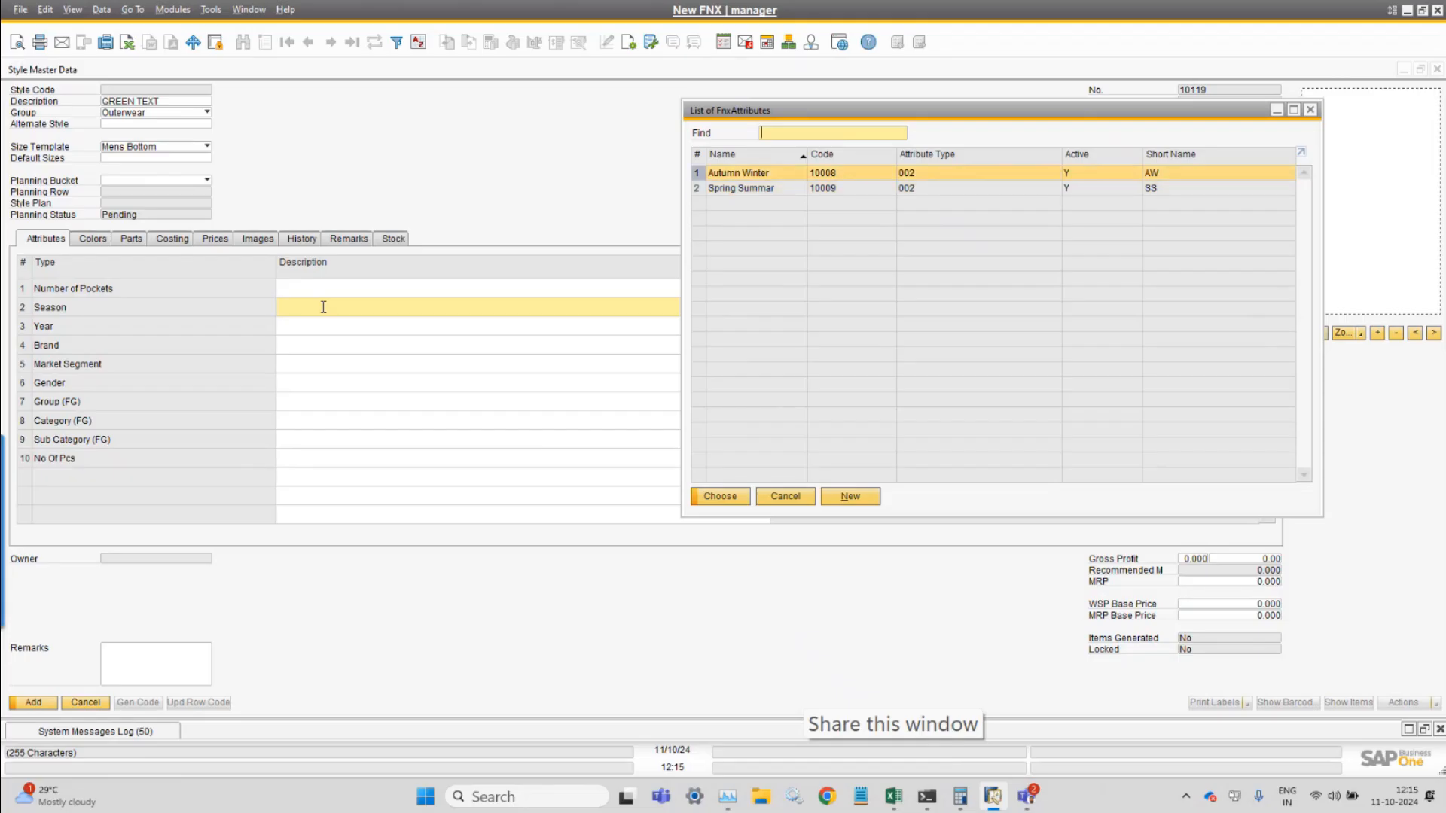
{"action": "key", "text": "Down"}
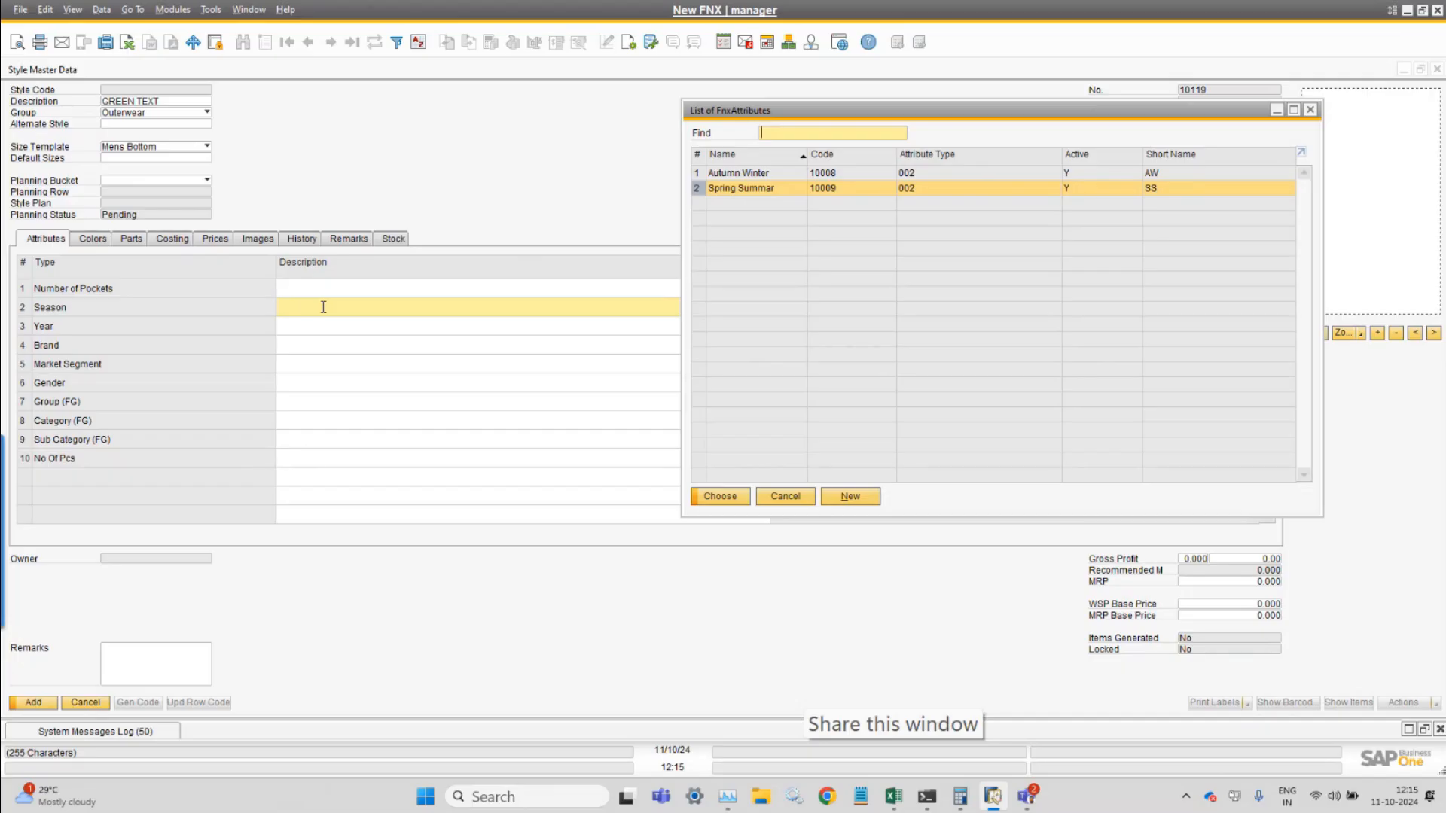
{"action": "key", "text": "Up"}
{"action": "key", "text": "Down"}
{"action": "key", "text": "Up"}
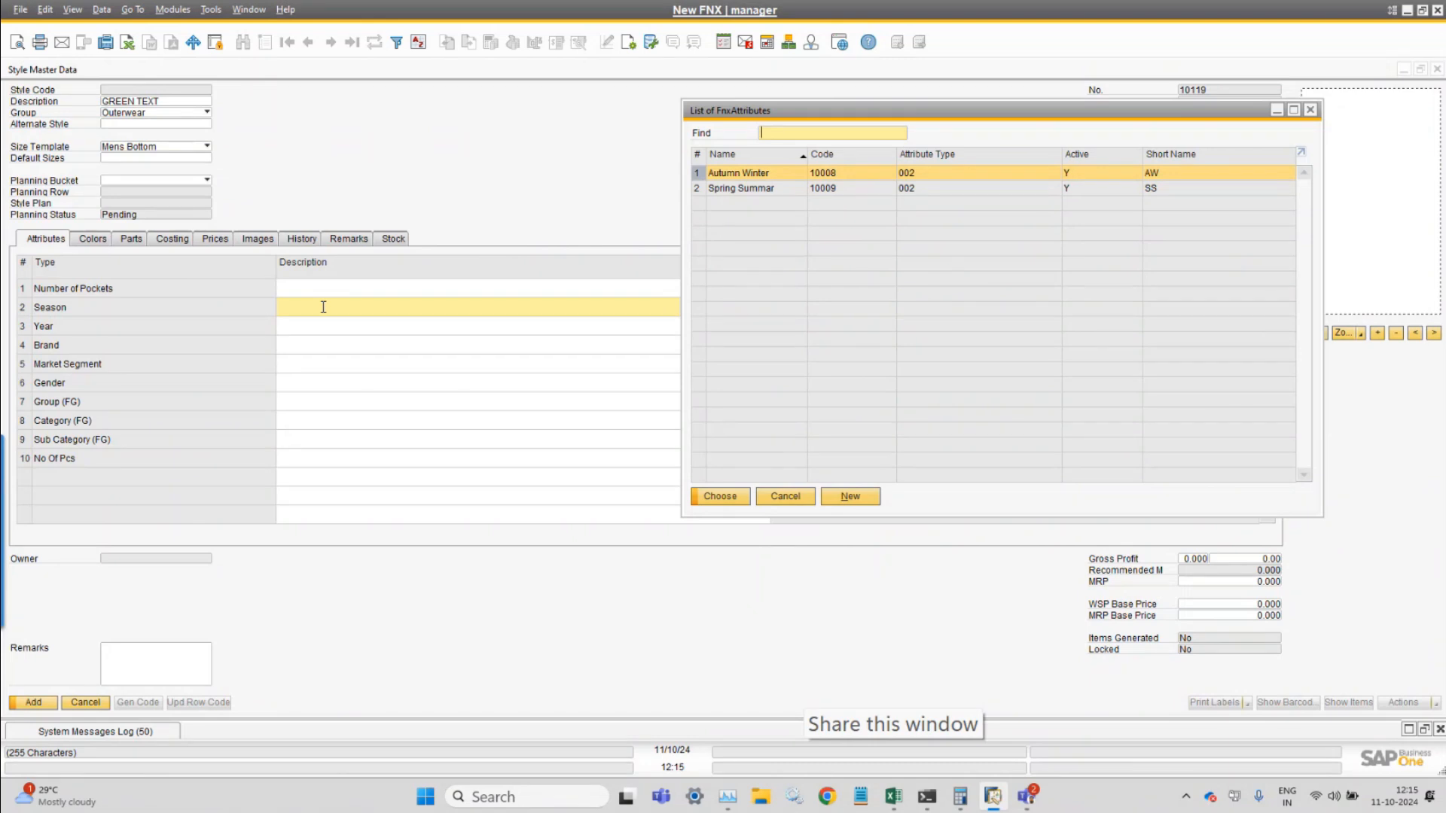
{"action": "key", "text": "Return"}
Set the style's Year attribute to 2024 from its value list.
{"action": "key", "text": "Down"}
{"action": "key", "text": "Tab"}
{"action": "key", "text": "Down"}
{"action": "key", "text": "Down"}
{"action": "key", "text": "Down"}
{"action": "key", "text": "Down"}
{"action": "key", "text": "Down"}
{"action": "key", "text": "Down"}
{"action": "key", "text": "Down"}
{"action": "key", "text": "Down"}
{"action": "key", "text": "Down"}
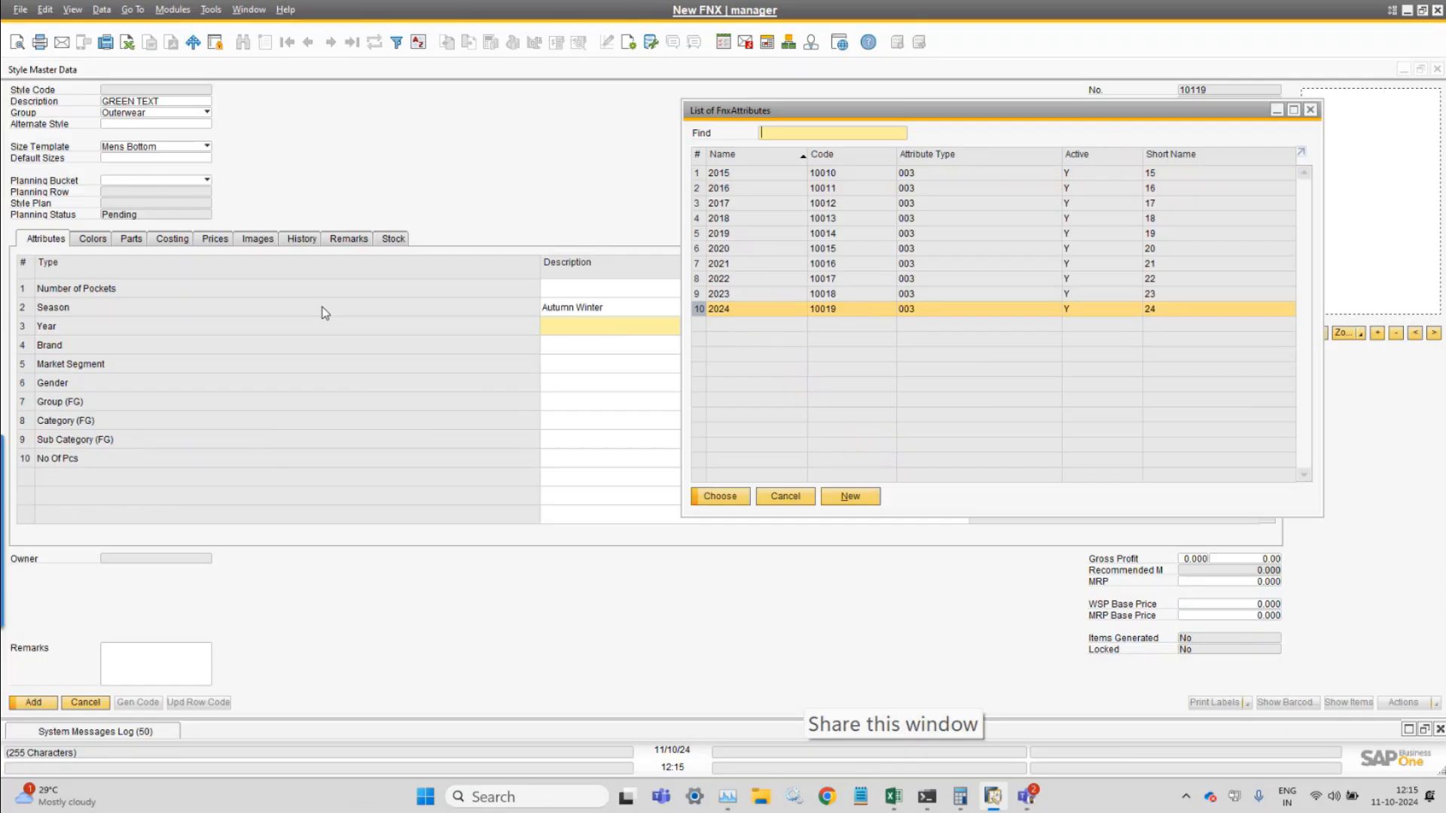
{"action": "key", "text": "Return"}
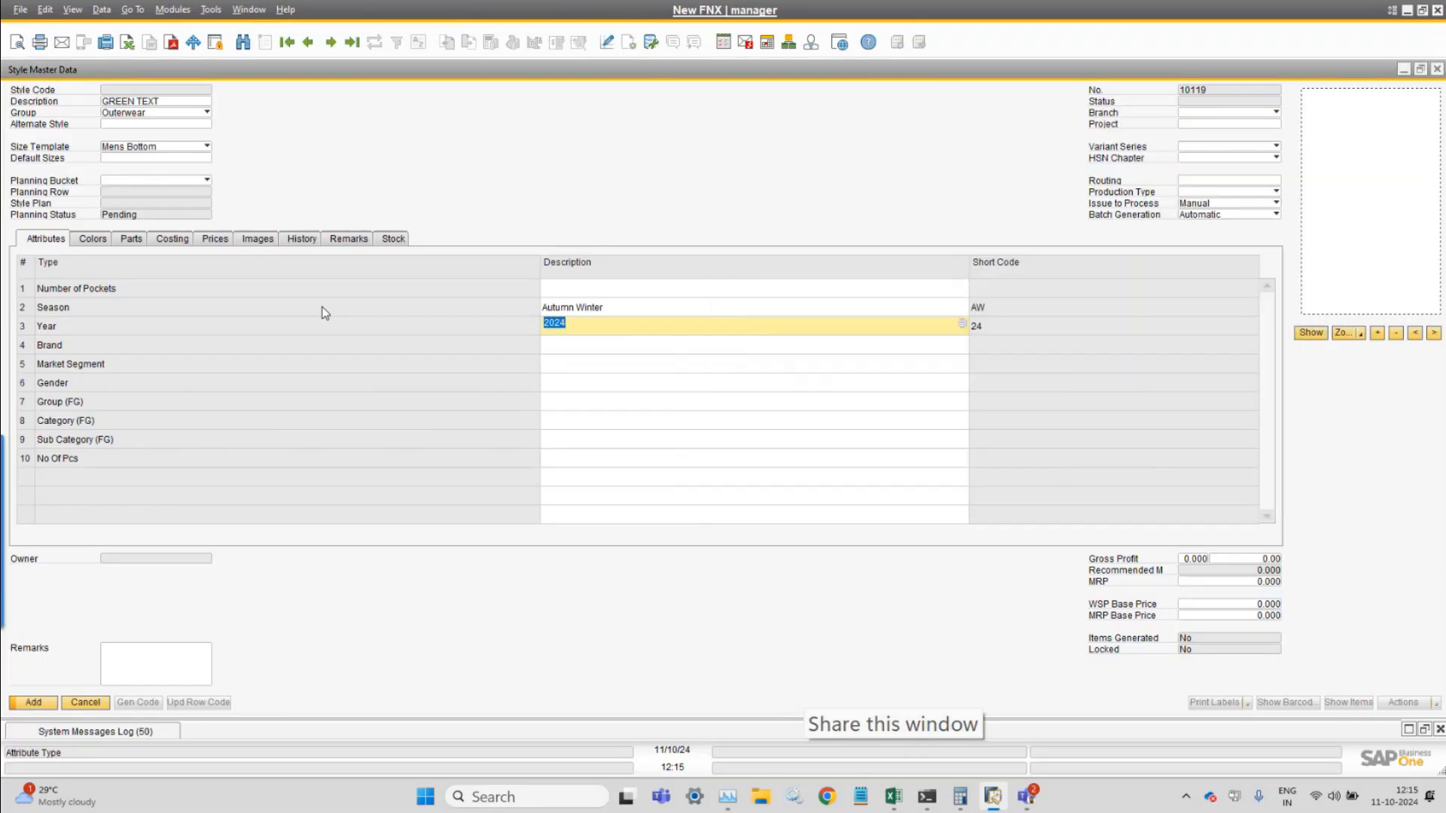
Open the style's Brand value list, browse the brands, and compare their short names with the attribute table's short codes.
{"action": "key", "text": "Down"}
{"action": "key", "text": "Up"}
{"action": "key", "text": "Up"}
{"action": "key", "text": "Down"}
{"action": "key", "text": "Down"}
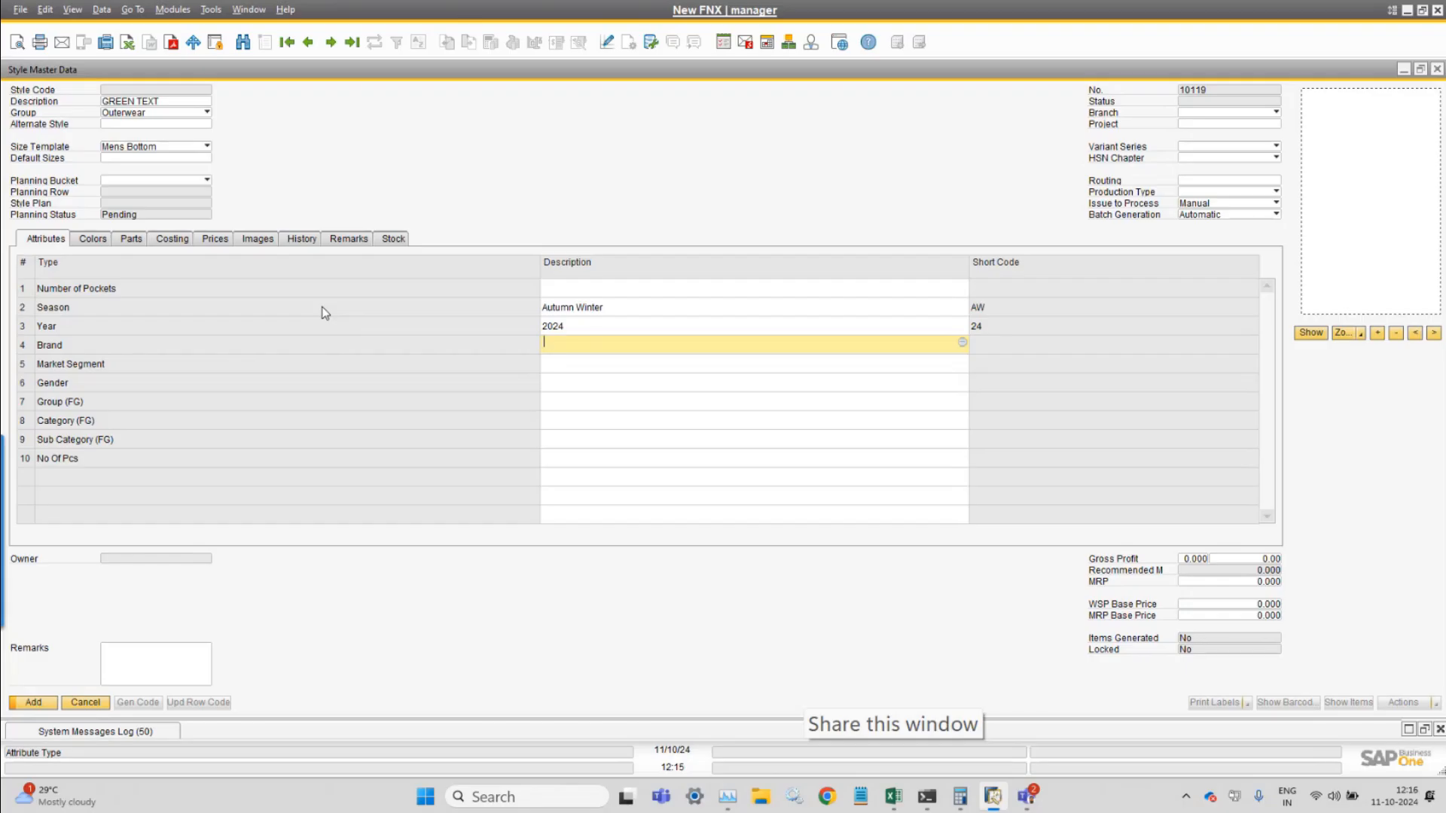
{"action": "key", "text": "Tab"}
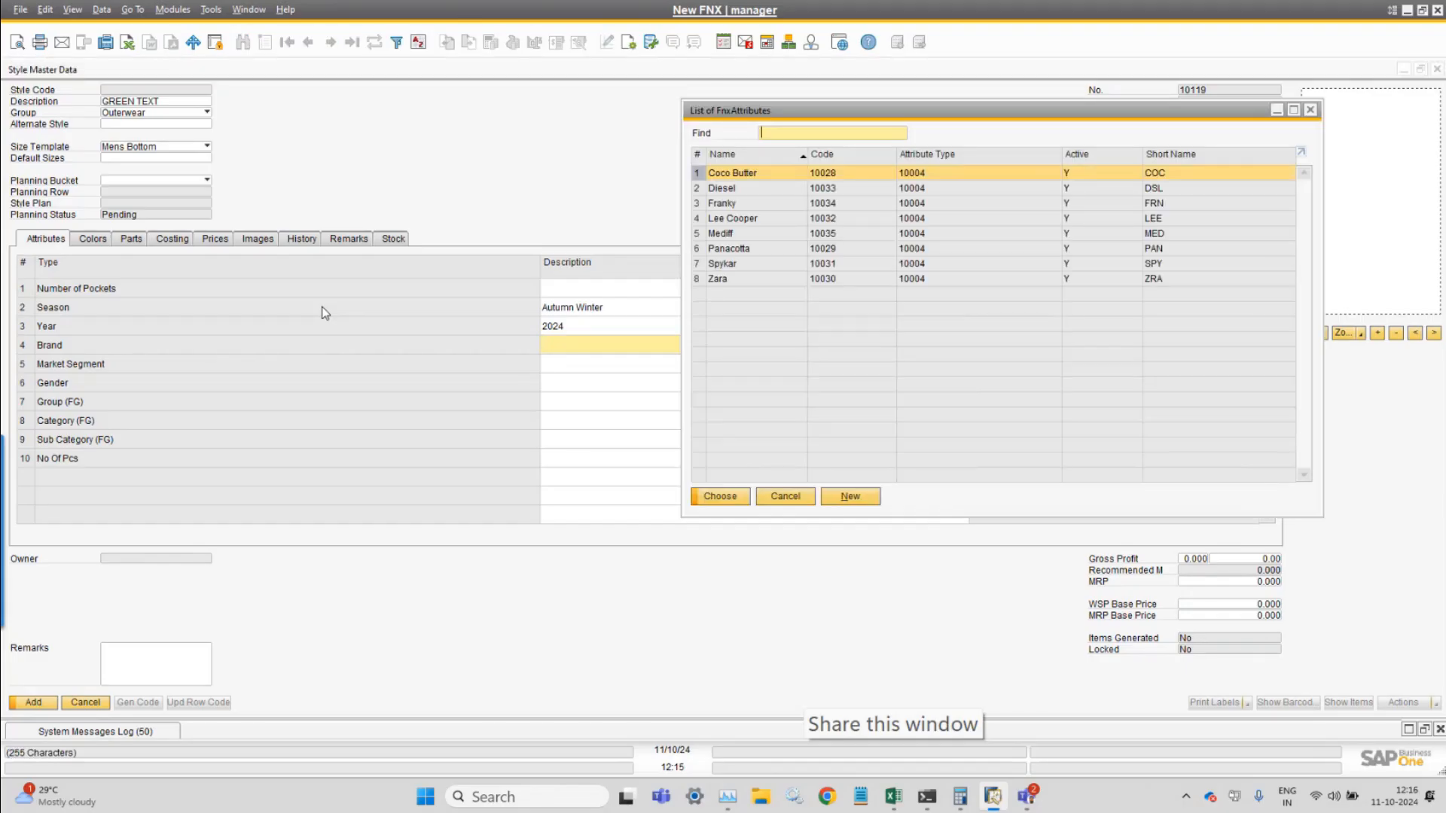
{"action": "key", "text": "Down"}
{"action": "key", "text": "Down"}
{"action": "key", "text": "Down"}
{"action": "key", "text": "Down"}
{"action": "key", "text": "Down"}
{"action": "key", "text": "Down"}
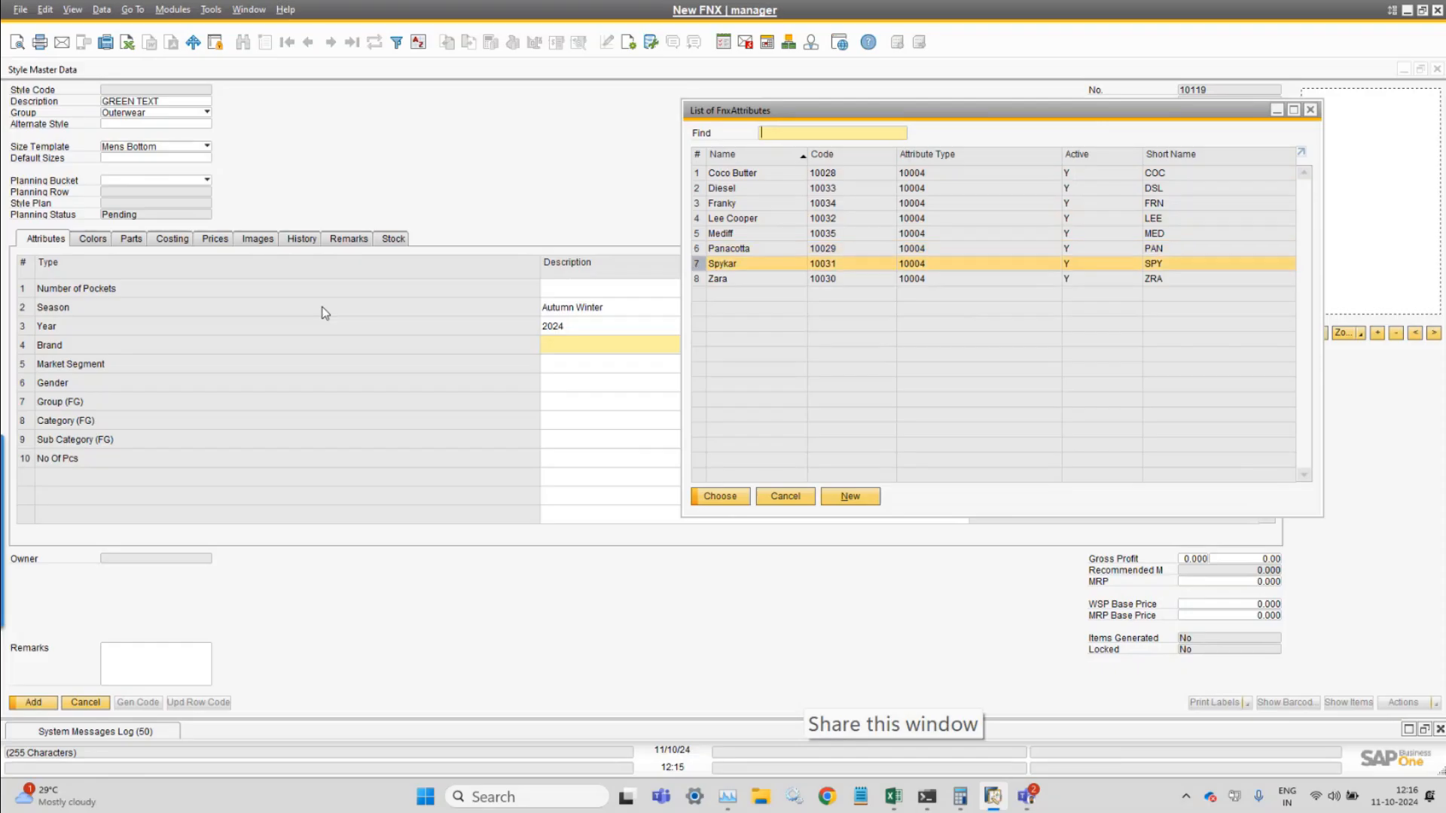
{"action": "key", "text": "Up"}
{"action": "key", "text": "Up"}
{"action": "key", "text": "Up"}
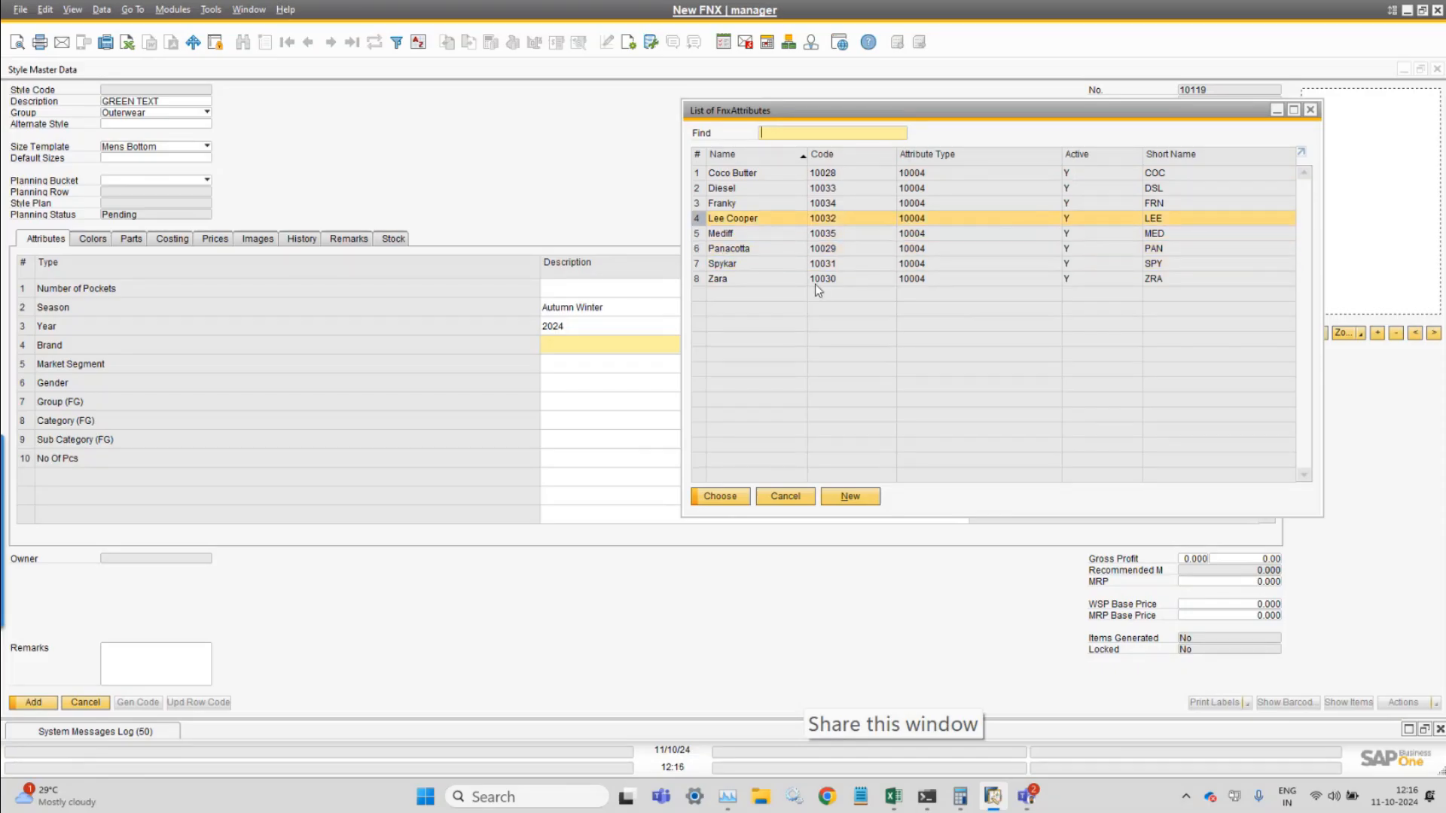
{"action": "left_click_drag", "start_coordinate": [1057, 116], "coordinate": [493, 365]}
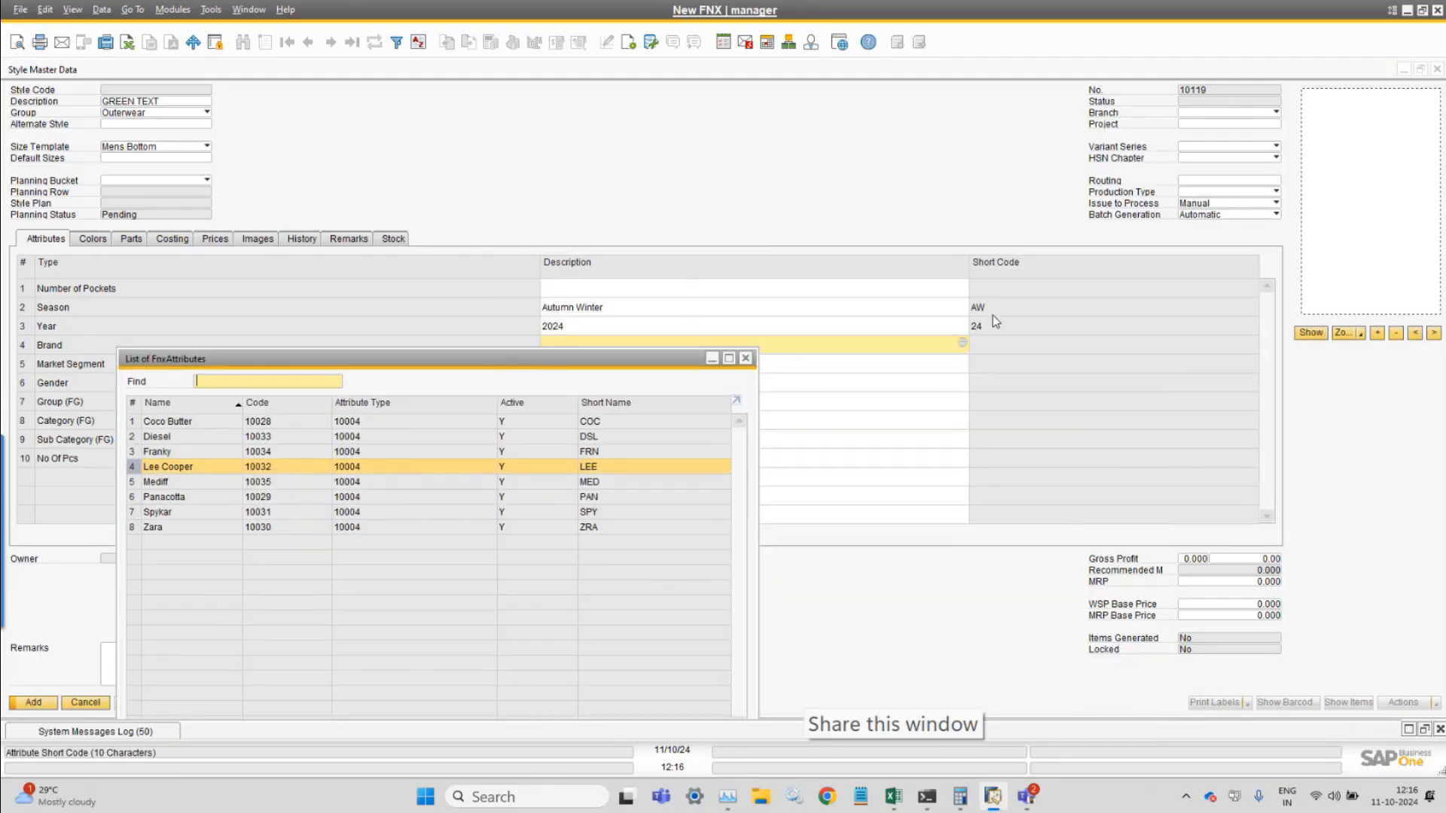
{"action": "left_click_drag", "start_coordinate": [530, 371], "coordinate": [958, 282]}
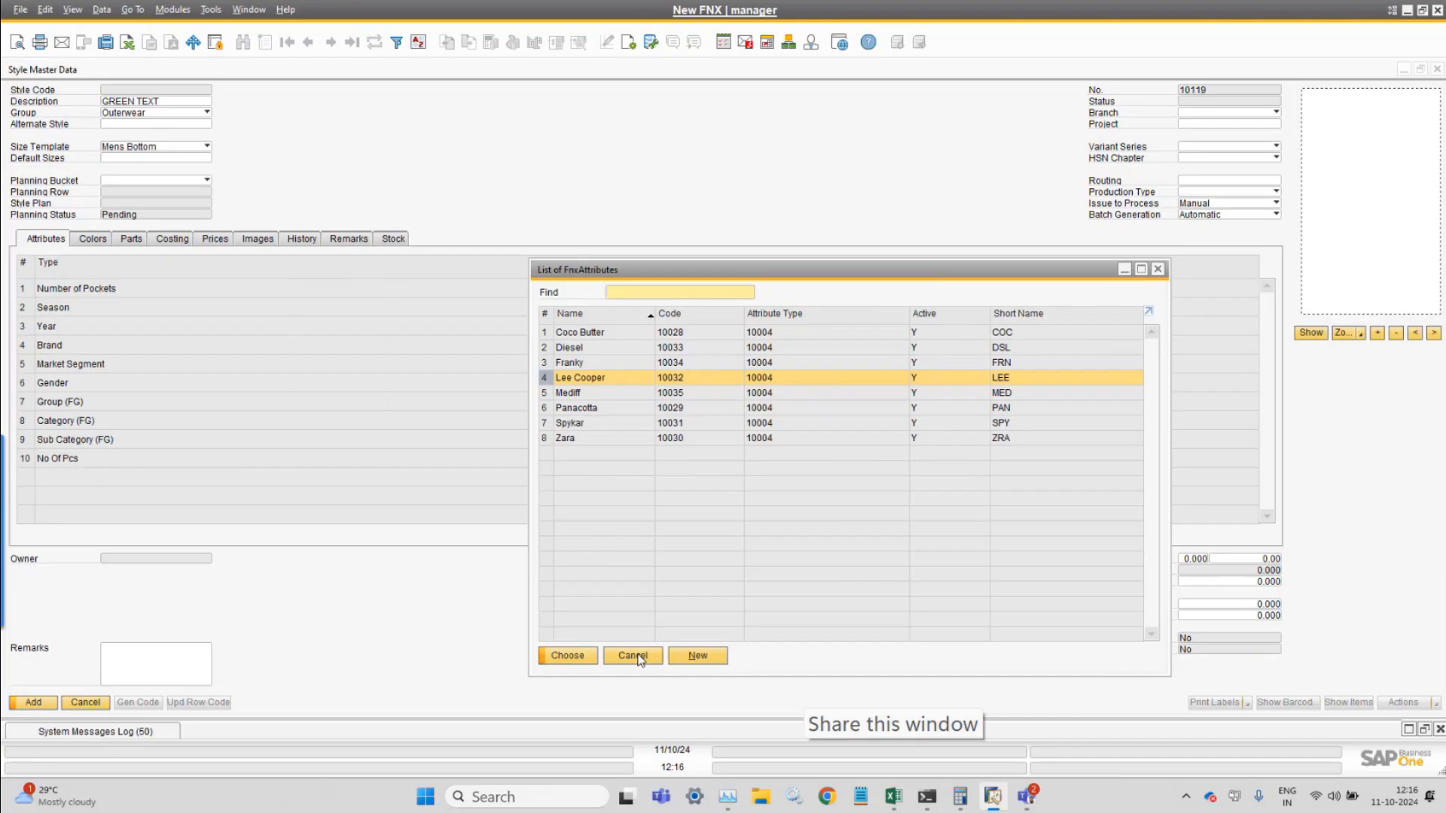
Open the Brand attribute list from the FashionNX masters and bring up Coco Butter's attribute details to review its short name.
{"action": "left_click", "coordinate": [173, 9]}
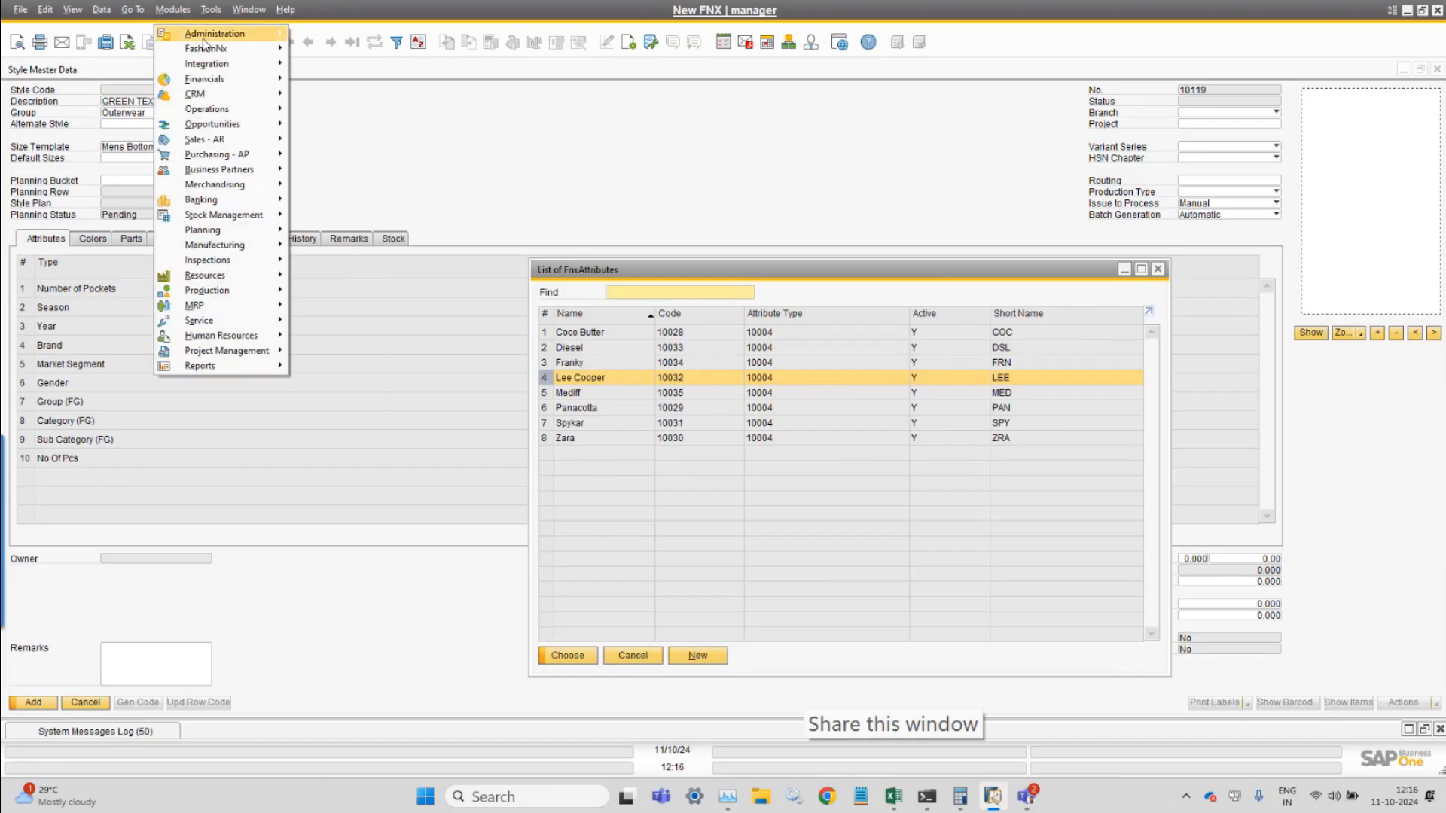
{"action": "mouse_move", "coordinate": [206, 48]}
{"action": "mouse_move", "coordinate": [335, 49]}
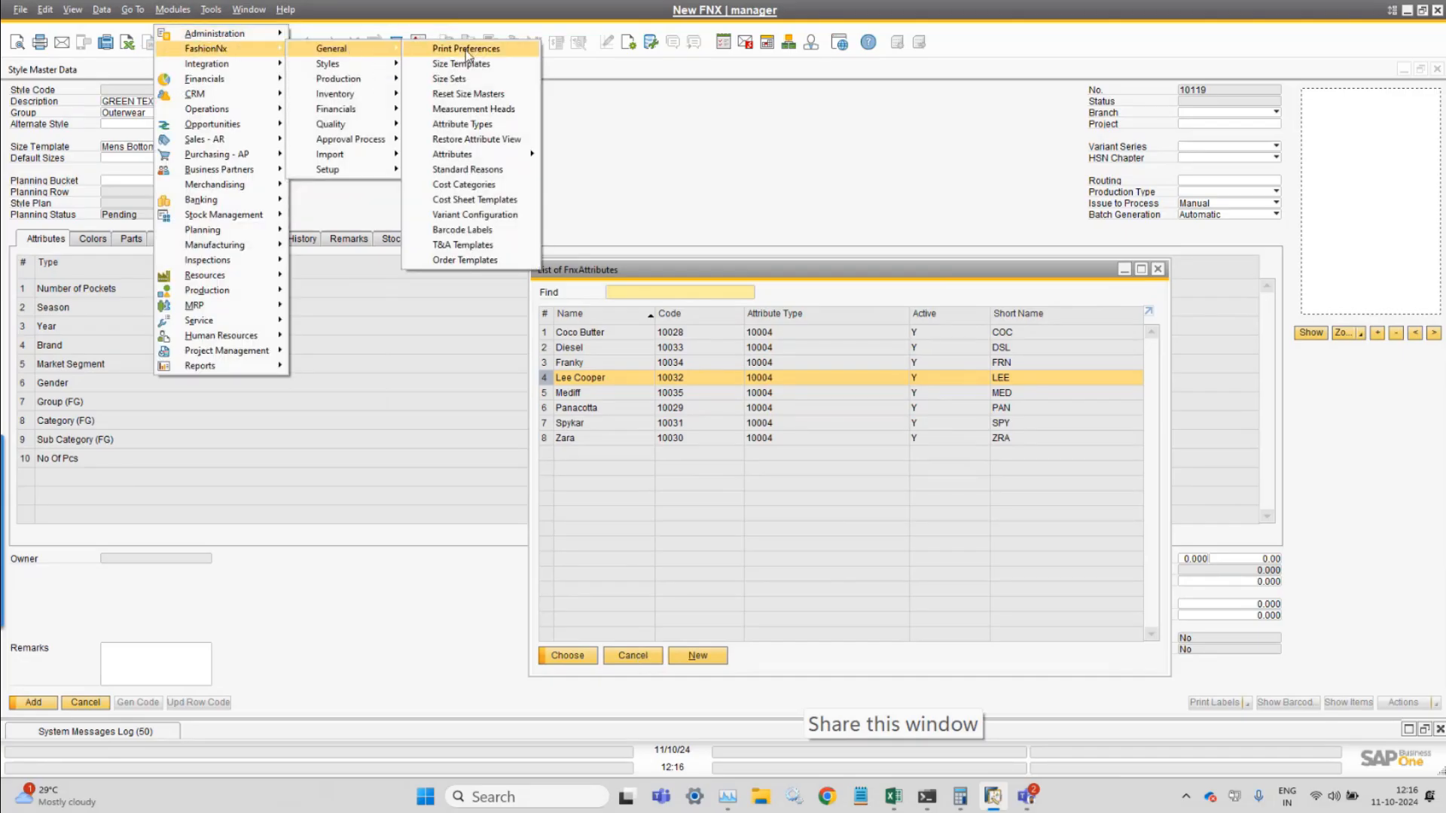
{"action": "mouse_move", "coordinate": [495, 156]}
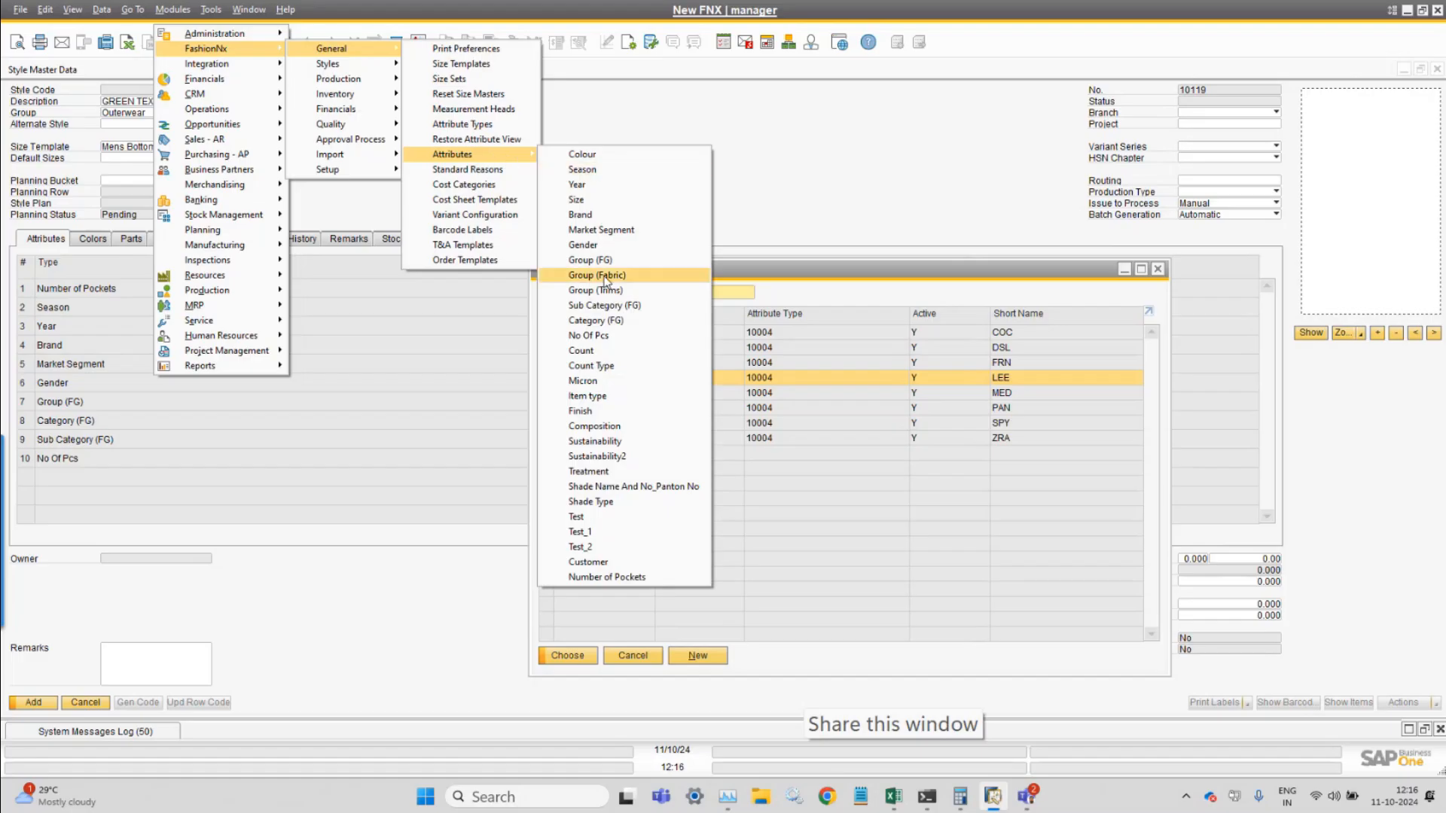
{"action": "left_click", "coordinate": [592, 217]}
{"action": "left_click_drag", "start_coordinate": [859, 215], "coordinate": [915, 441]}
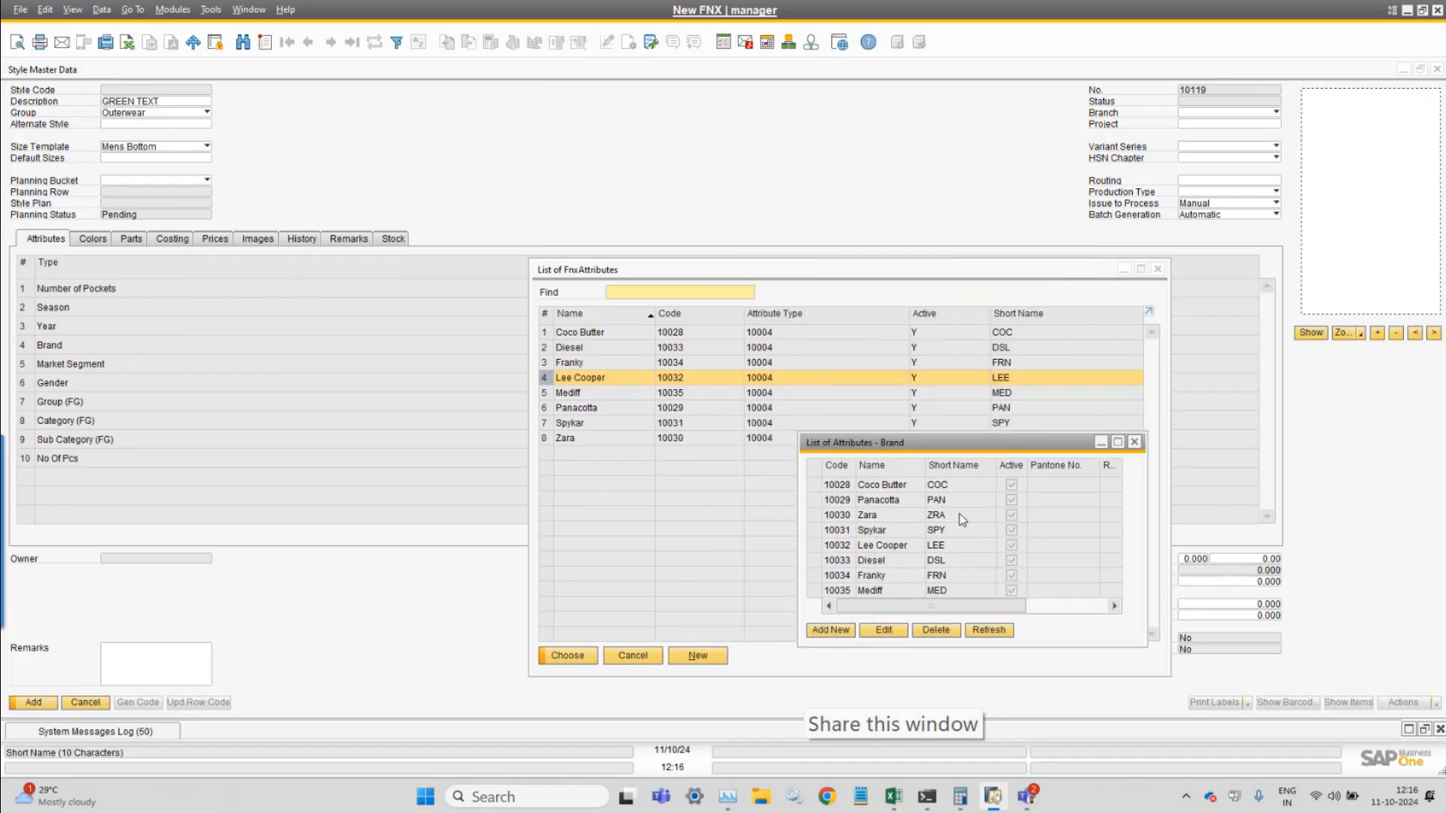
{"action": "left_click", "coordinate": [816, 485]}
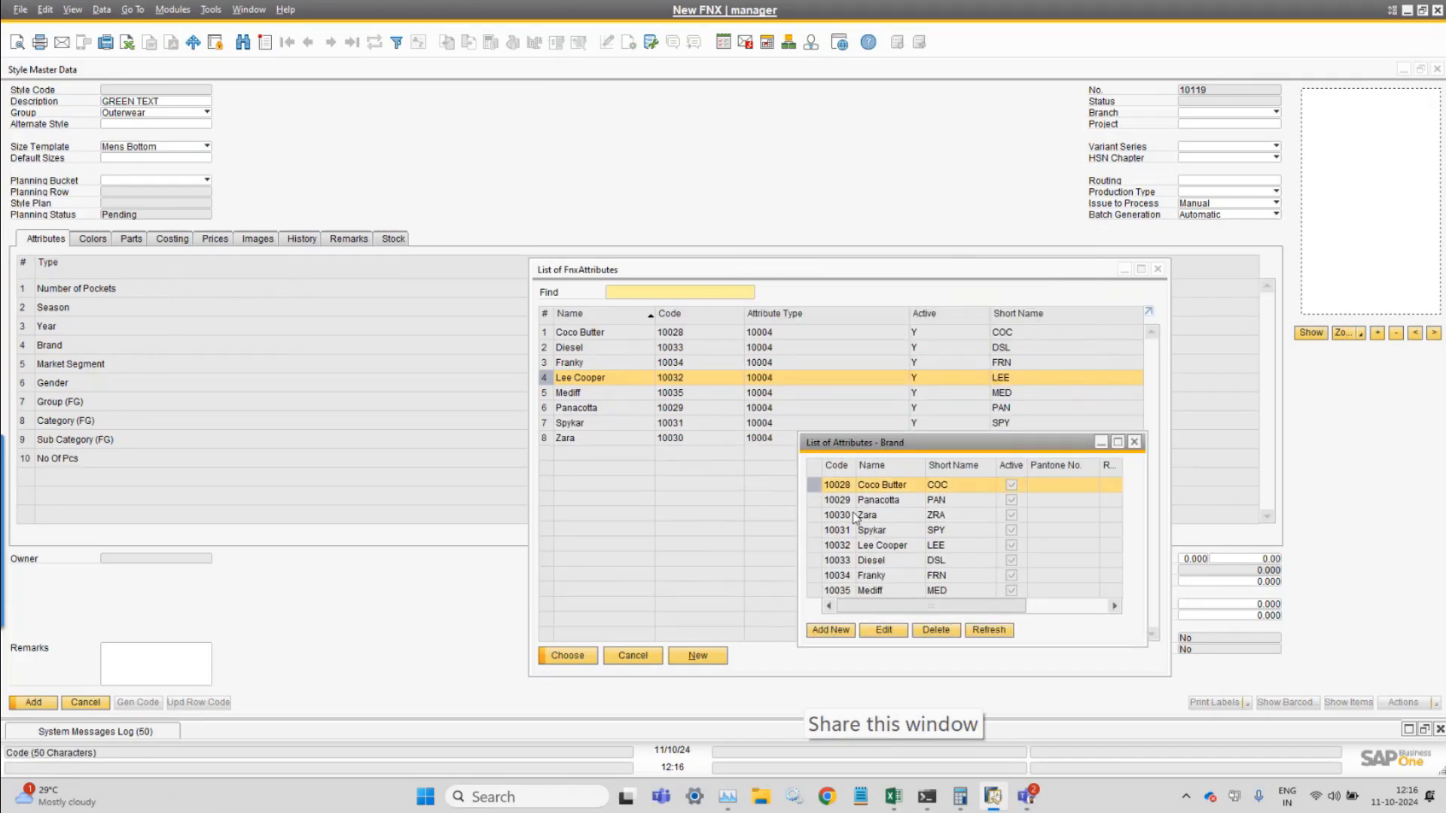
{"action": "left_click", "coordinate": [883, 631]}
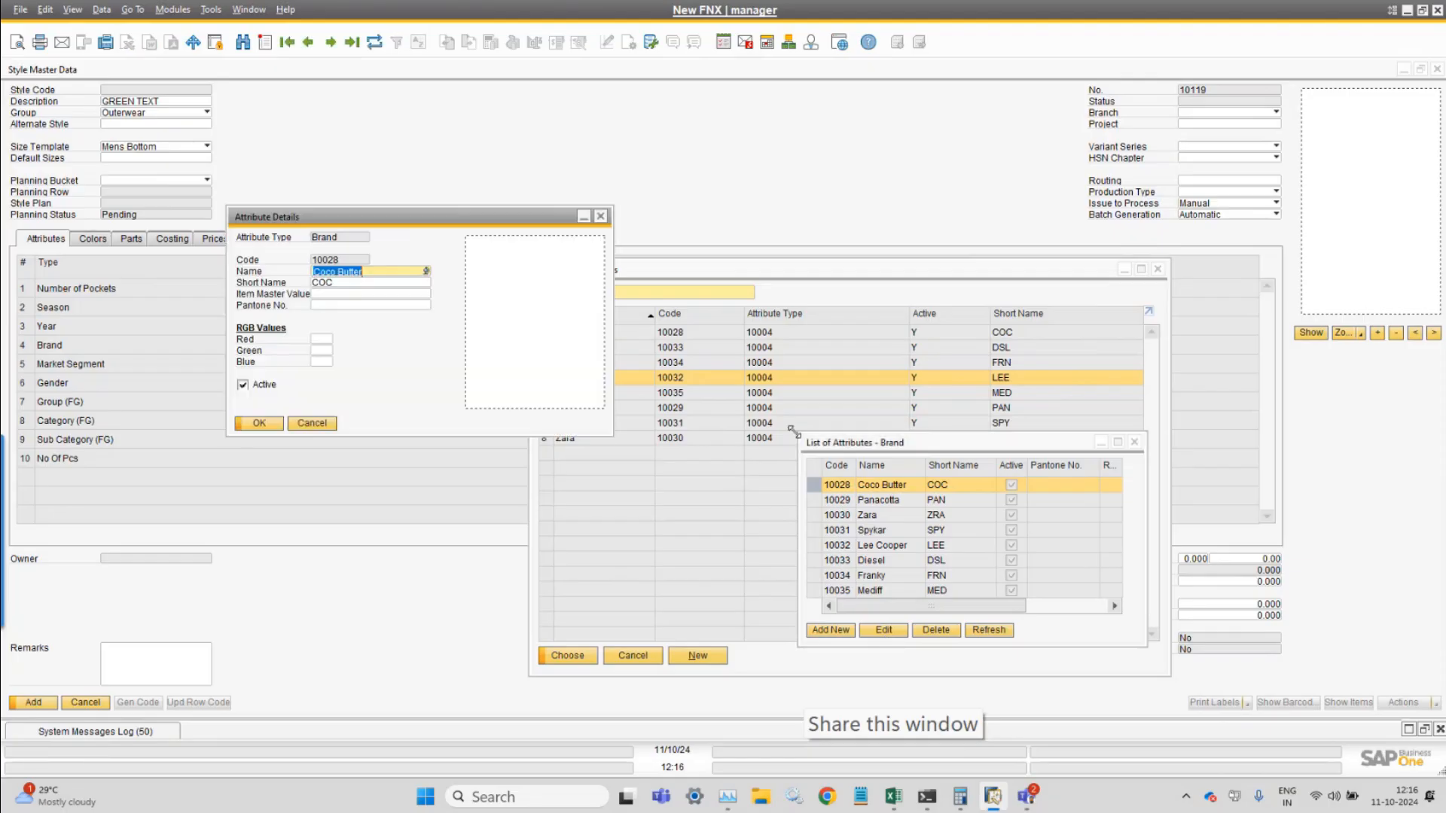
{"action": "left_click_drag", "start_coordinate": [533, 217], "coordinate": [942, 476]}
{"action": "left_click_drag", "start_coordinate": [1241, 331], "coordinate": [1252, 315]}
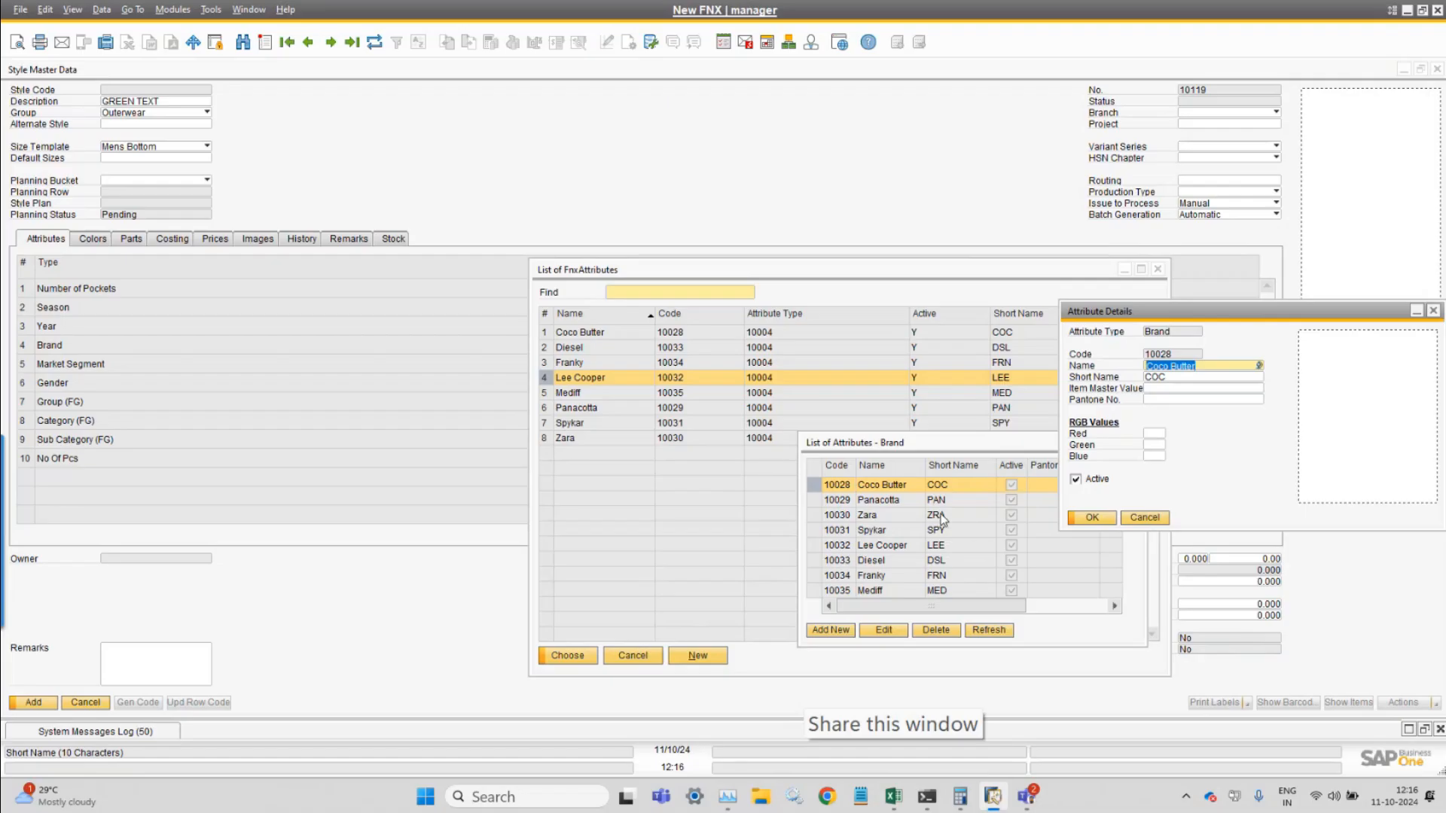
Set the style's Brand to Zara and close the Coco Butter details and the Brand attribute list.
{"action": "left_click", "coordinate": [409, 144]}
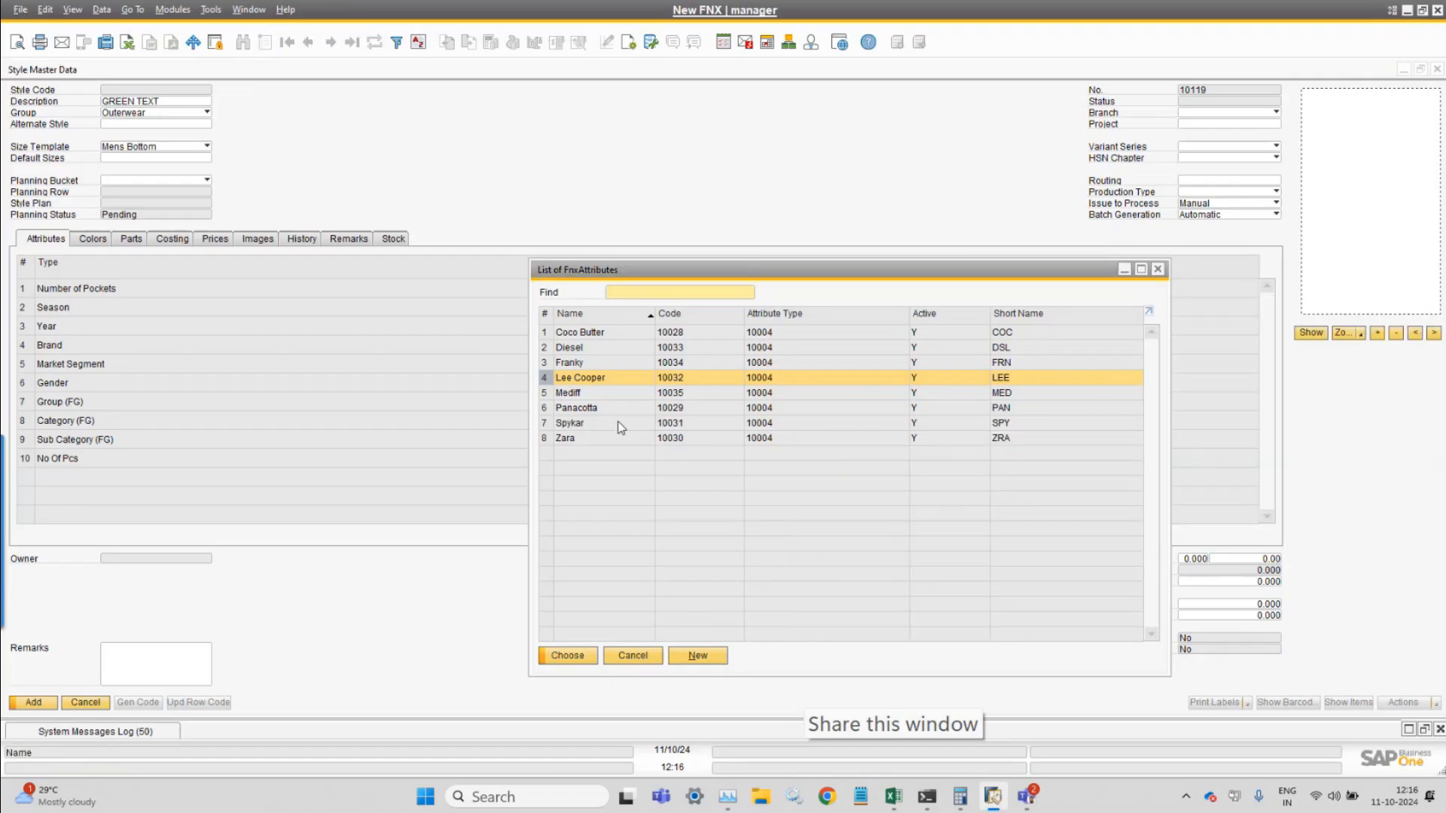
{"action": "left_click", "coordinate": [618, 349]}
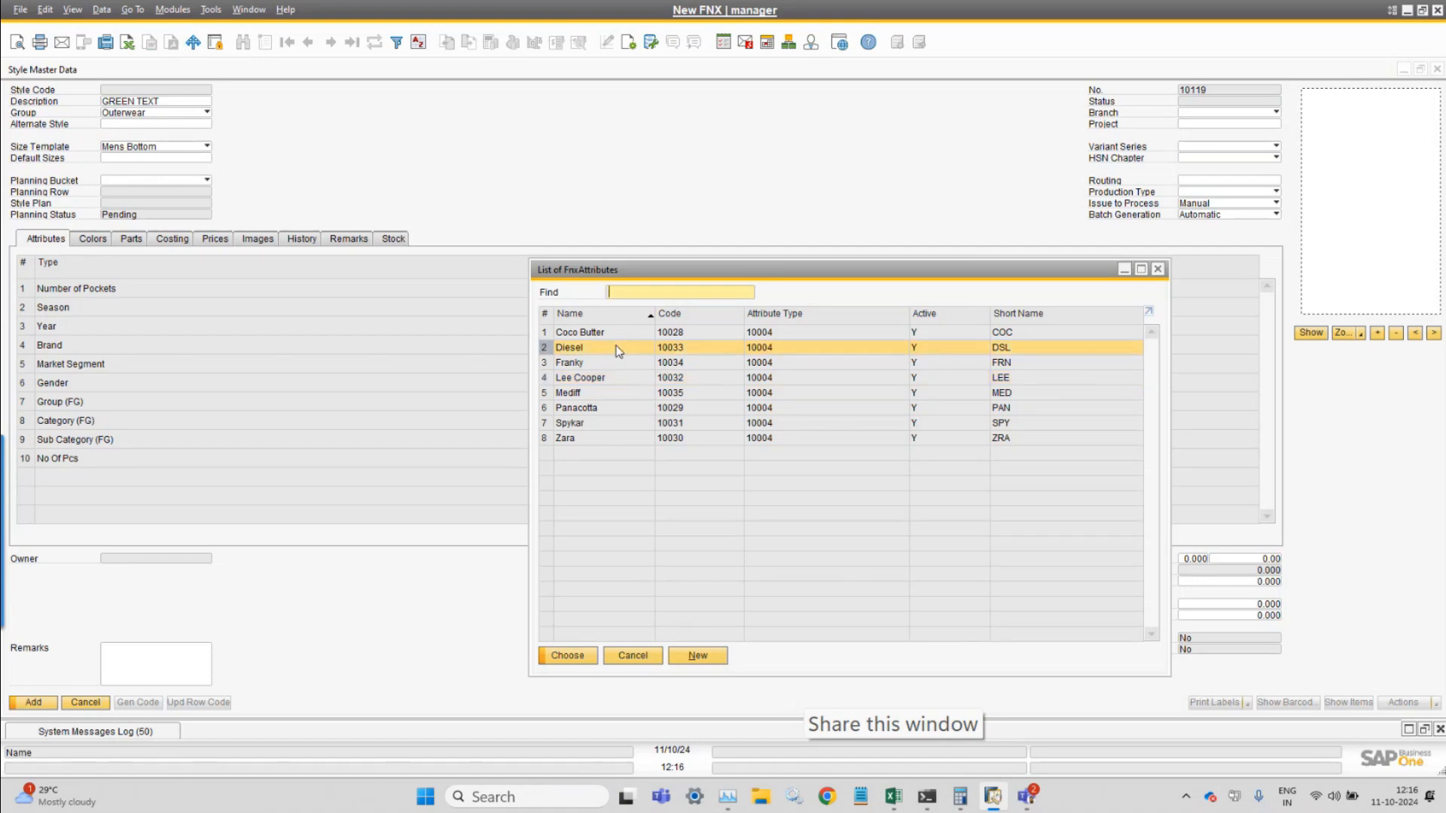
{"action": "double_click", "coordinate": [591, 439]}
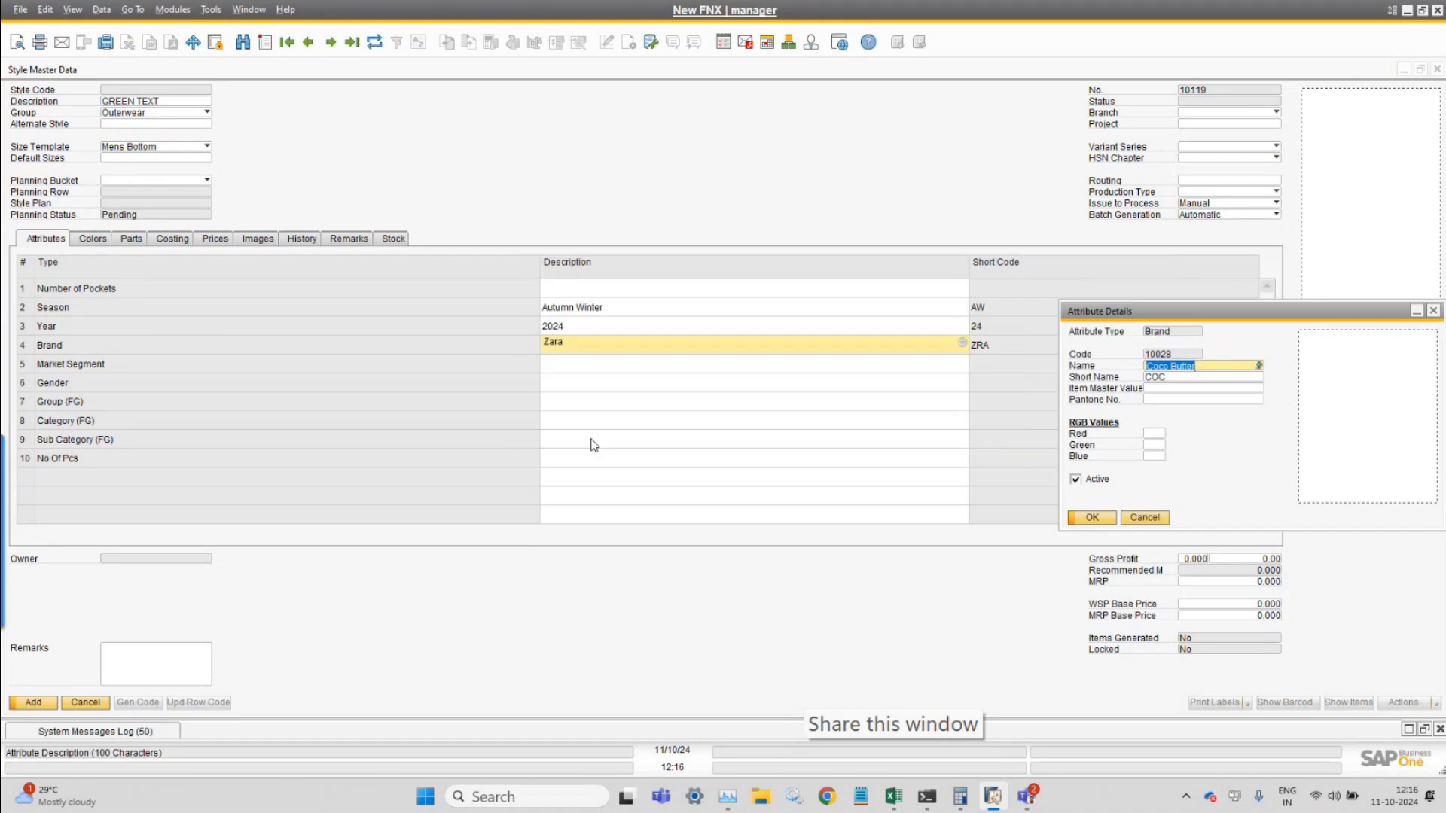
{"action": "left_click", "coordinate": [1144, 517]}
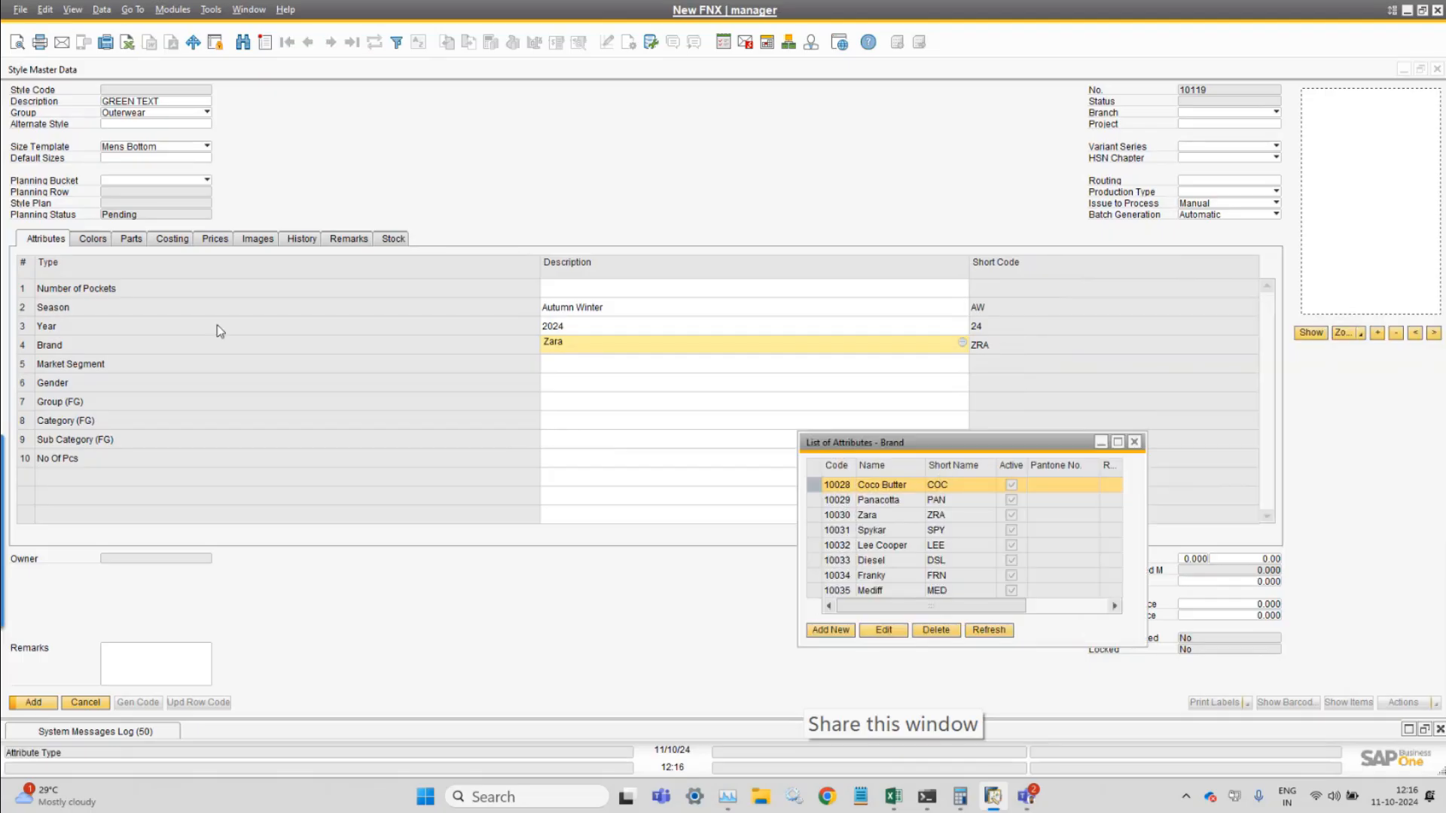
{"action": "left_click", "coordinate": [1134, 442]}
Choose a value for the style's Market Segment attribute from its value list.
{"action": "left_click", "coordinate": [658, 368]}
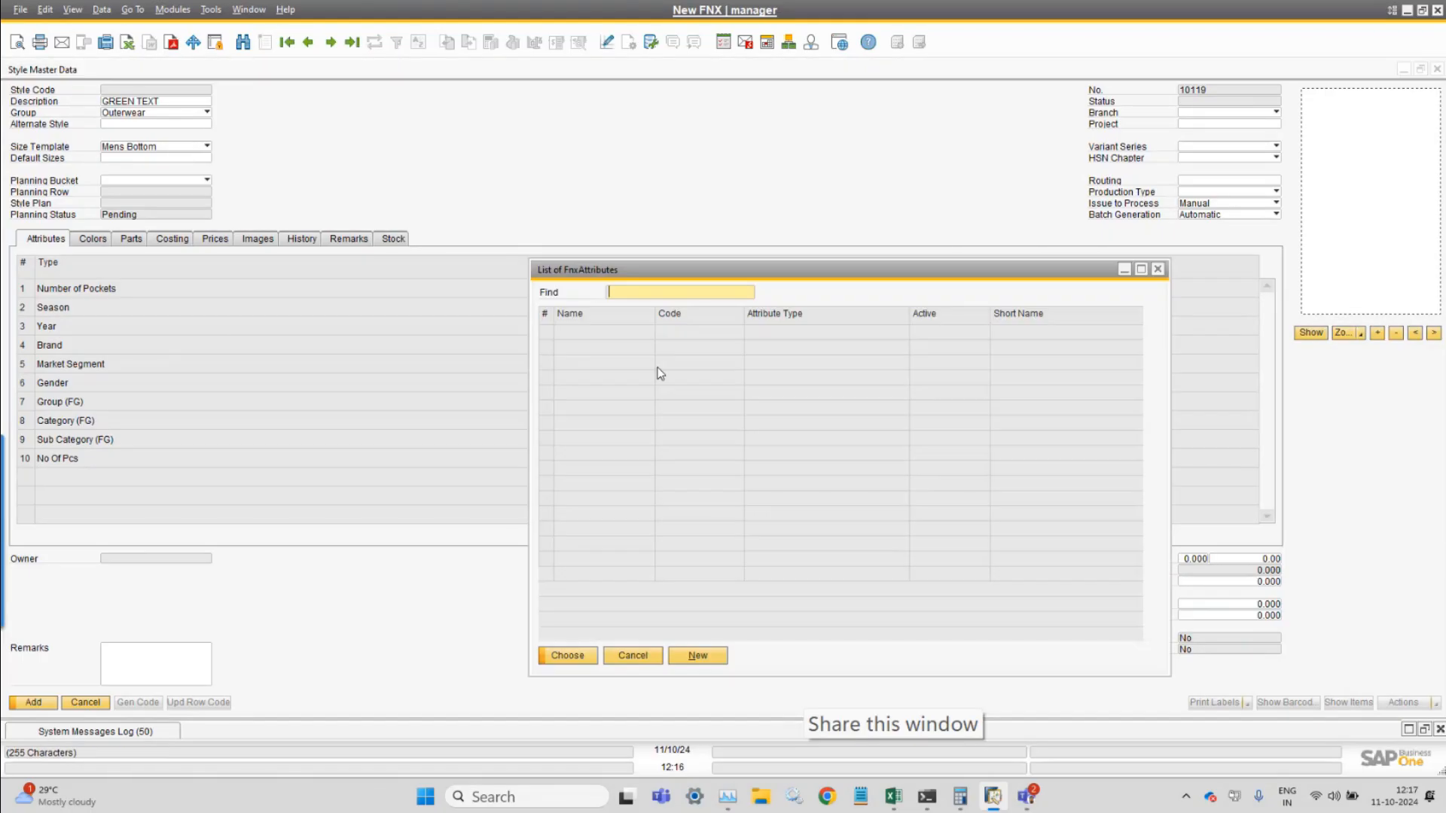
{"action": "left_click", "coordinate": [658, 365]}
{"action": "double_click", "coordinate": [657, 367]}
Browse the value list of the style's Gender attribute and set it to Mens.
{"action": "key", "text": "Tab"}
{"action": "key", "text": "Down"}
{"action": "key", "text": "Down"}
{"action": "key", "text": "Down"}
{"action": "key", "text": "Down"}
{"action": "key", "text": "Down"}
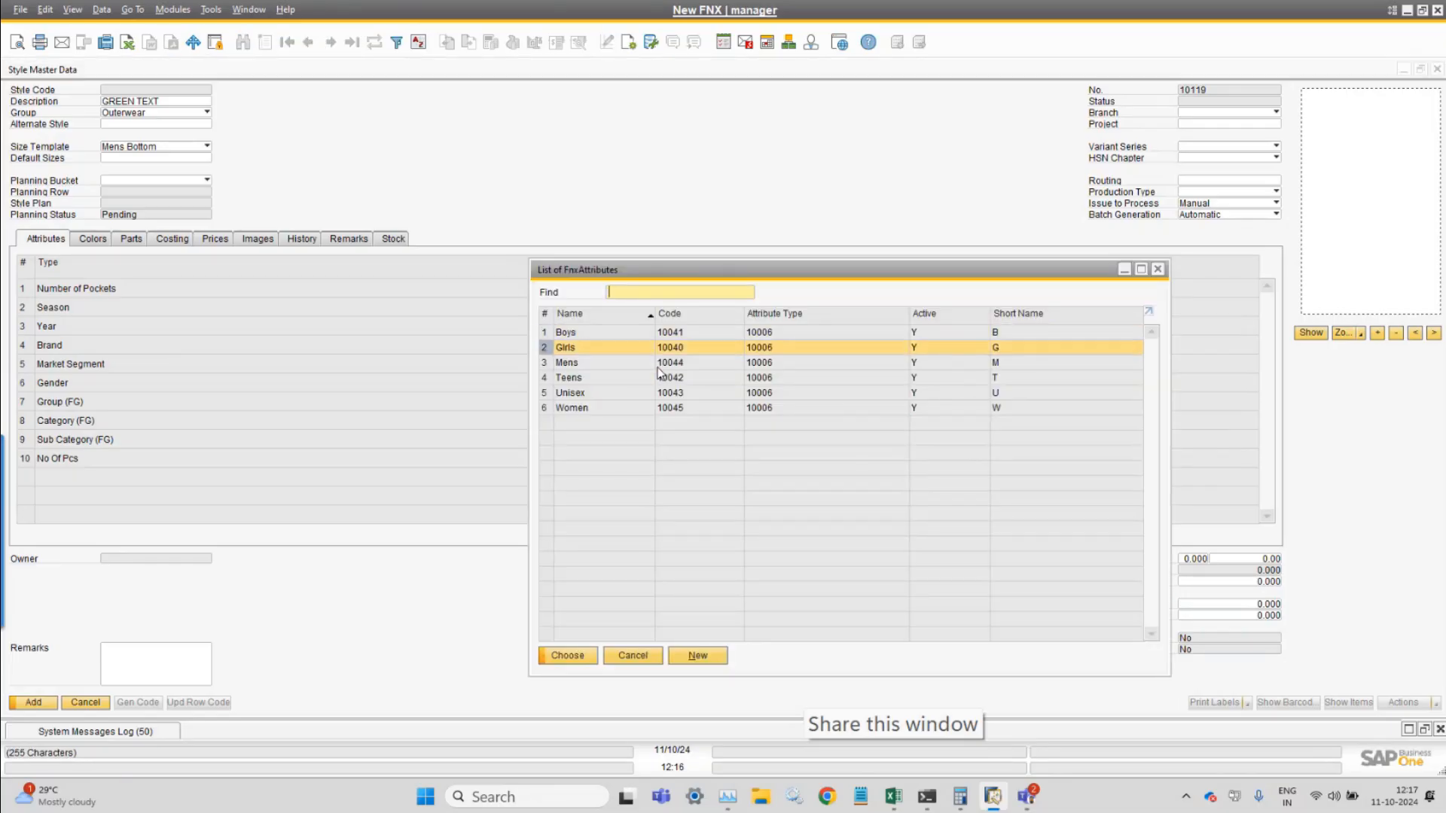
{"action": "key", "text": "Up"}
{"action": "key", "text": "Up"}
{"action": "key", "text": "Up"}
{"action": "key", "text": "Up"}
{"action": "key", "text": "Up"}
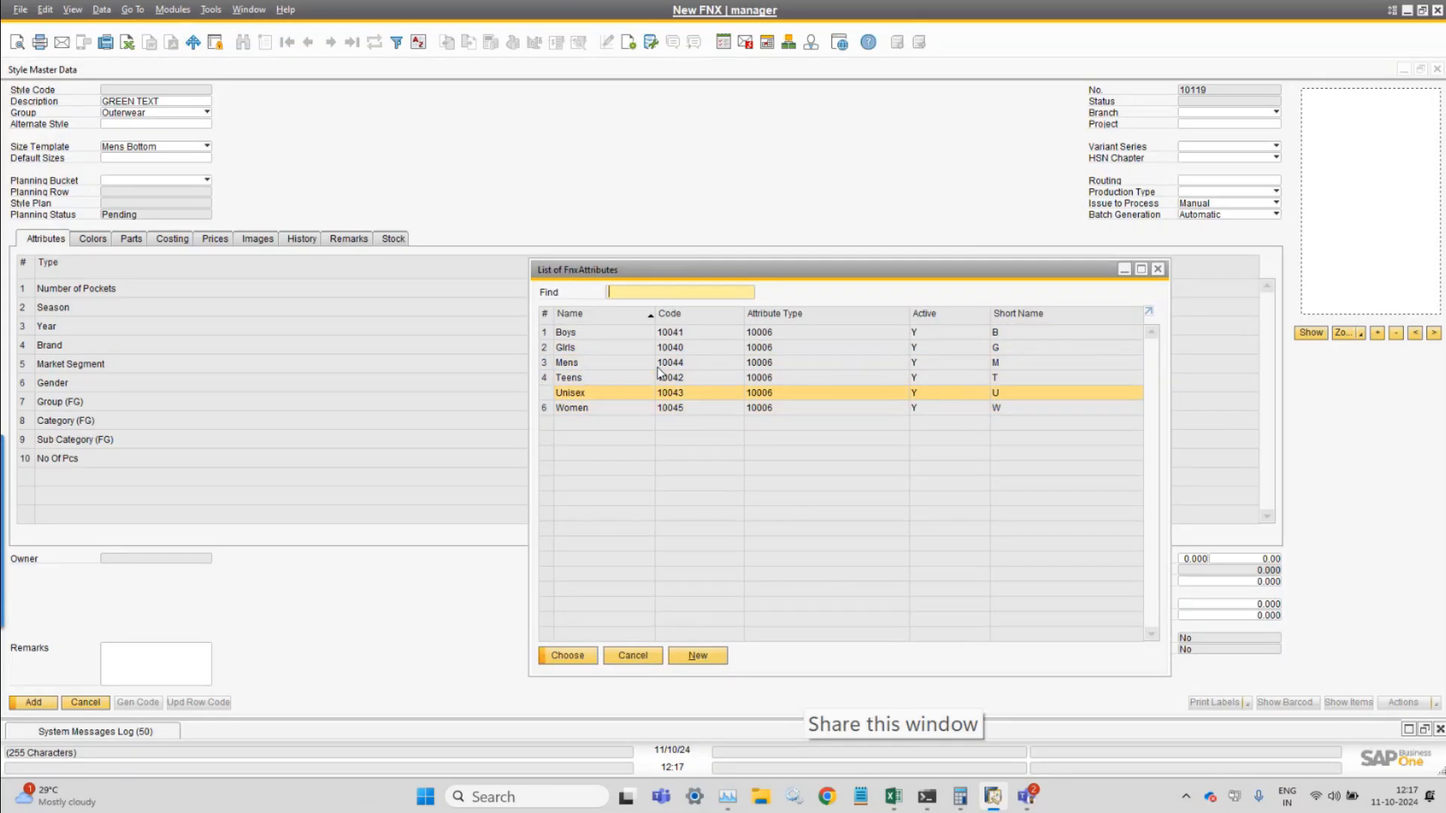
{"action": "left_click", "coordinate": [658, 367]}
{"action": "double_click", "coordinate": [657, 368]}
Set the style's Group (FG) attribute to Adults from its value list.
{"action": "key", "text": "Tab"}
{"action": "key", "text": "Down"}
{"action": "key", "text": "Down"}
{"action": "key", "text": "Up"}
{"action": "key", "text": "Up"}
{"action": "key", "text": "Return"}
Set the style's Category (FG) attribute to Separate from its value list.
{"action": "key", "text": "Tab"}
{"action": "key", "text": "Down"}
{"action": "key", "text": "Down"}
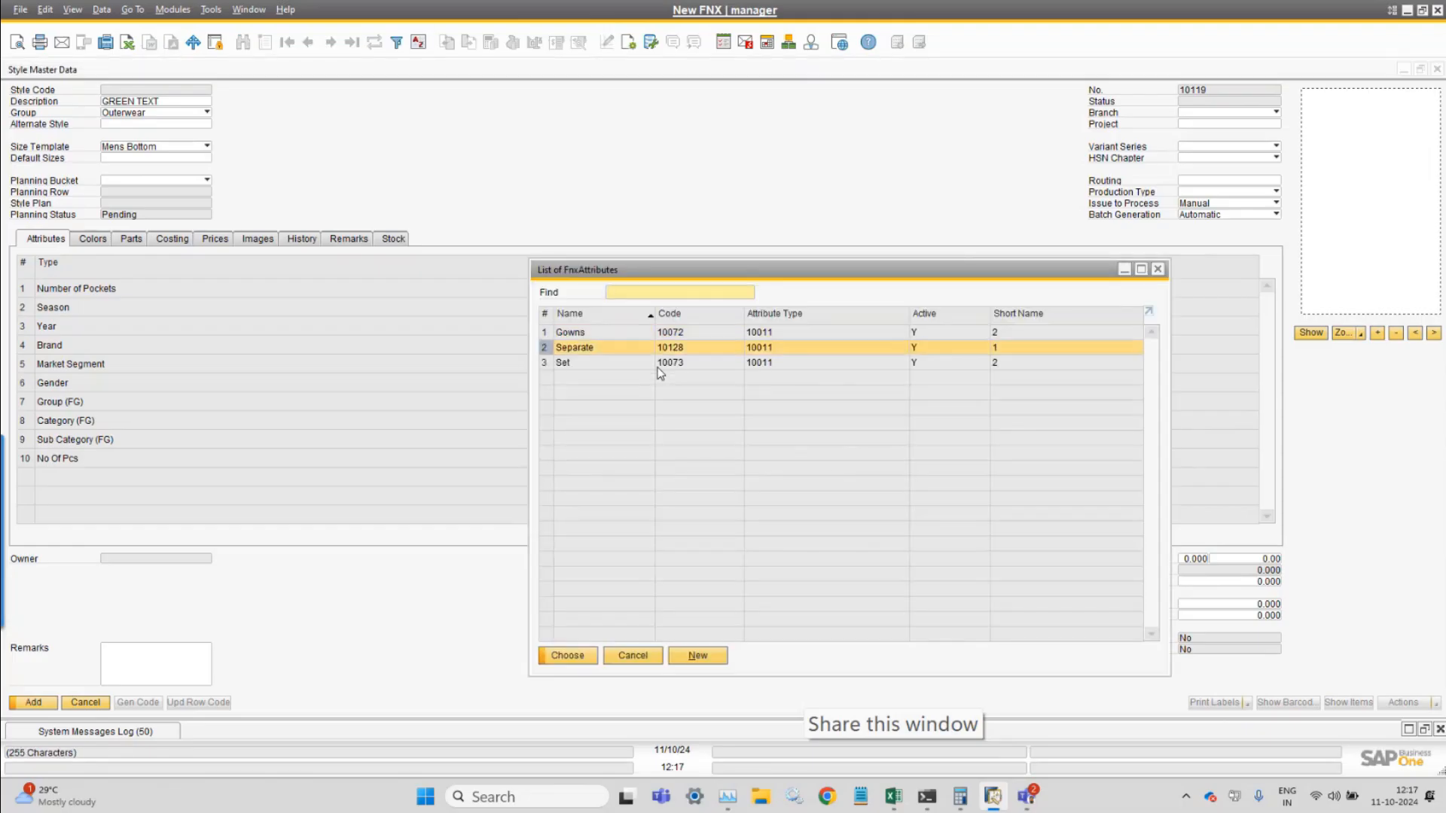
{"action": "key", "text": "Up"}
{"action": "key", "text": "Return"}
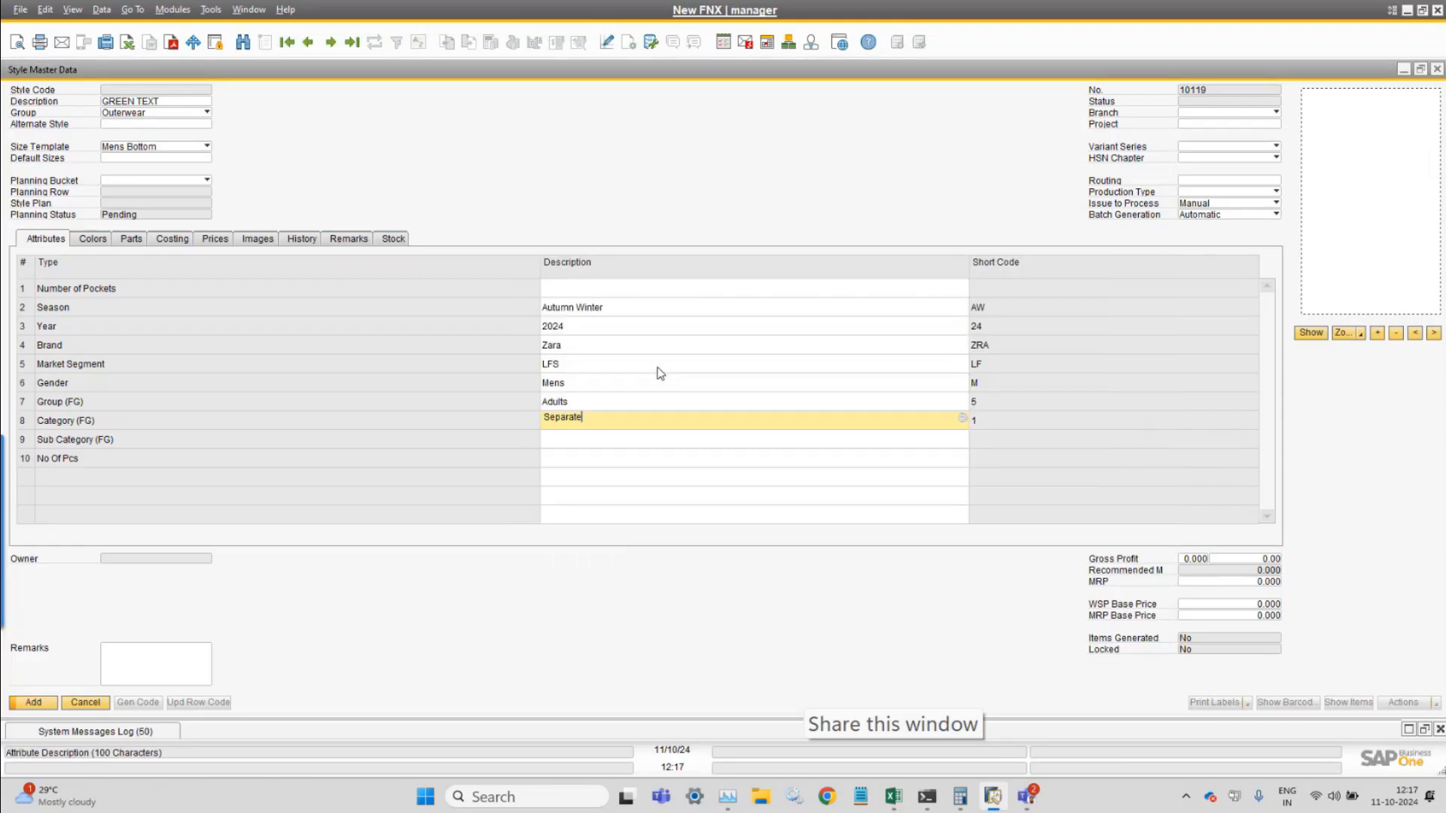
{"action": "key", "text": "Tab"}
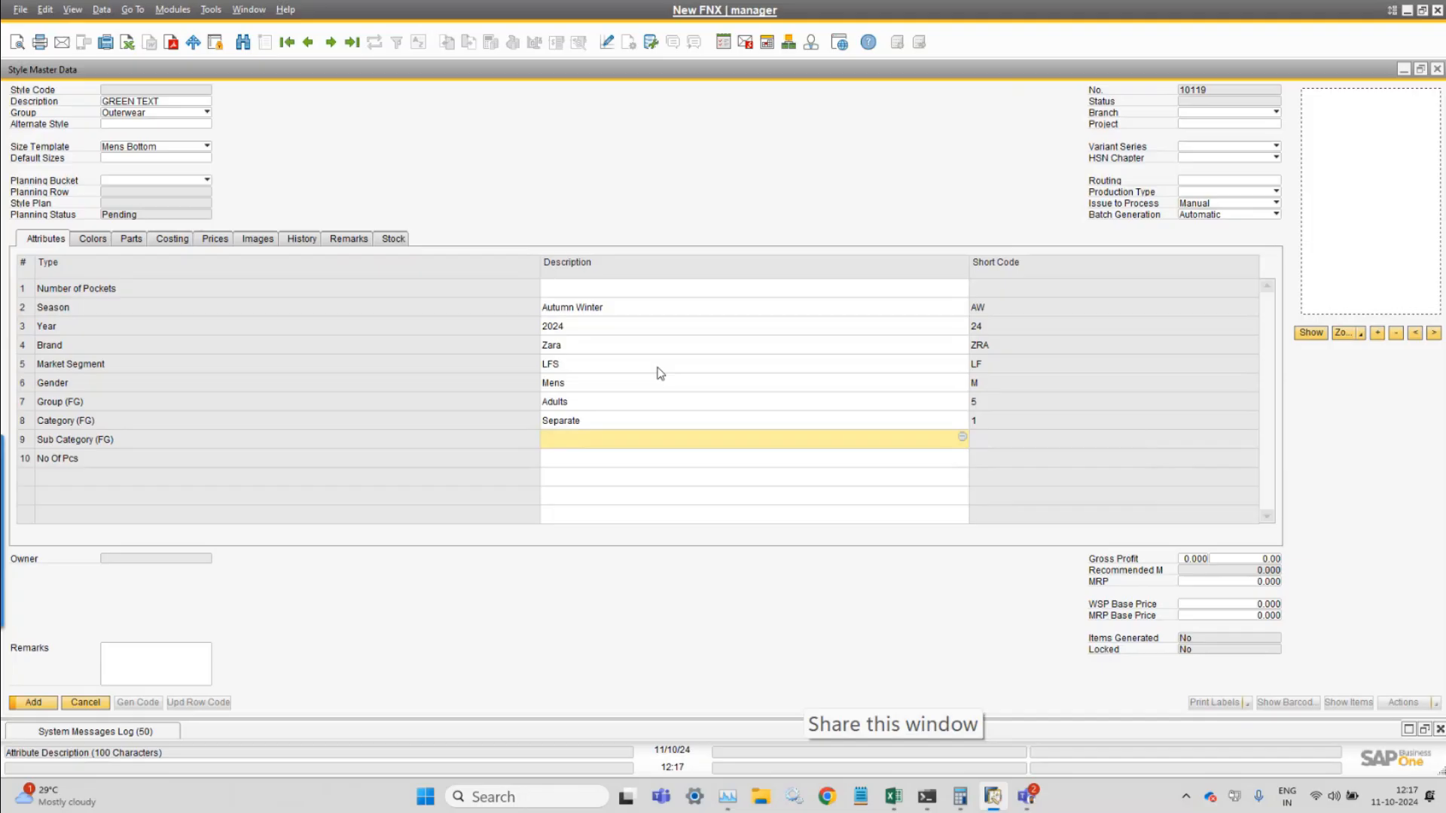
Clear the style's Category (FG) value, review the available categories, and choose Separate again.
{"action": "key", "text": "Tab"}
{"action": "key", "text": "Escape"}
{"action": "key", "text": "Up"}
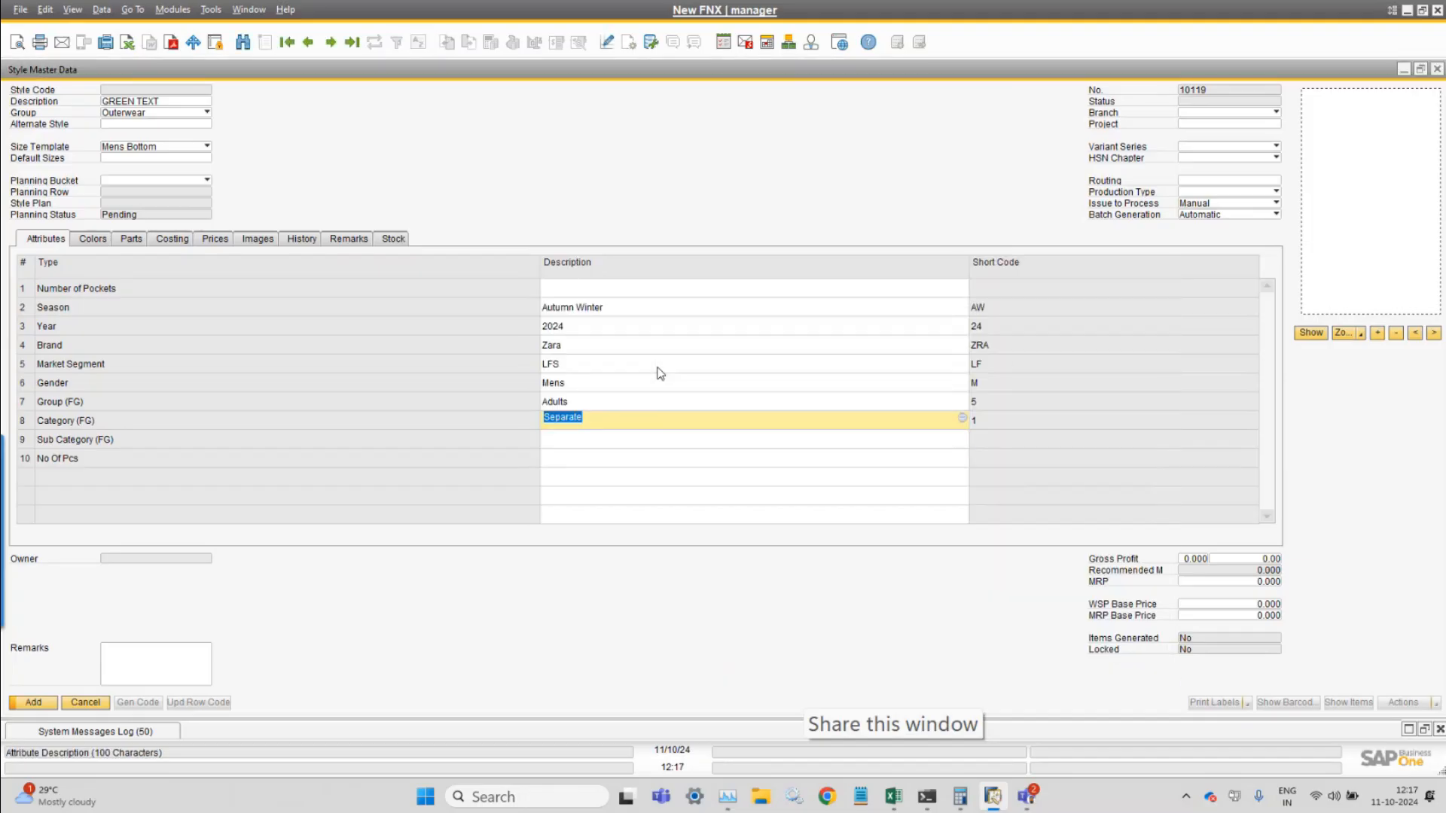
{"action": "key", "text": "BackSpace"}
{"action": "key", "text": "Tab"}
{"action": "key", "text": "Down"}
{"action": "key", "text": "Down"}
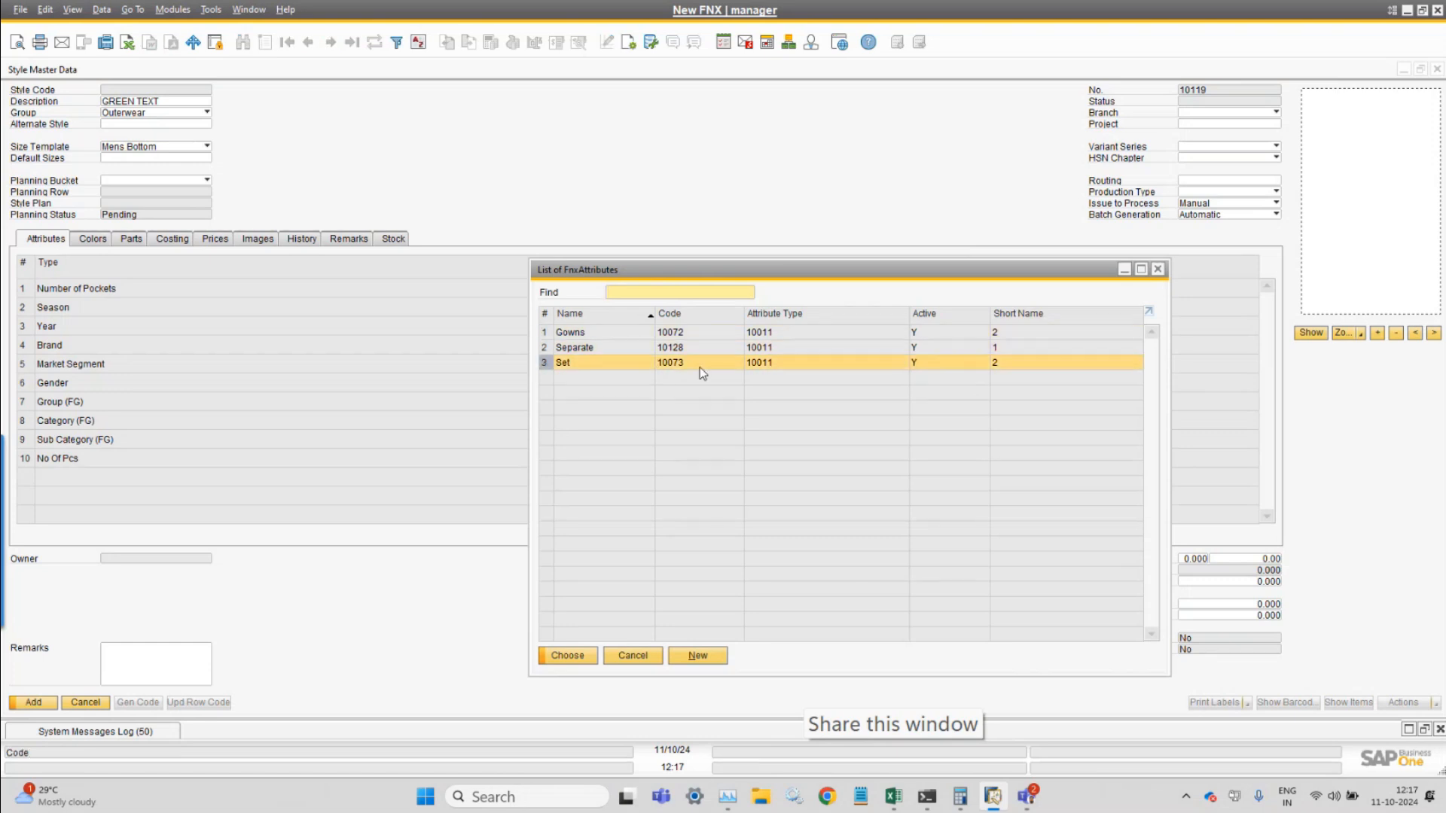
{"action": "key", "text": "Escape"}
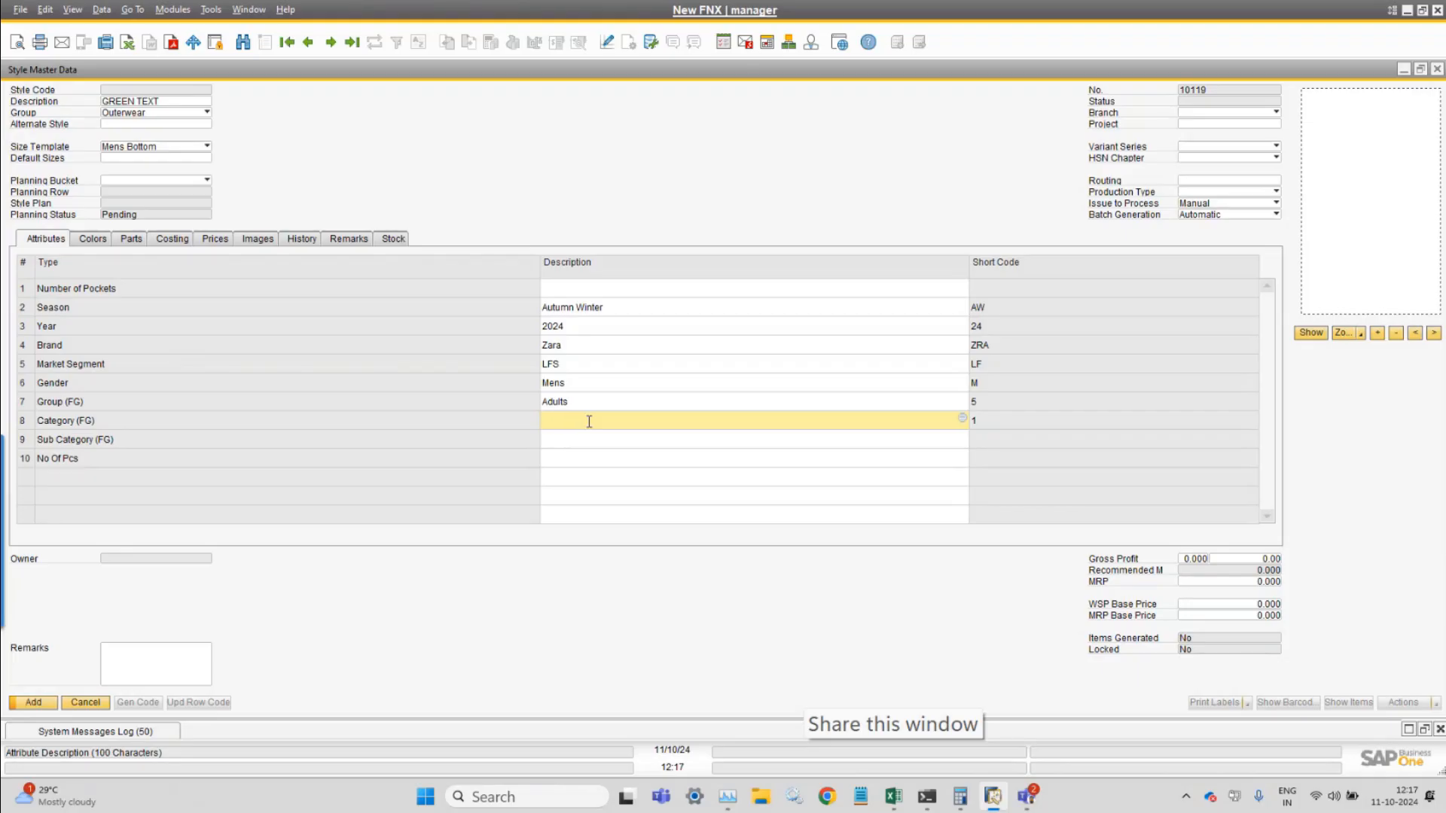
{"action": "key", "text": "Tab"}
{"action": "key", "text": "Down"}
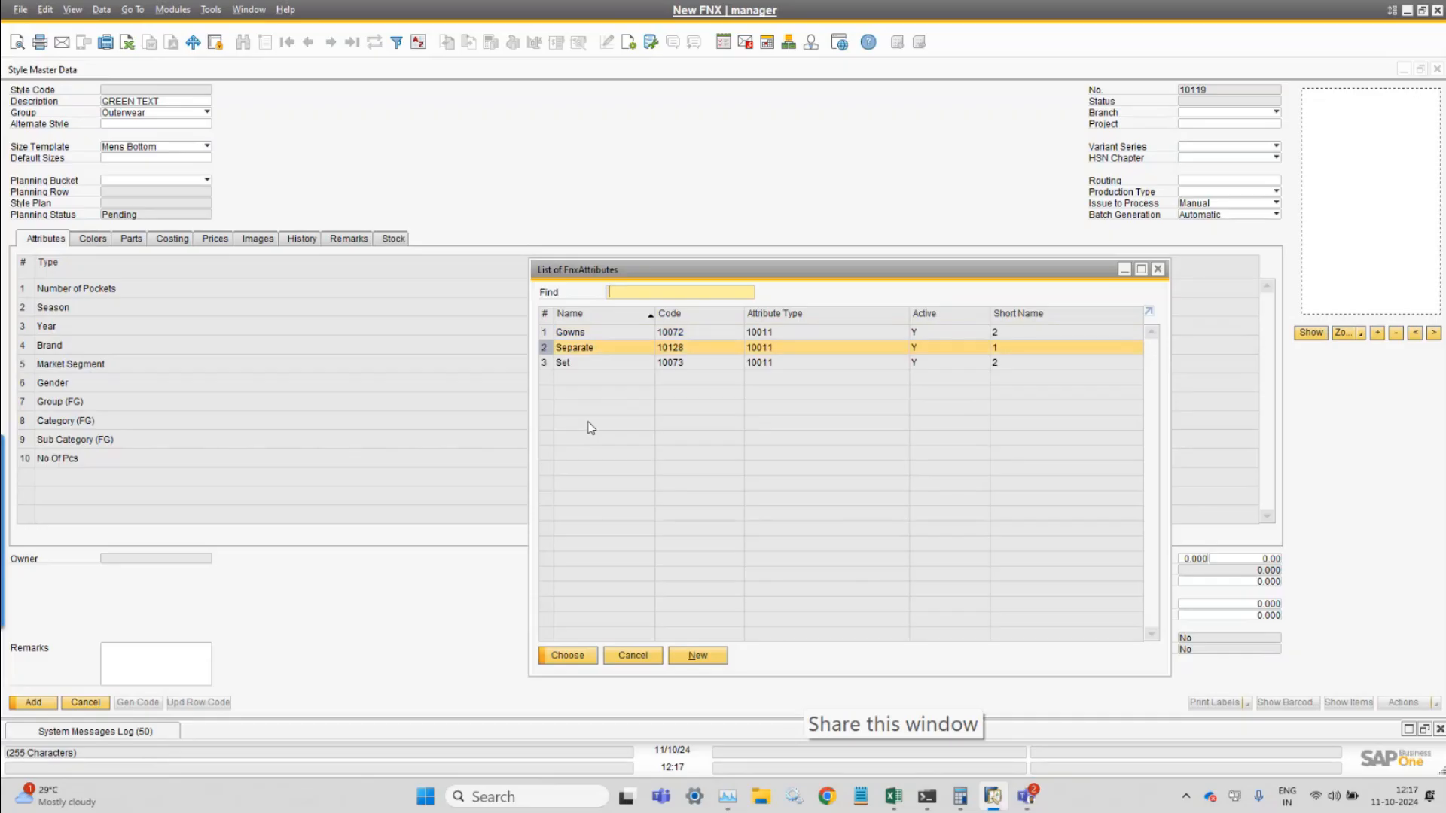
{"action": "key", "text": "Return"}
{"action": "key", "text": "Tab"}
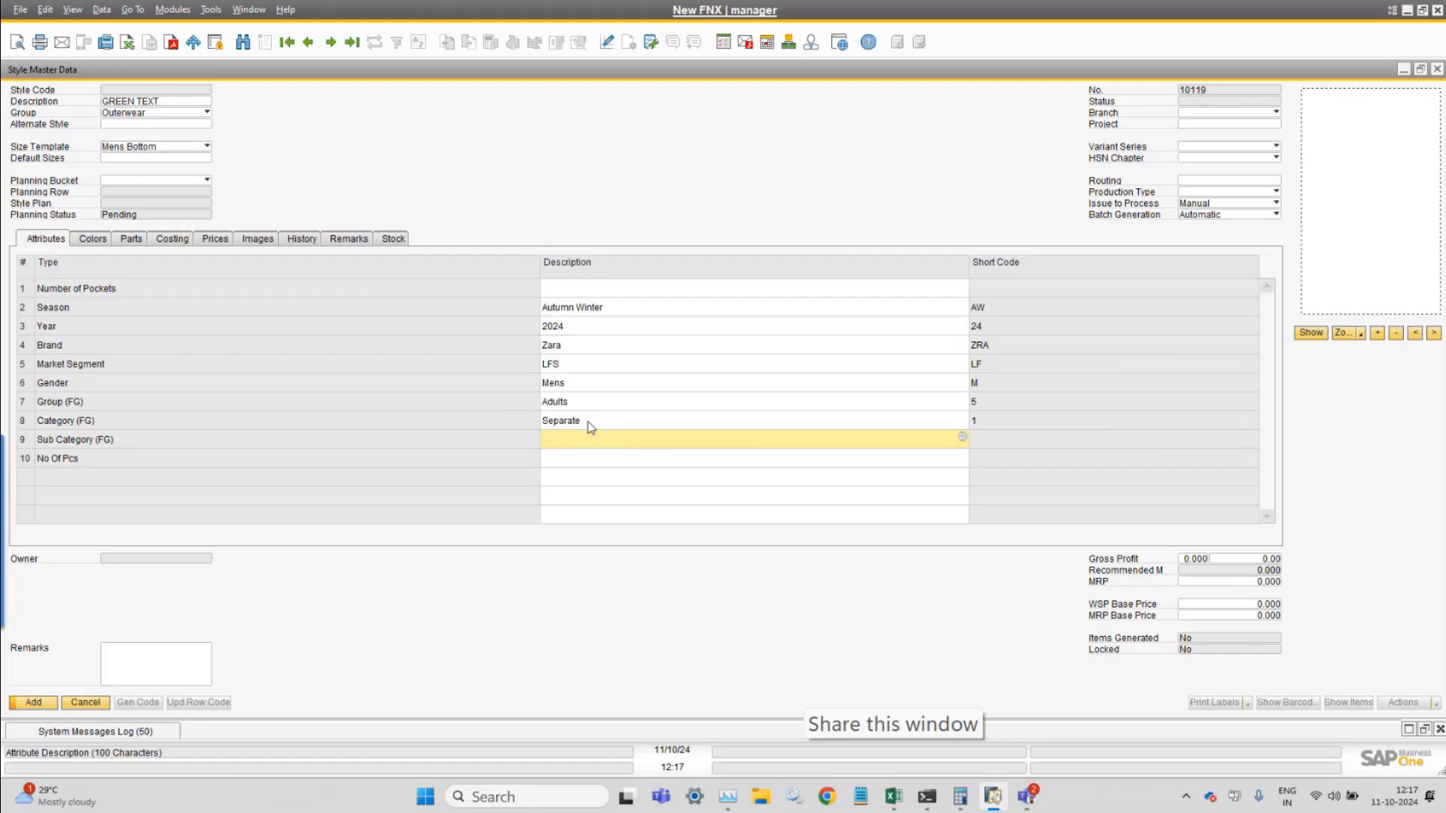
Set the style's Sub Category (FG) to Bottom and its No Of Pcs to 1N.
{"action": "key", "text": "Tab"}
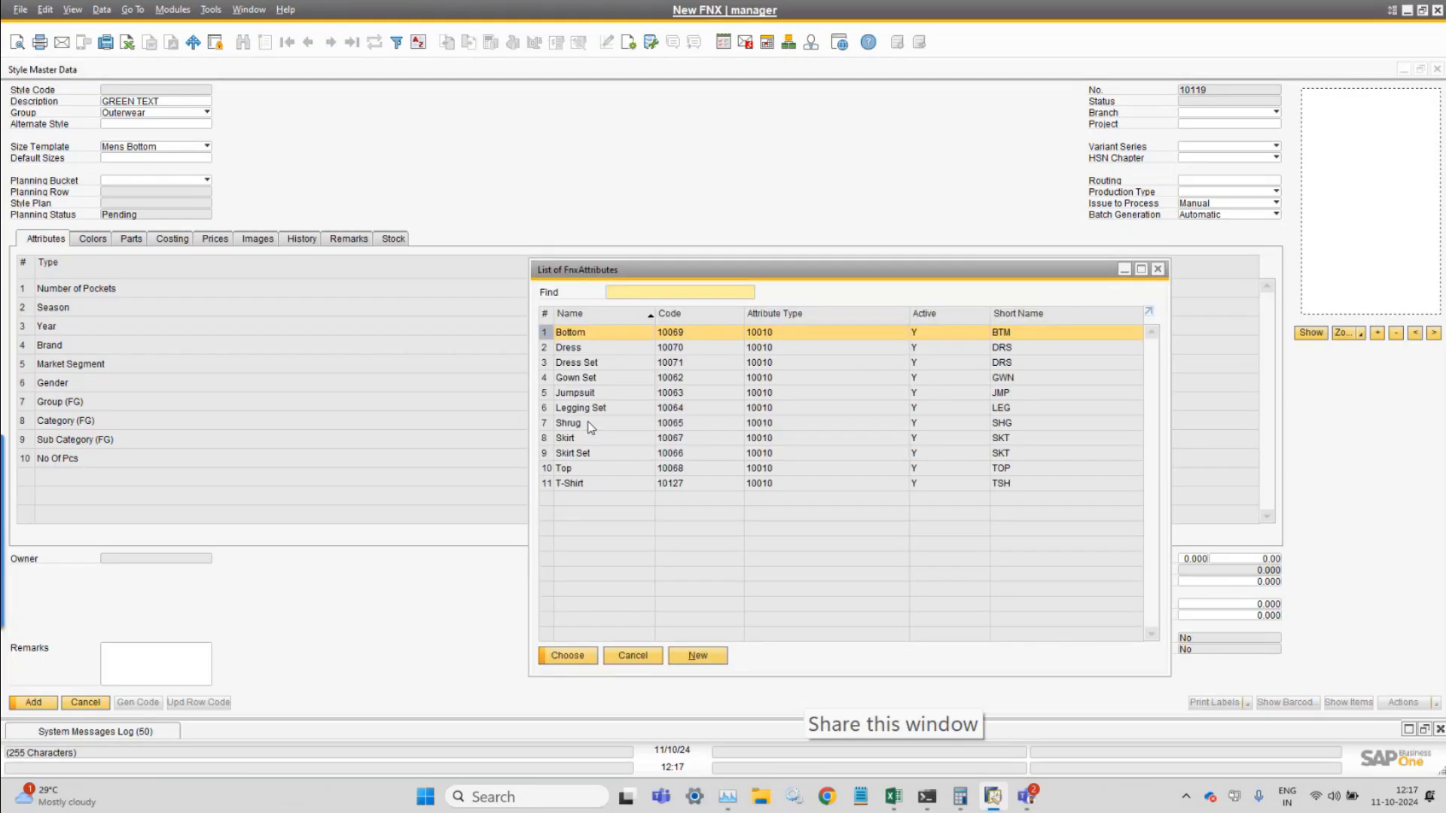
{"action": "key", "text": "Return"}
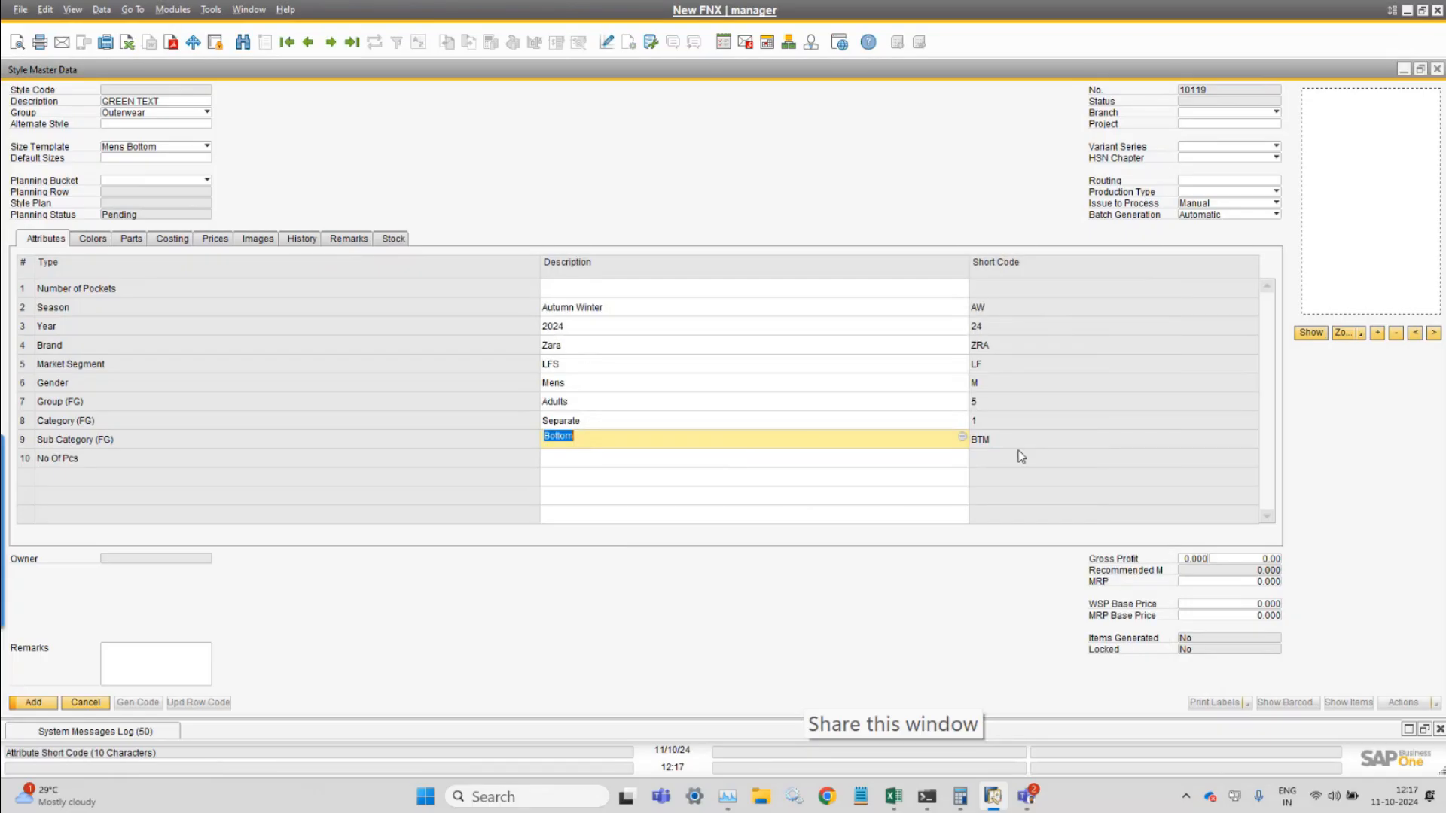
{"action": "left_click", "coordinate": [748, 458]}
{"action": "key", "text": "Tab"}
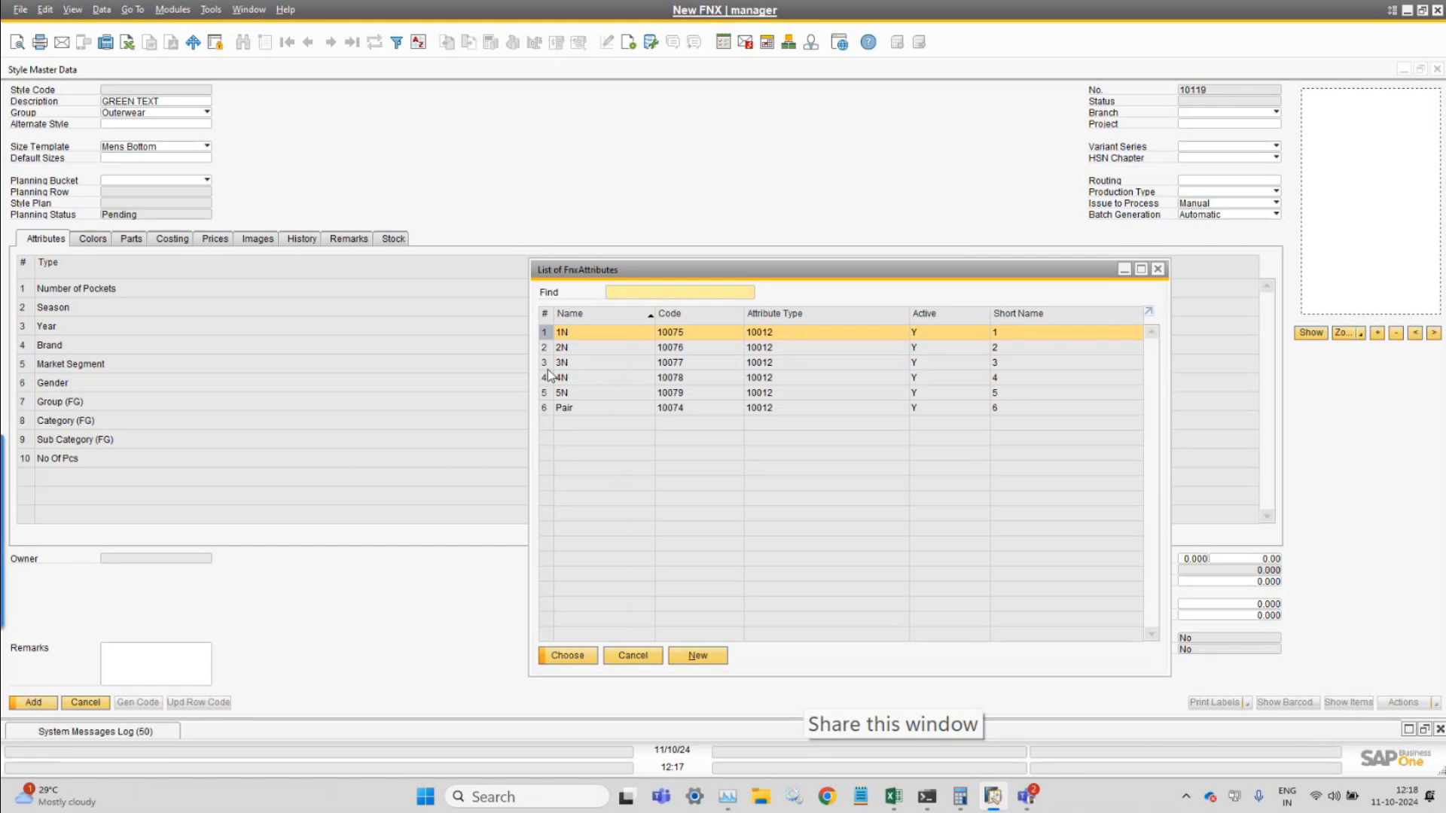
{"action": "left_click", "coordinate": [602, 348]}
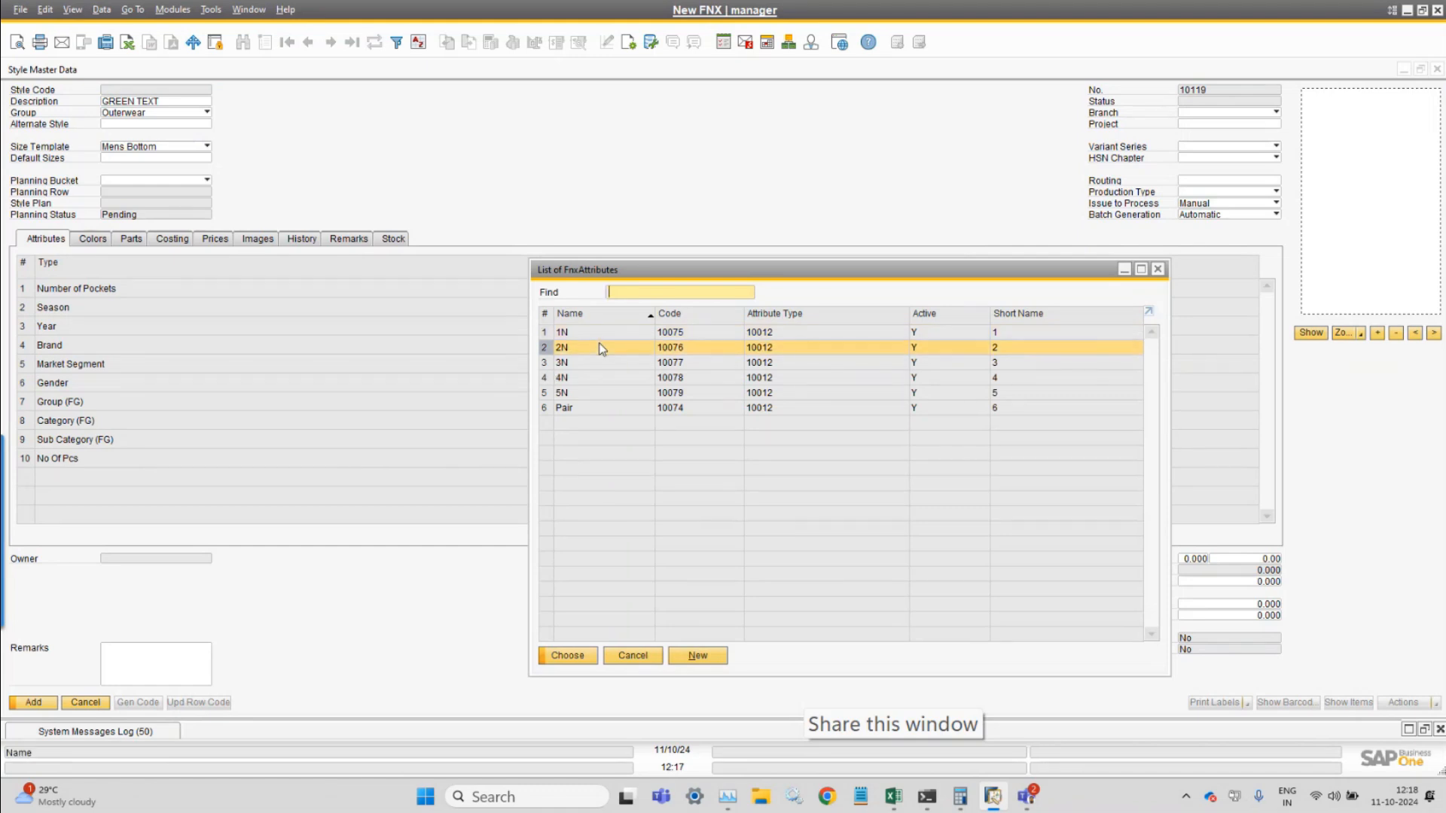
{"action": "left_click", "coordinate": [592, 364]}
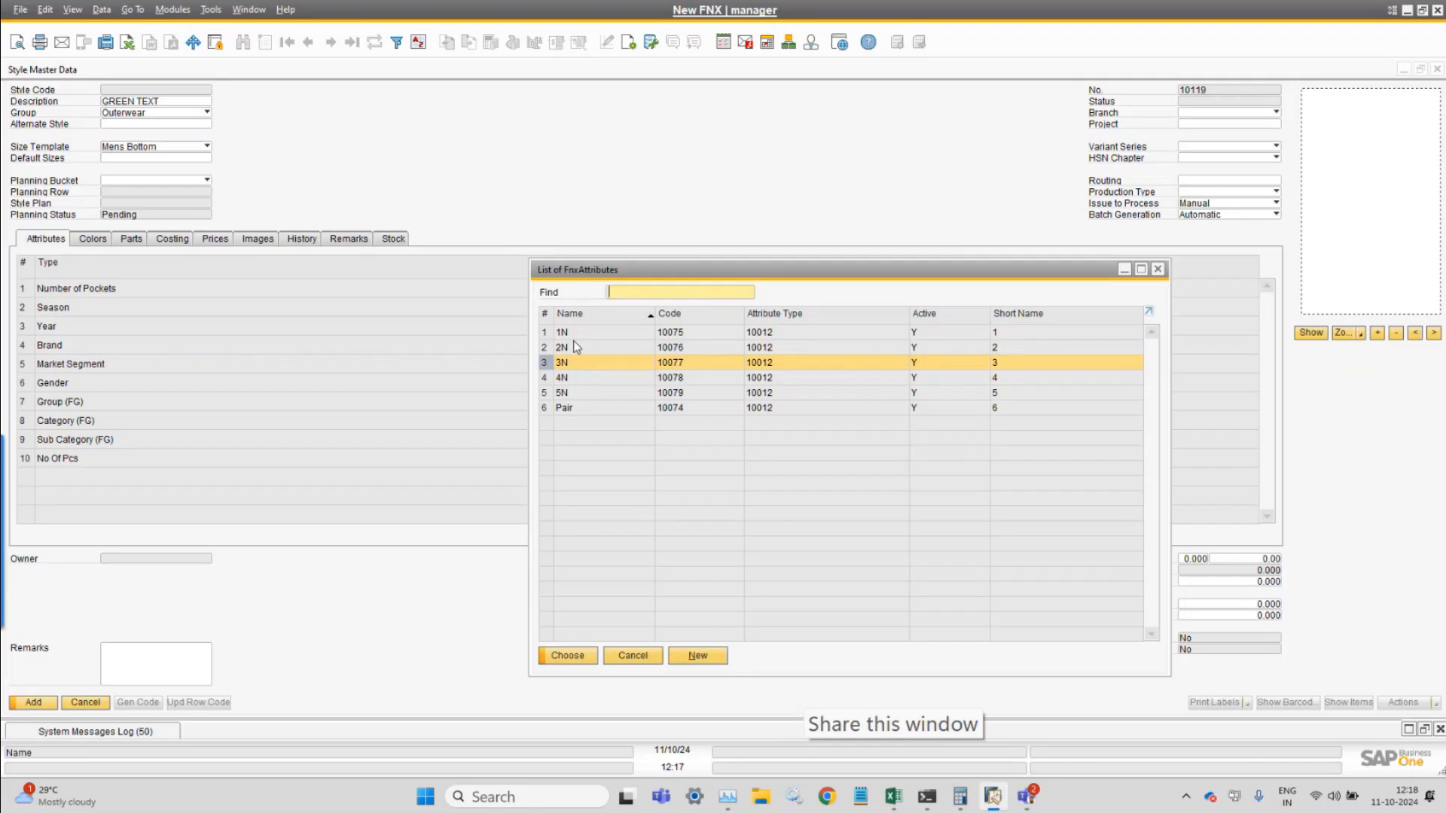
{"action": "double_click", "coordinate": [577, 334]}
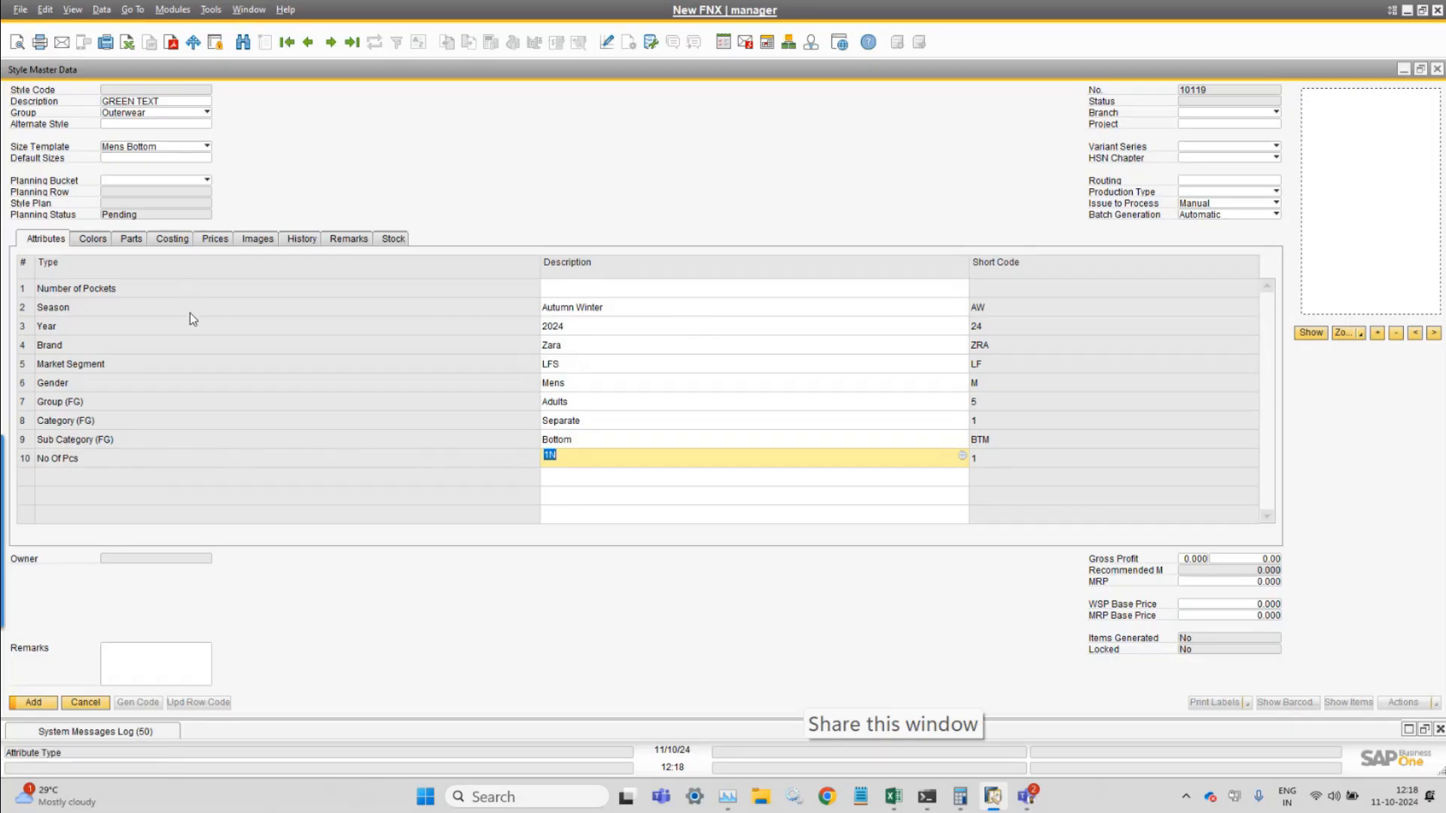
Set the style's Number of Pockets attribute to 4 from its value list.
{"action": "left_click", "coordinate": [579, 285]}
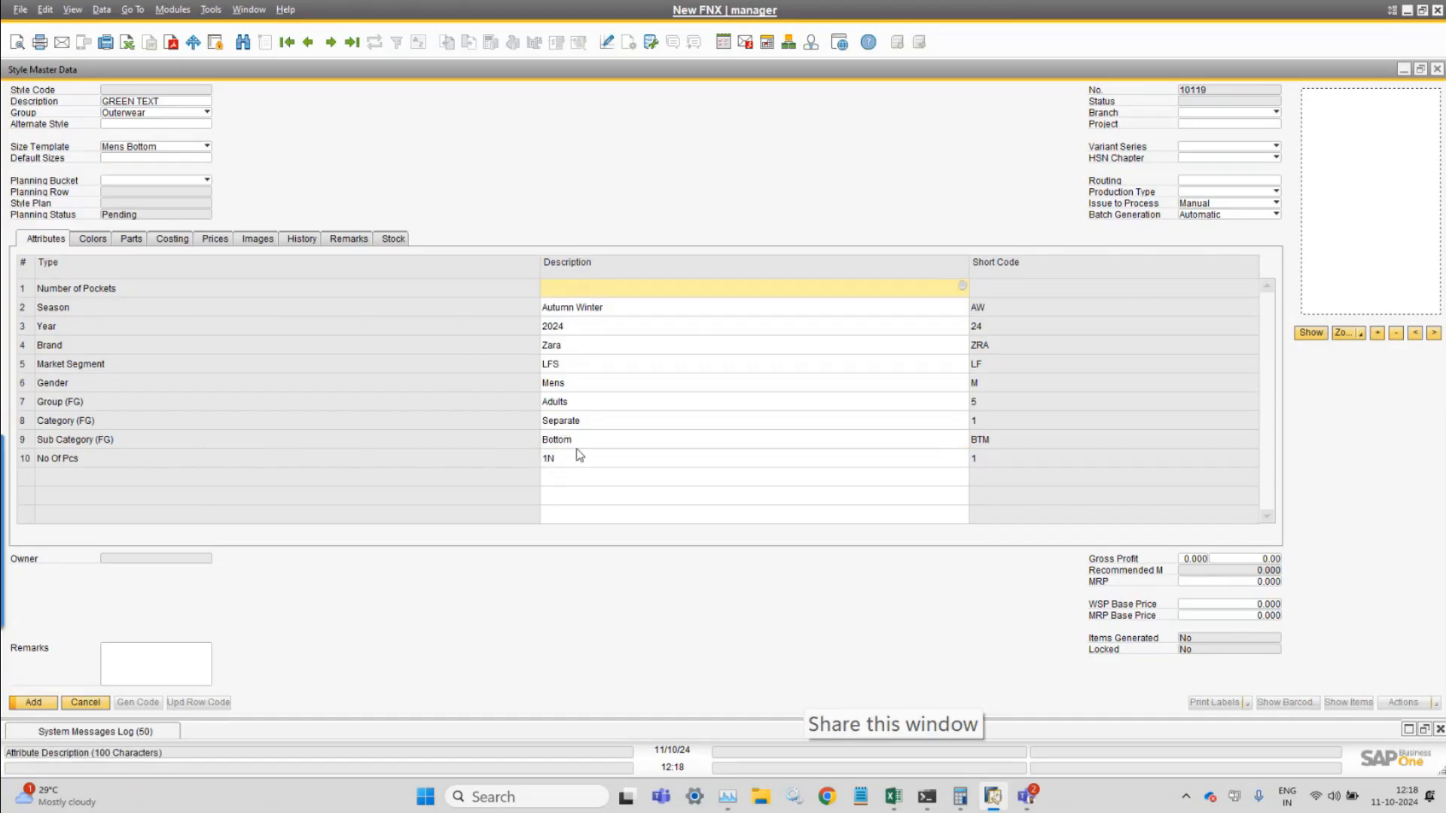
{"action": "key", "text": "Tab"}
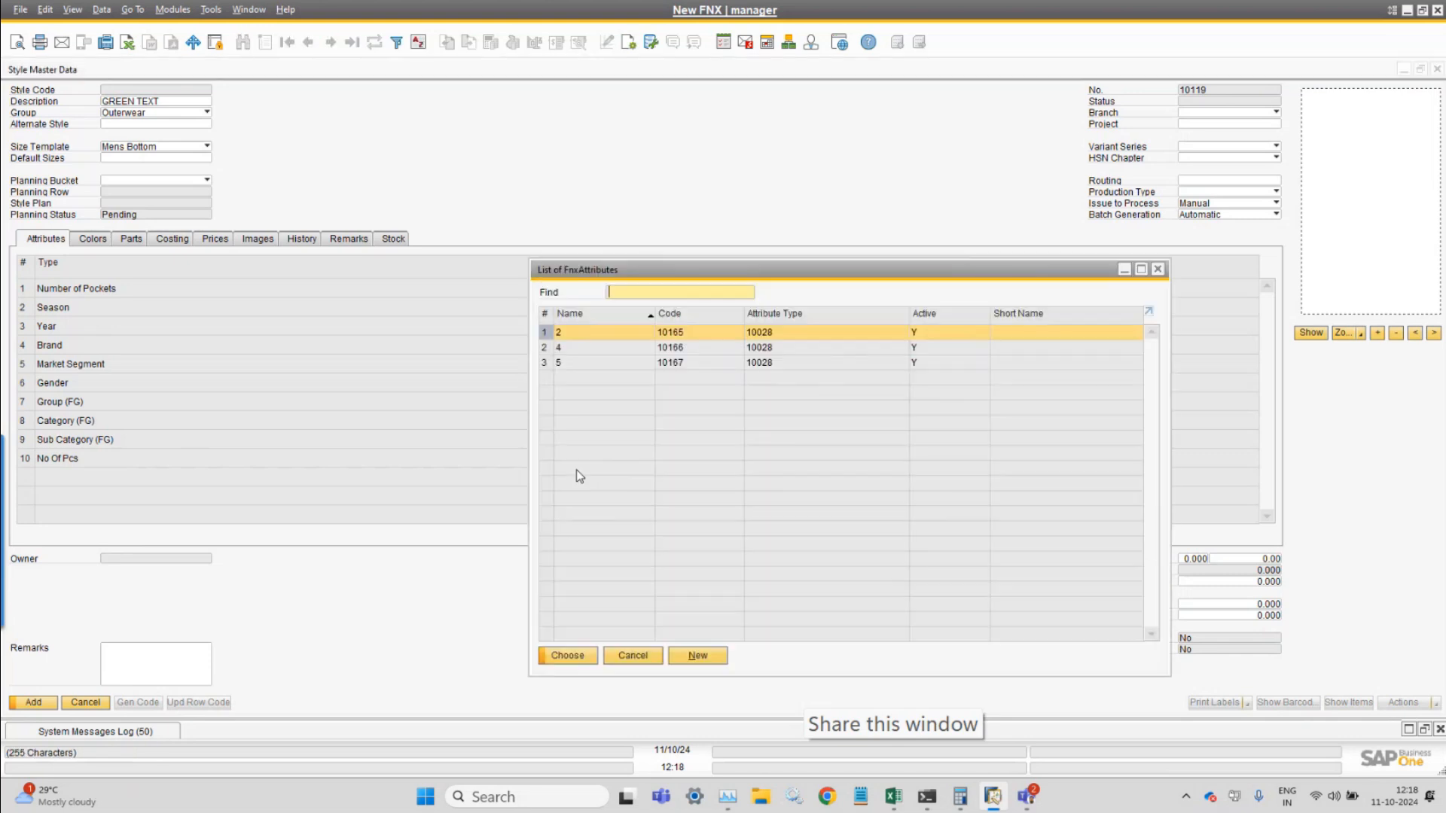
{"action": "double_click", "coordinate": [570, 335]}
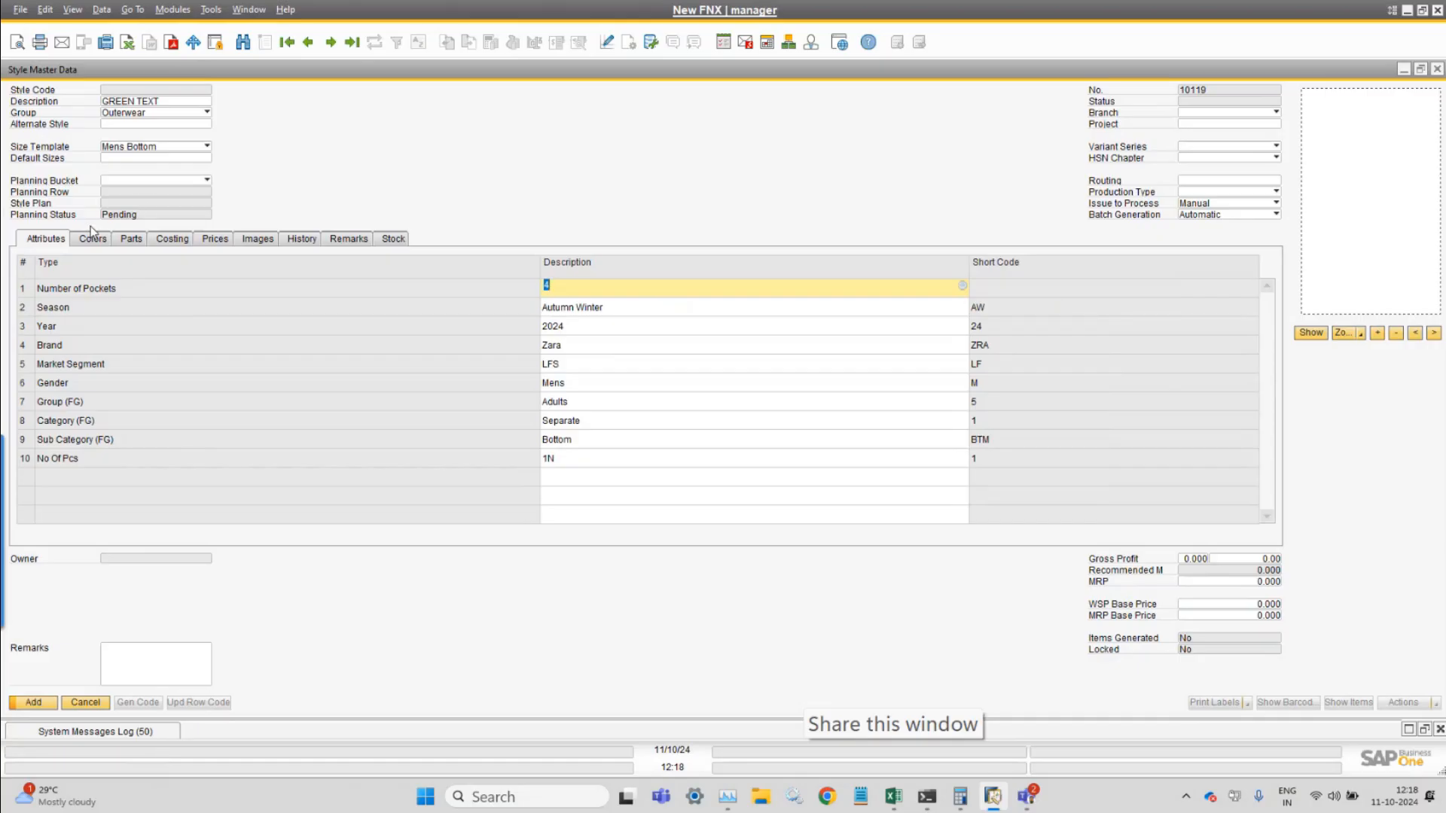
Switch to the Webinar topics workbook in Excel and review the attribute types in the Mens Bottomwear table.
{"action": "left_click", "coordinate": [893, 796]}
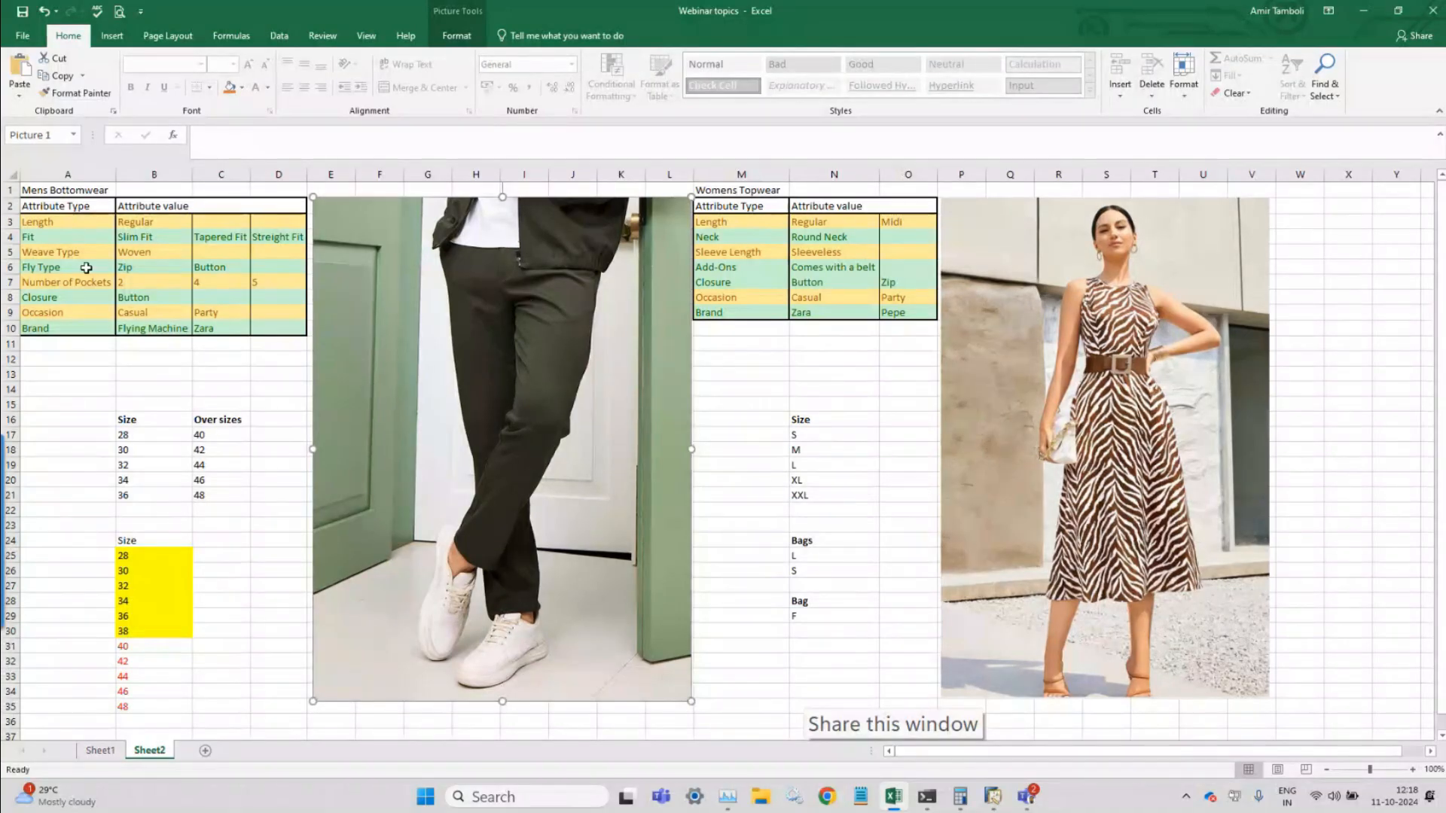
{"action": "left_click_drag", "start_coordinate": [60, 208], "coordinate": [58, 319]}
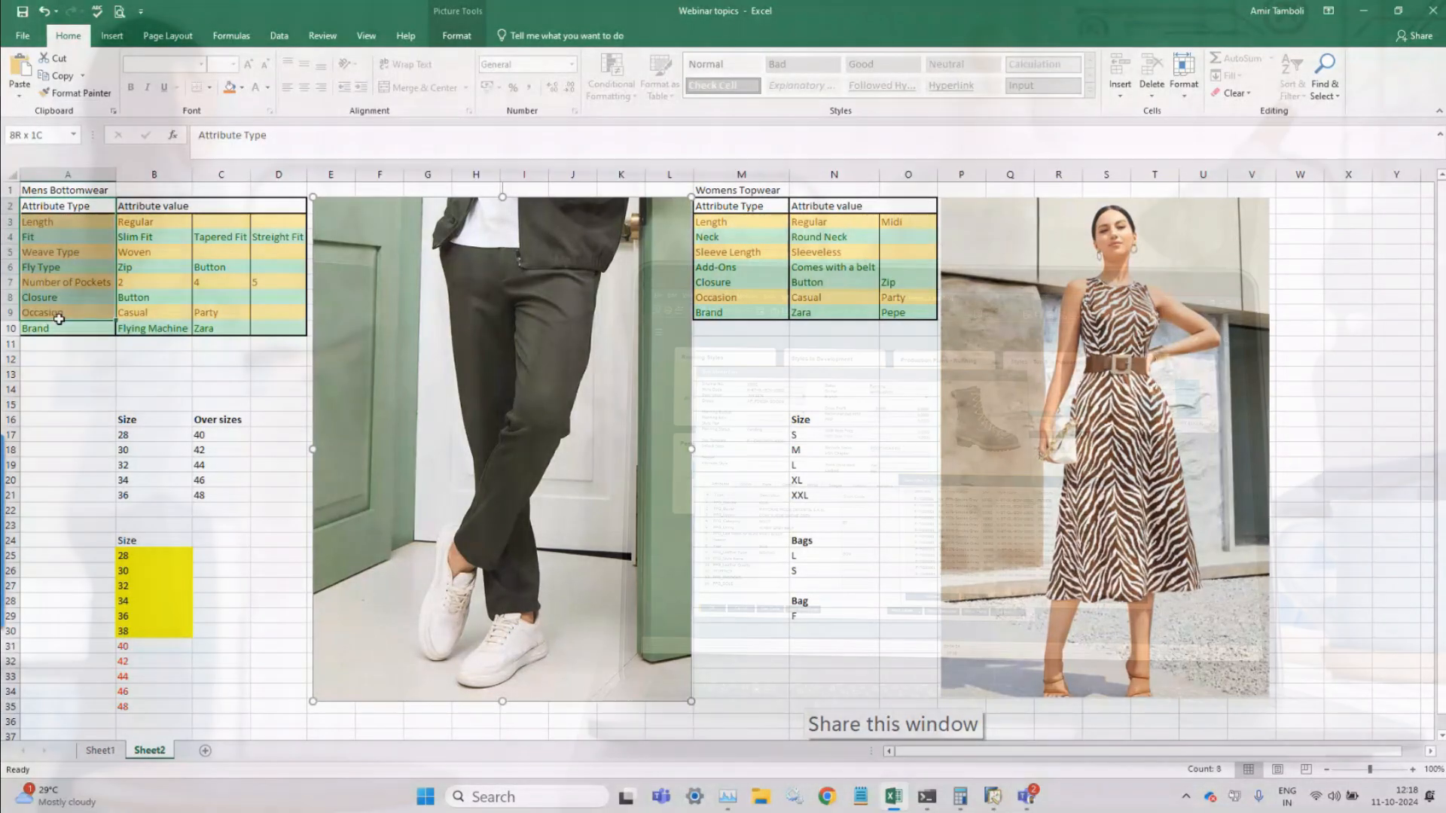